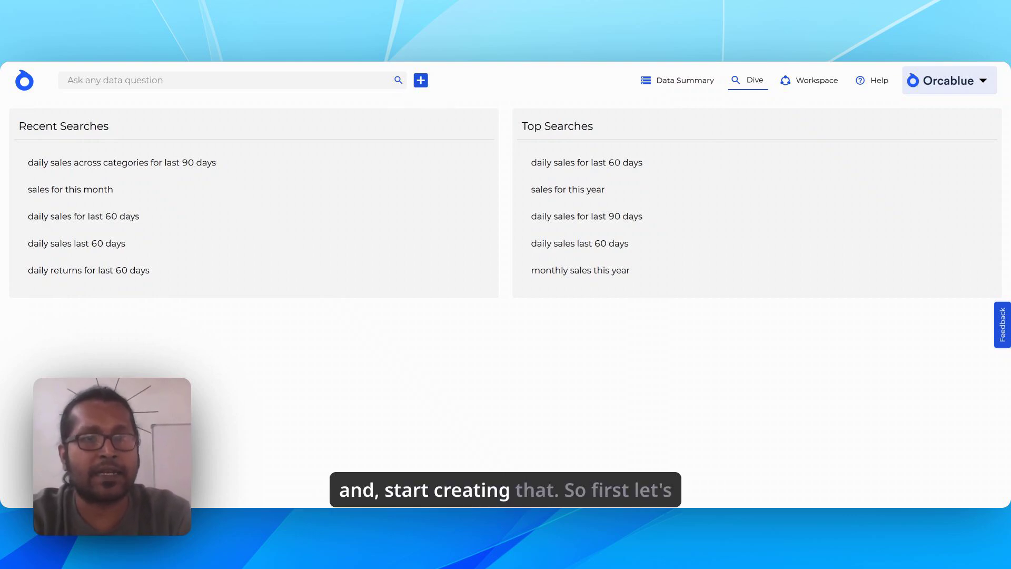
# Query the data for "sales for this month".
pyautogui.write('sa')
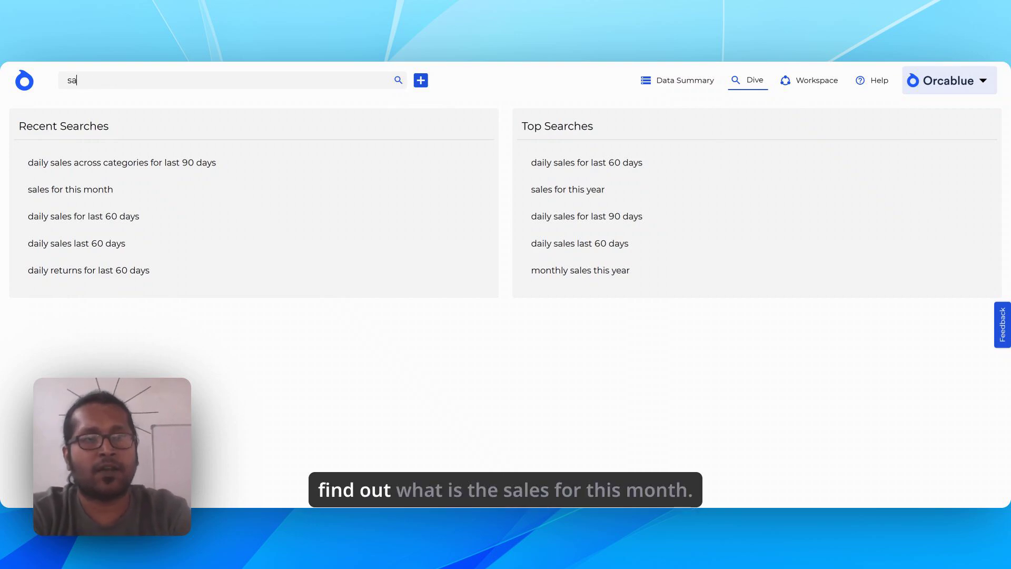
pyautogui.write('les for th')
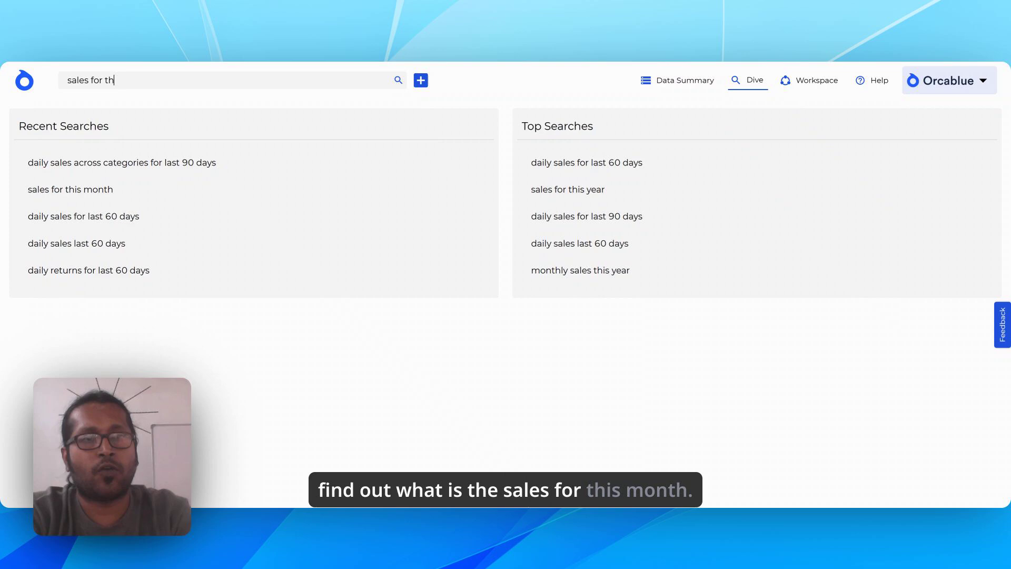
pyautogui.write('is month')
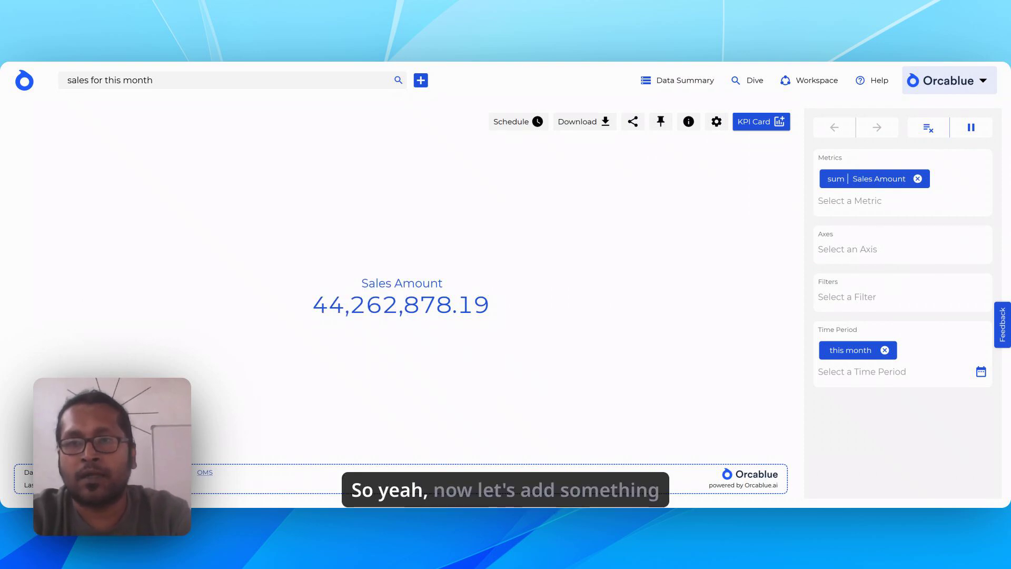
# Apply a context filter to the Sales Amount metric with the time period set to this month.
pyautogui.click(880, 180)
pyautogui.click(888, 240)
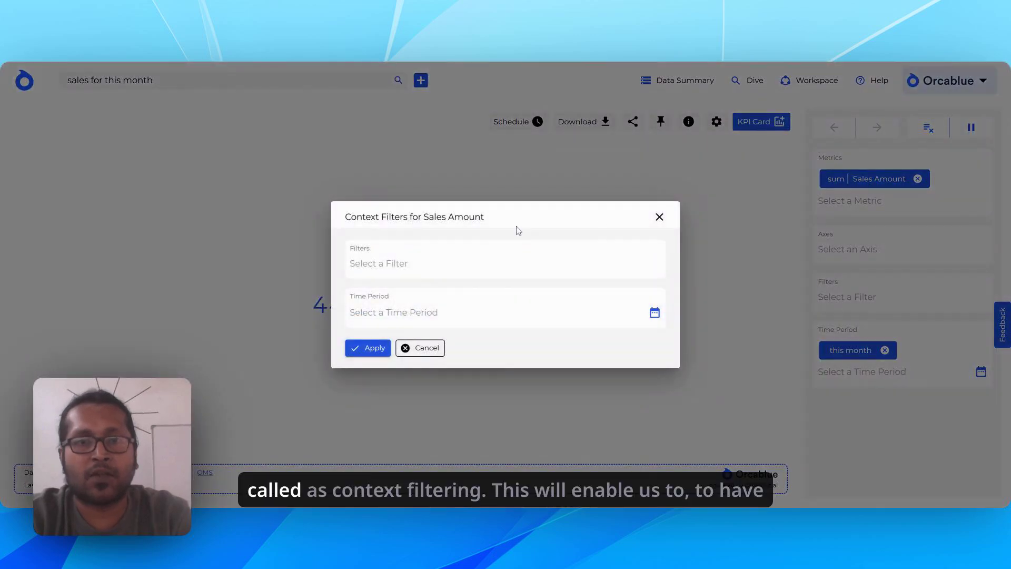
pyautogui.click(655, 313)
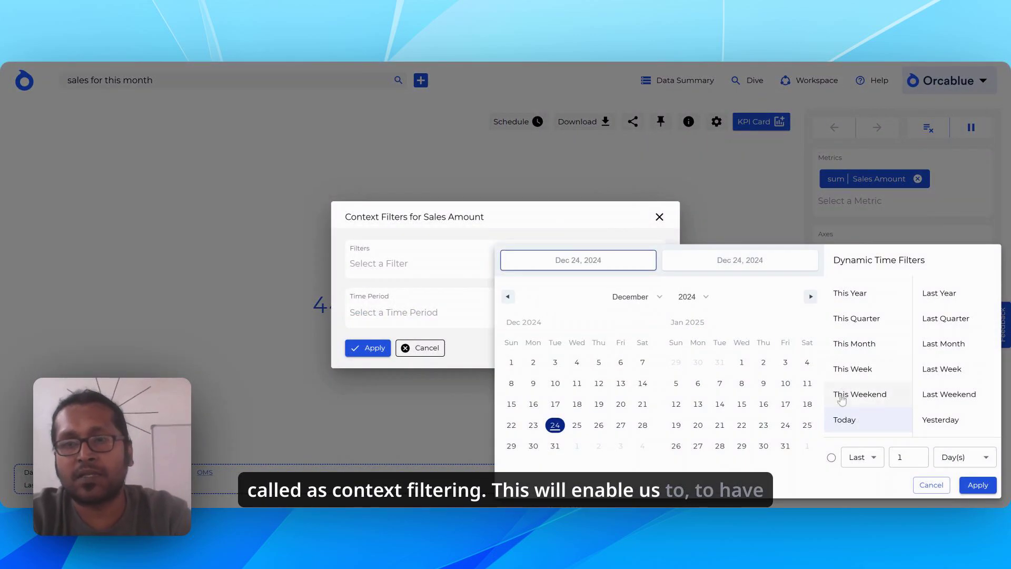
pyautogui.click(862, 343)
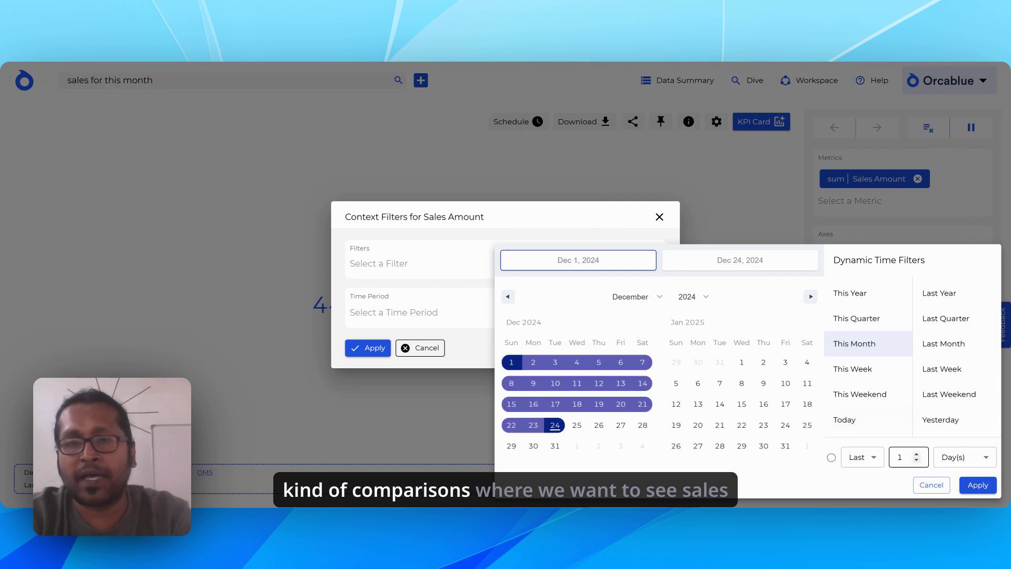
pyautogui.click(976, 486)
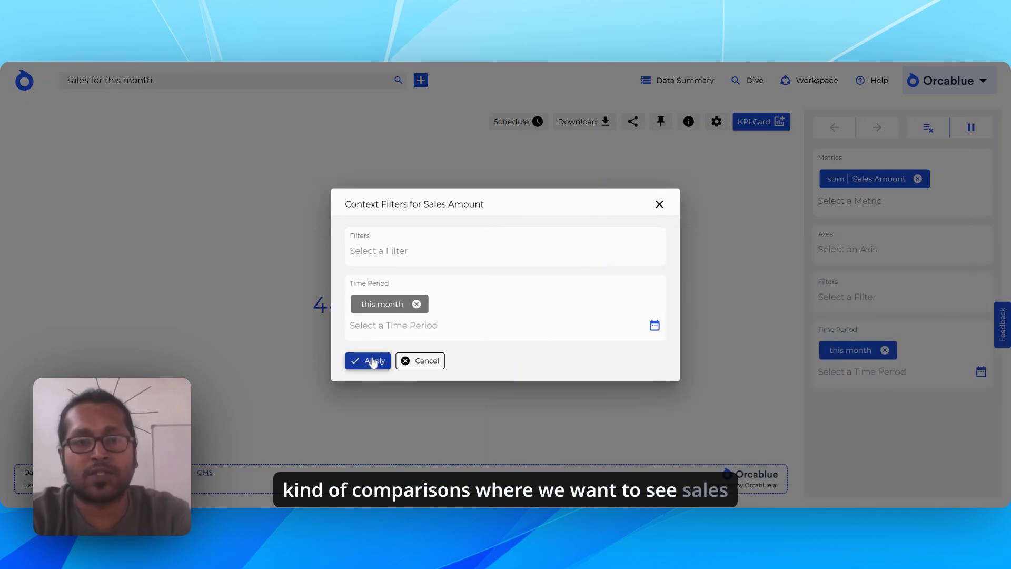
pyautogui.click(371, 360)
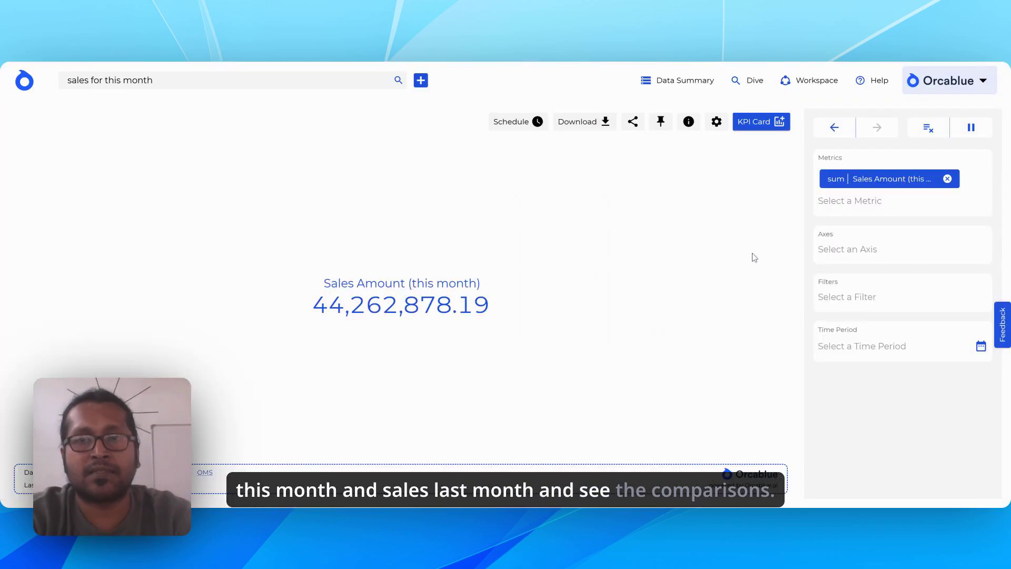
# Add a second Sales Amount metric to the KPI card.
pyautogui.click(850, 201)
pyautogui.write('sales')
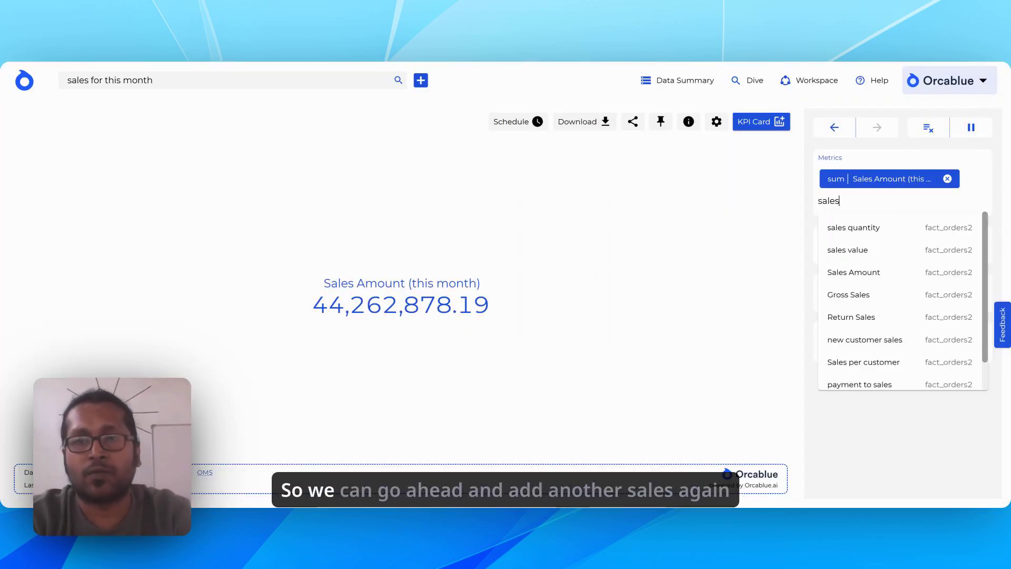
pyautogui.click(866, 272)
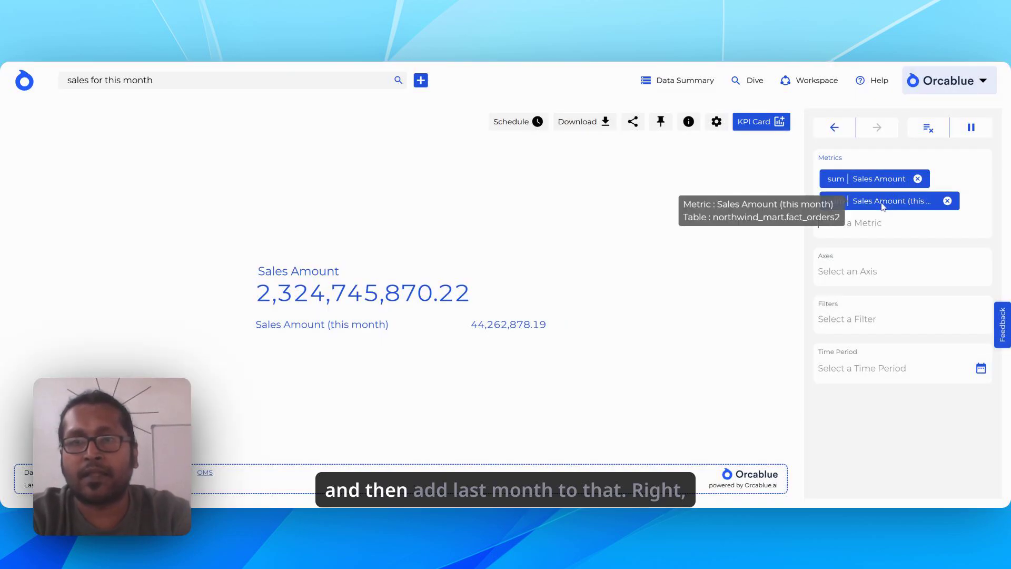
# Apply a last month context filter to the unfiltered Sales Amount metric and reorder the metrics so this month comes first.
pyautogui.click(883, 181)
pyautogui.click(895, 235)
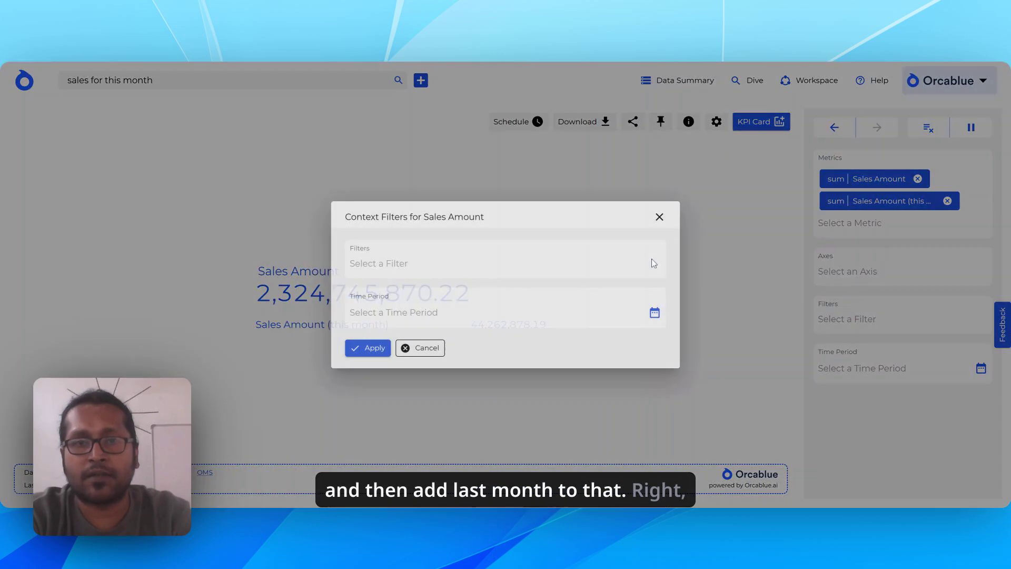
pyautogui.click(655, 313)
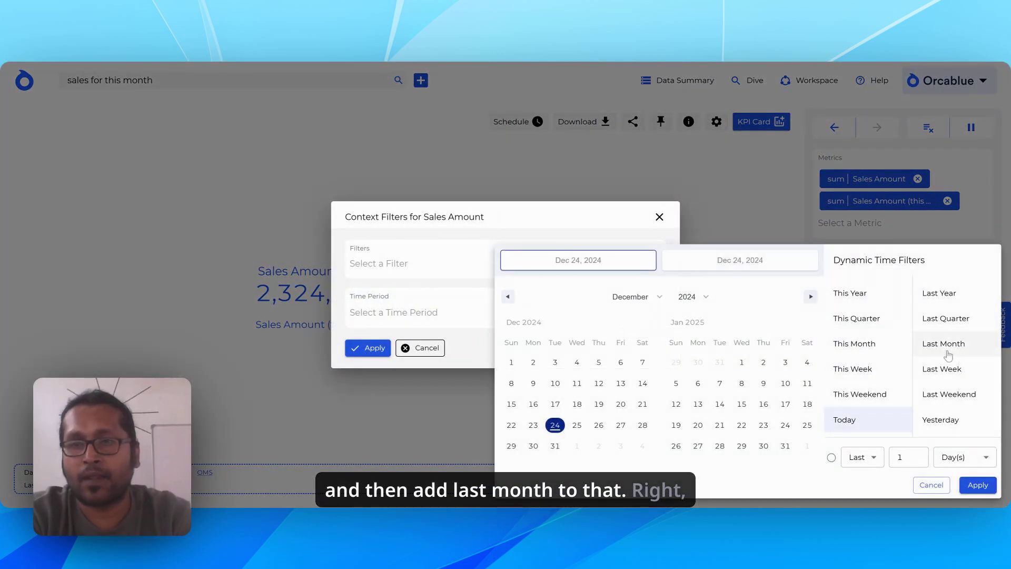
pyautogui.click(944, 343)
pyautogui.click(978, 485)
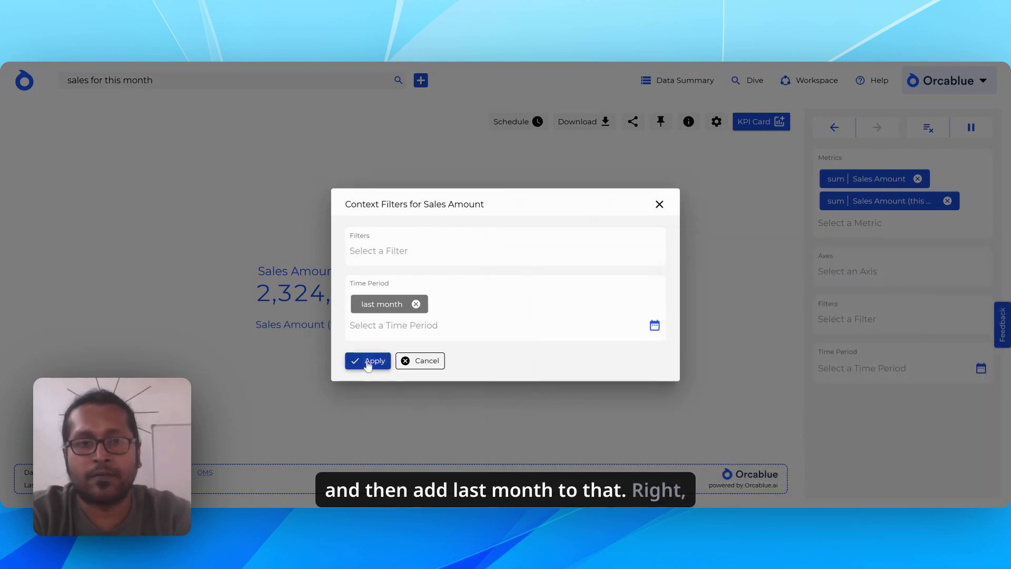
pyautogui.click(368, 361)
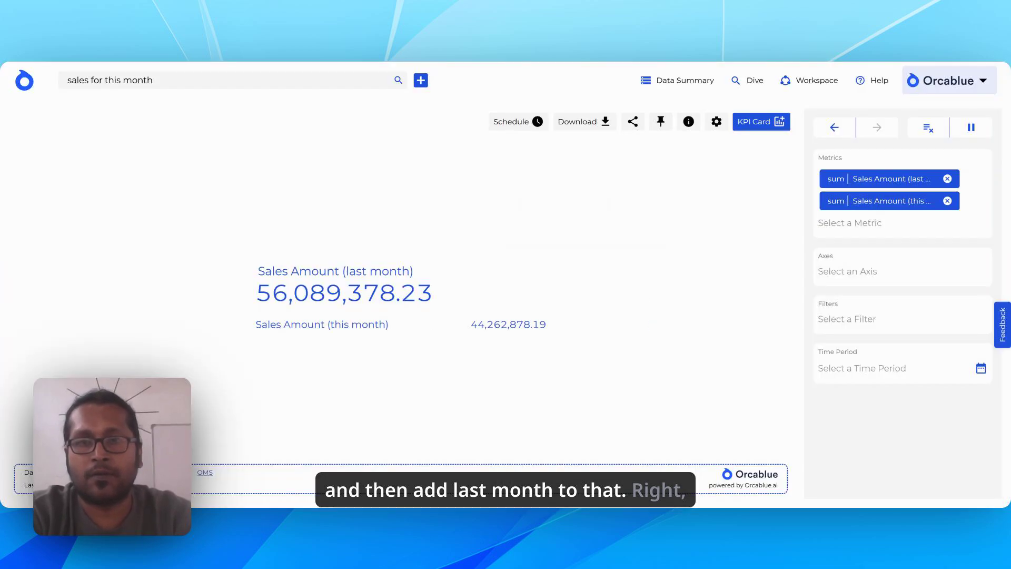
pyautogui.moveTo(871, 200); pyautogui.dragTo(872, 181)
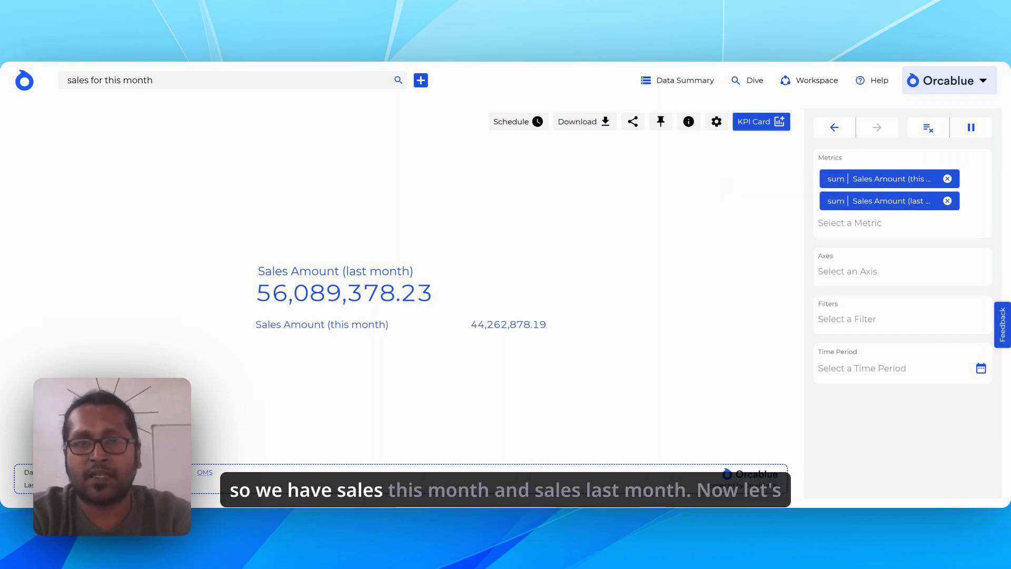
# Pin the sales amount comparison card to a new dashboard named "Product analysis".
pyautogui.click(662, 123)
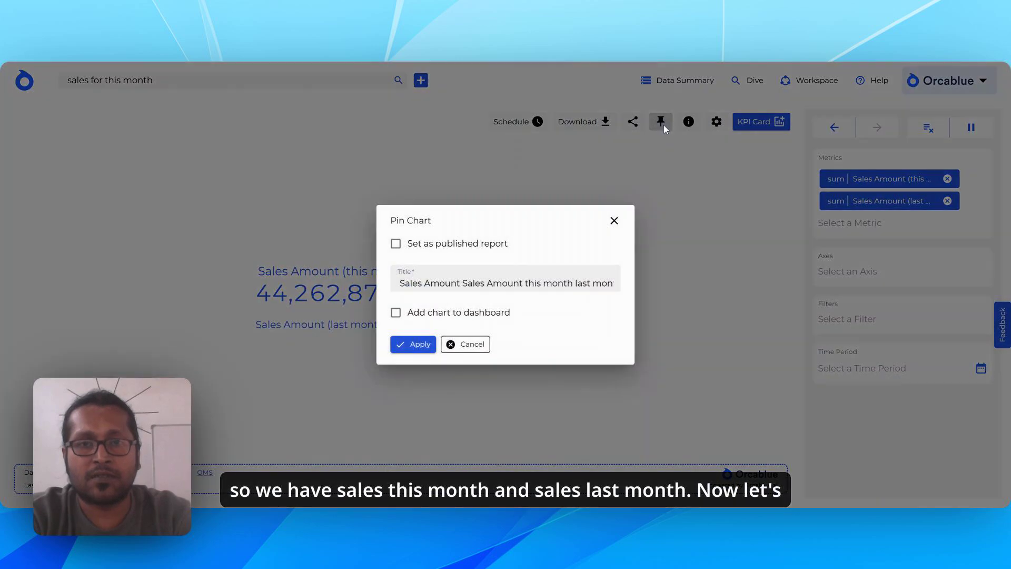
pyautogui.click(457, 315)
pyautogui.click(602, 296)
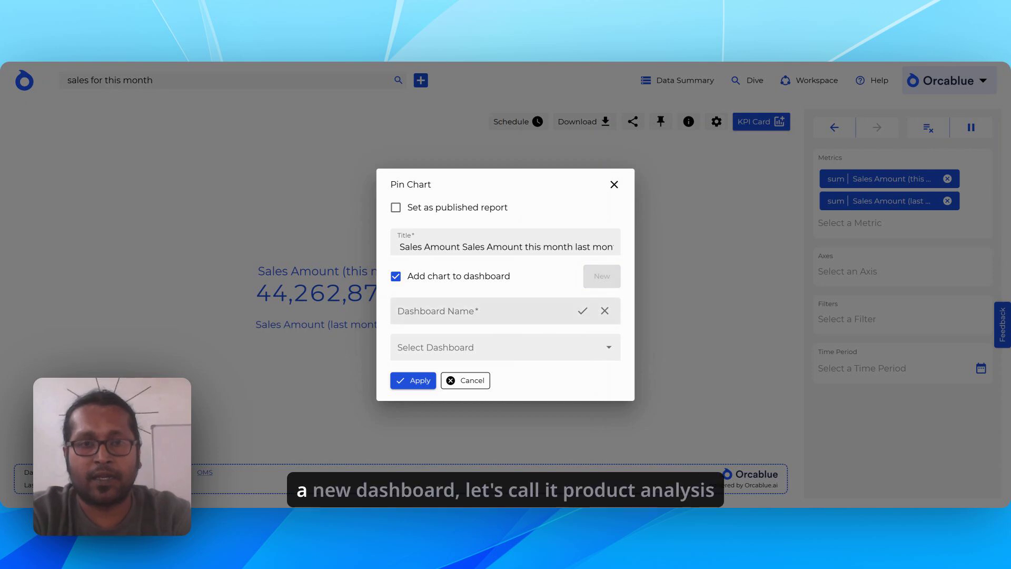
pyautogui.write('Product')
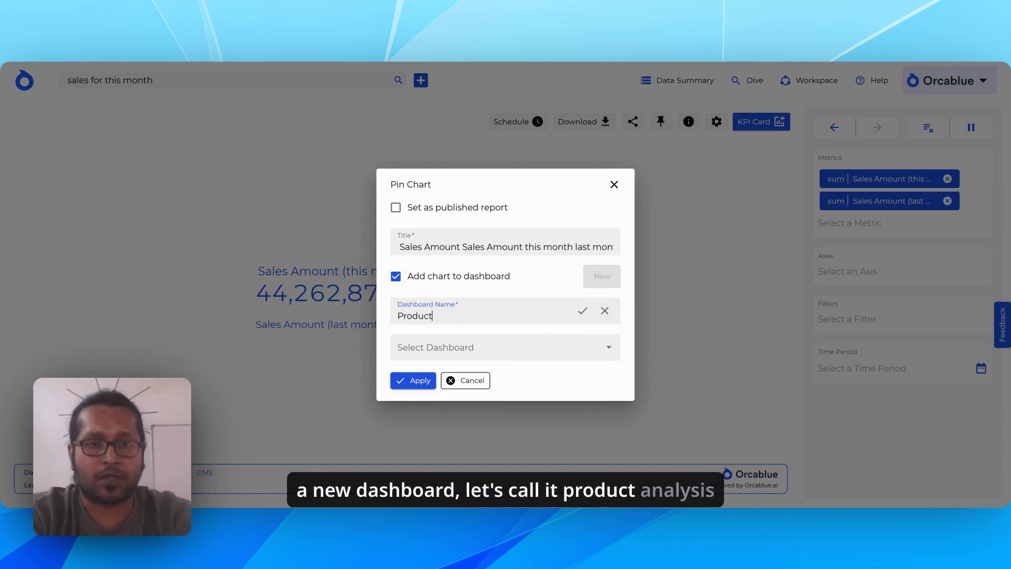
pyautogui.write(' analysis')
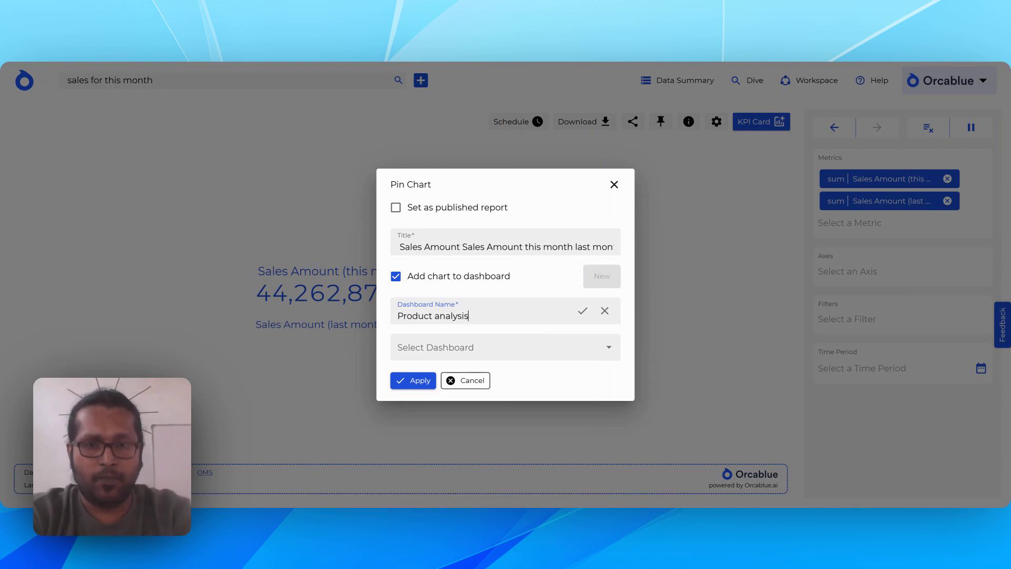
pyautogui.click(582, 312)
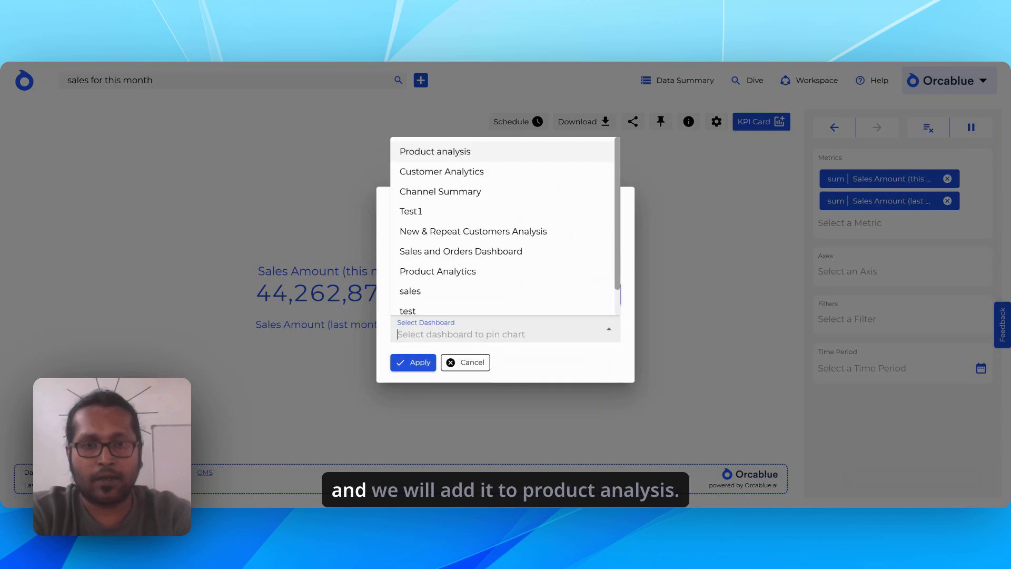
pyautogui.click(414, 363)
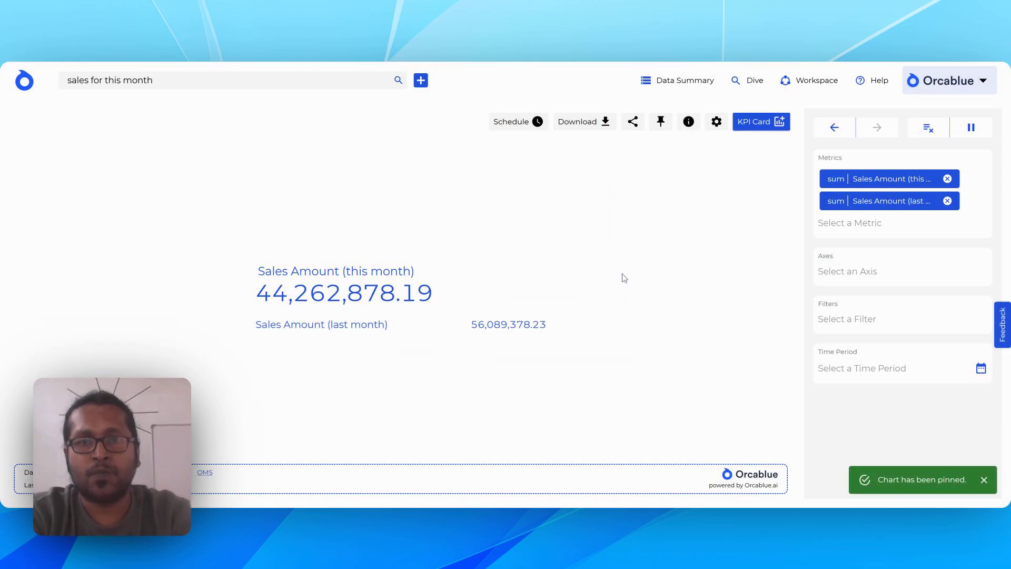
# Replace both Sales Amount metrics with two sales quantity metrics as one batch of changes, and run the updated query.
pyautogui.click(971, 127)
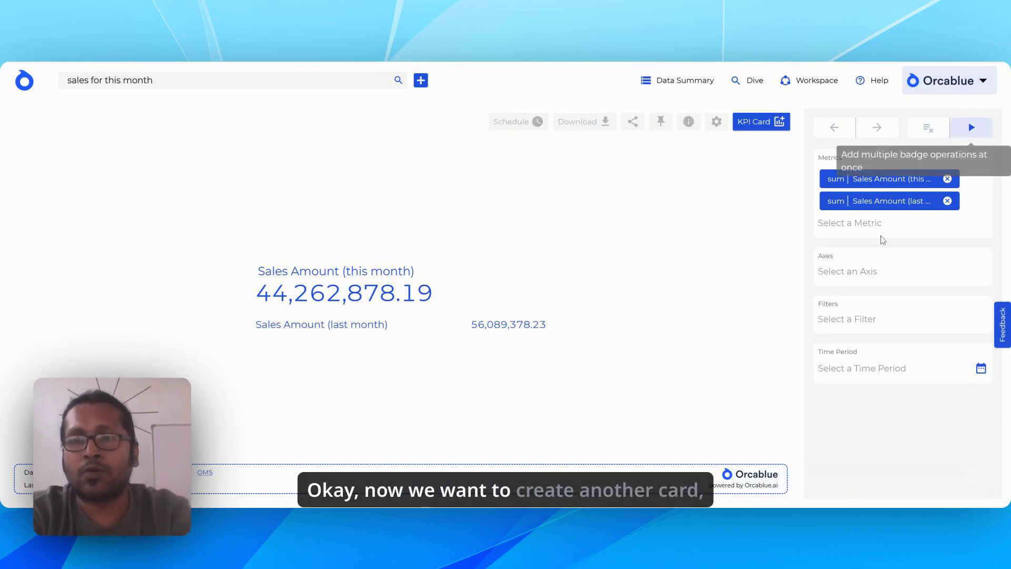
pyautogui.click(874, 225)
pyautogui.write('sales')
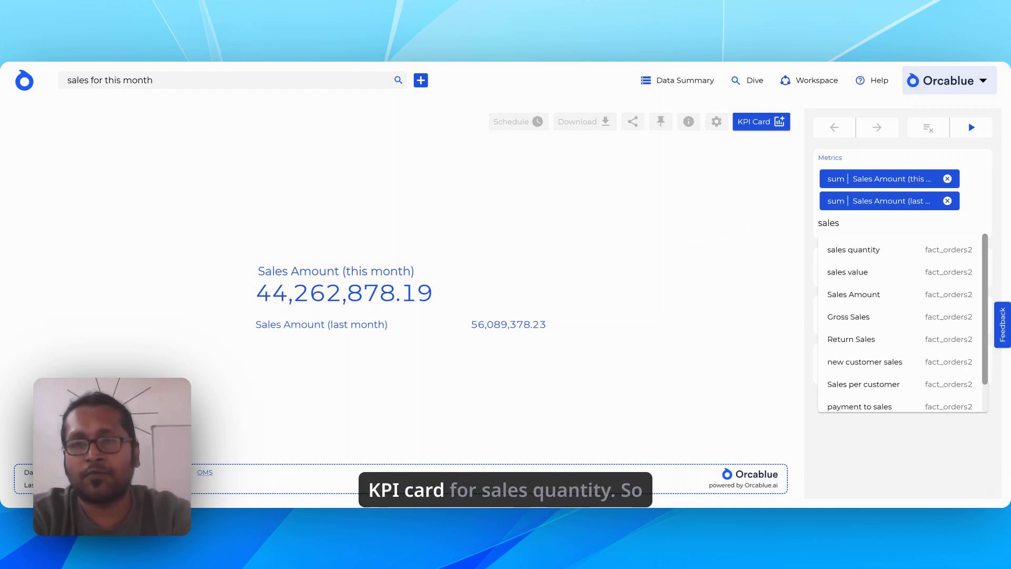
pyautogui.click(876, 250)
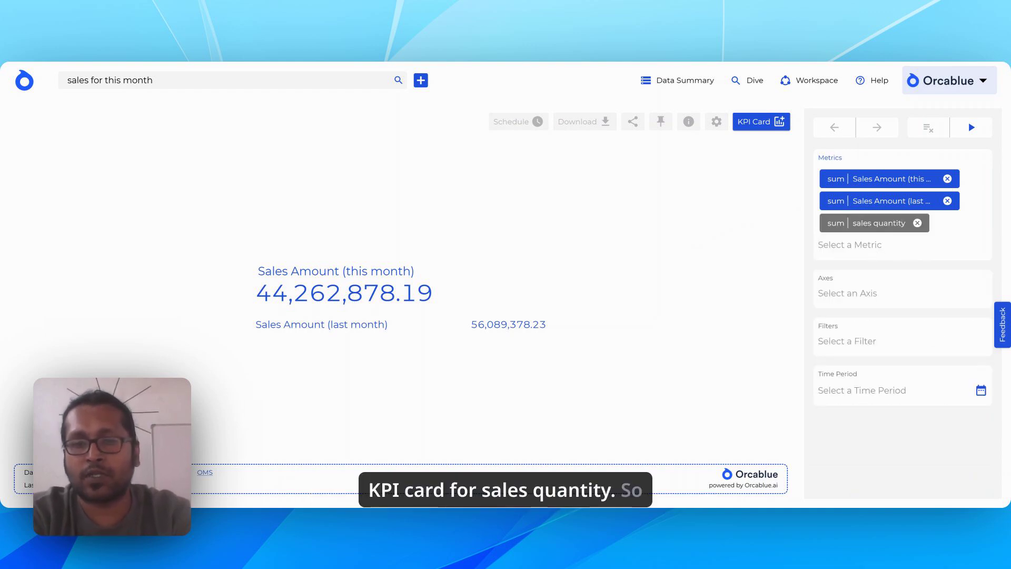
pyautogui.write('sales')
pyautogui.click(879, 271)
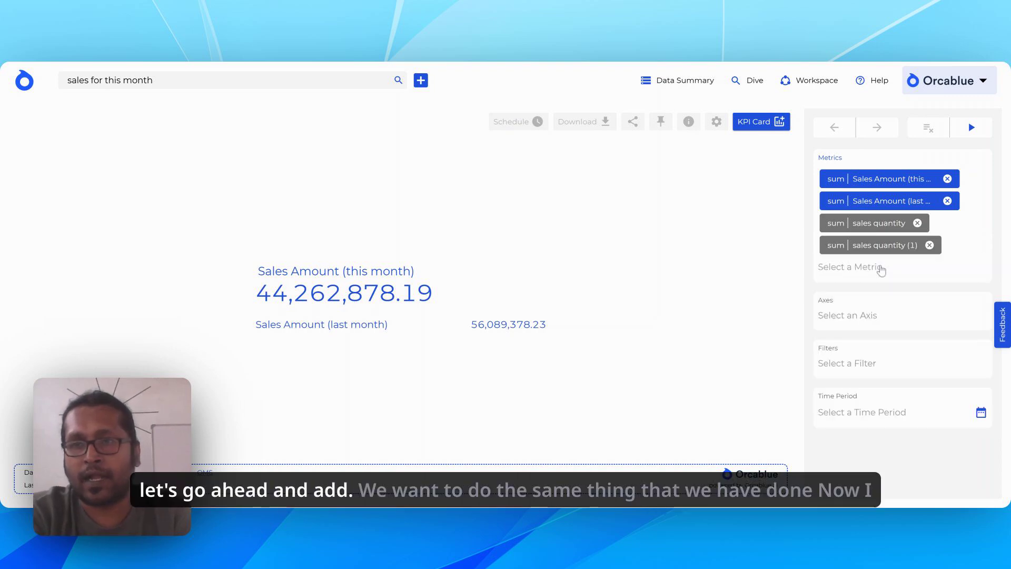
pyautogui.click(948, 179)
pyautogui.click(948, 179)
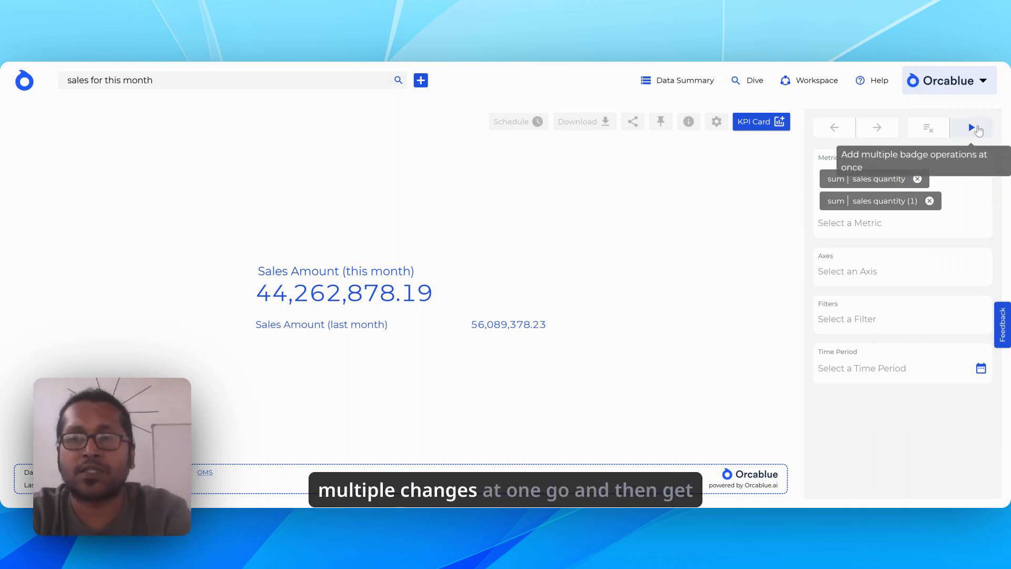
pyautogui.click(972, 127)
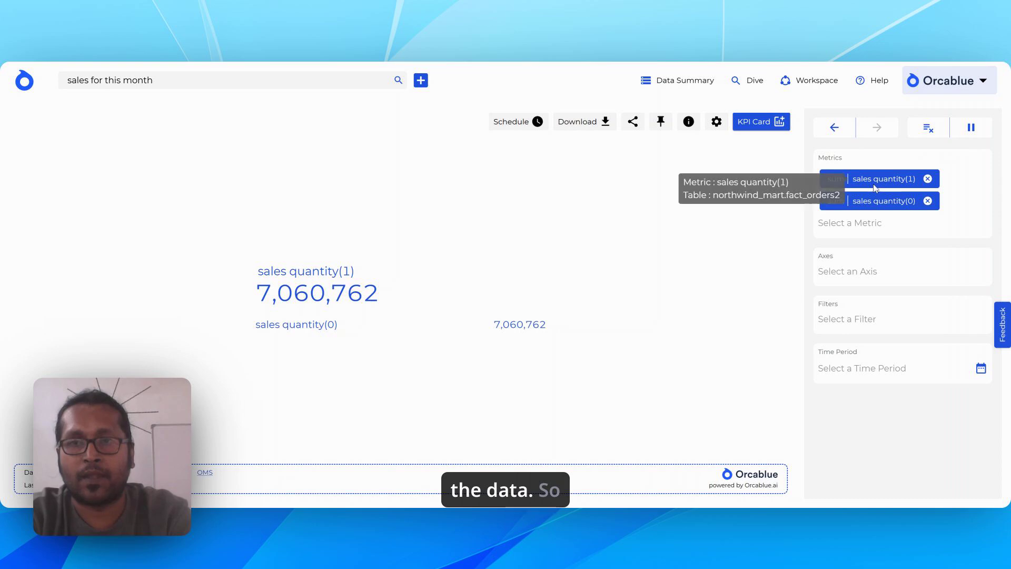
# Apply a context filter to the first sales quantity metric with the time period set to this month.
pyautogui.click(882, 179)
pyautogui.click(894, 245)
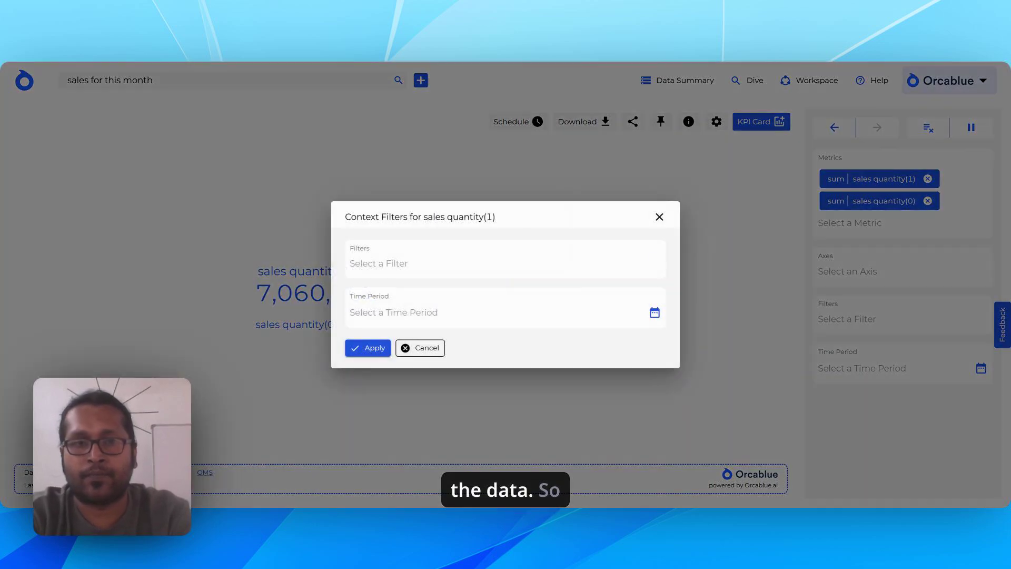
pyautogui.click(656, 314)
pyautogui.click(875, 345)
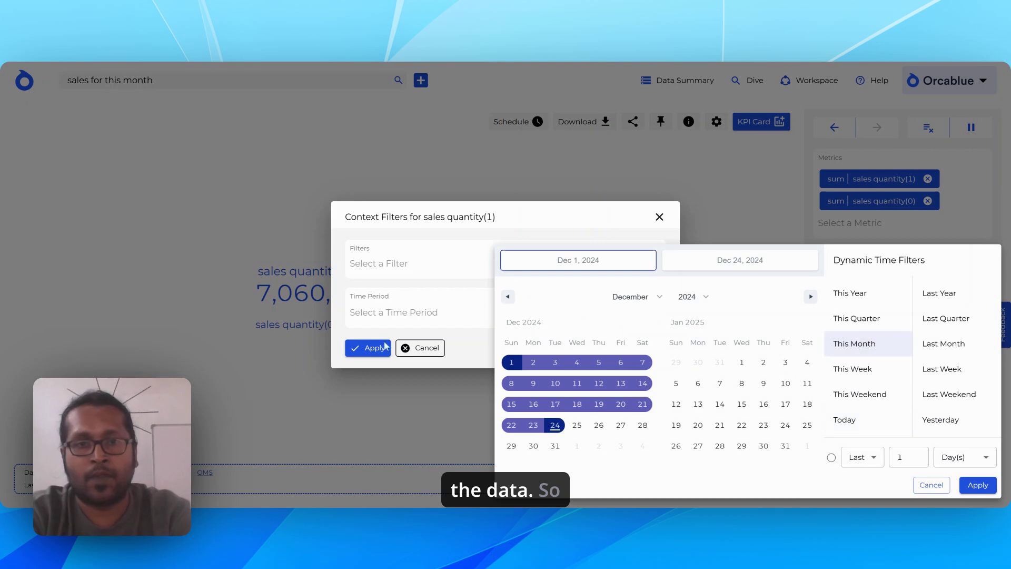
pyautogui.click(977, 484)
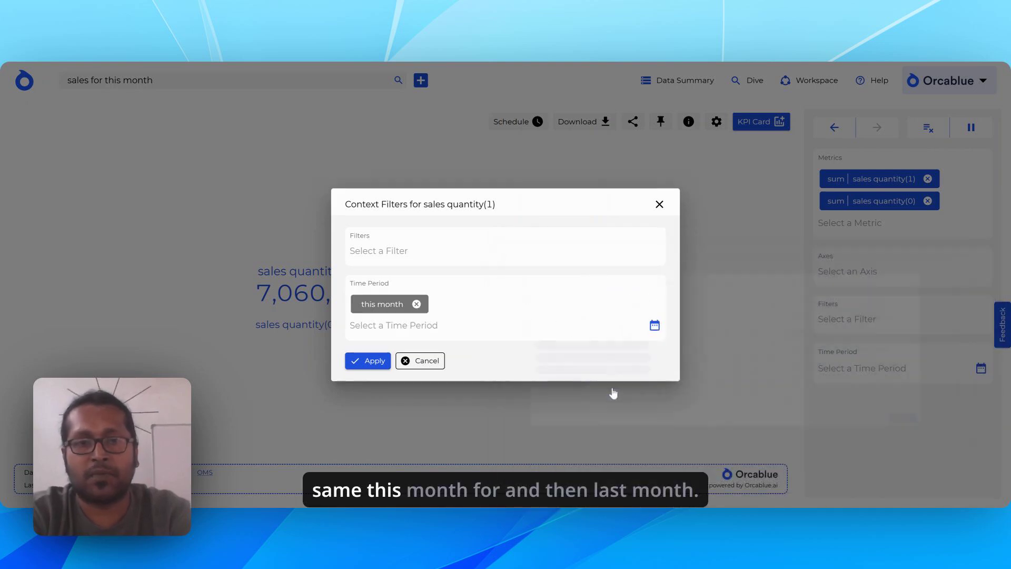
pyautogui.click(368, 360)
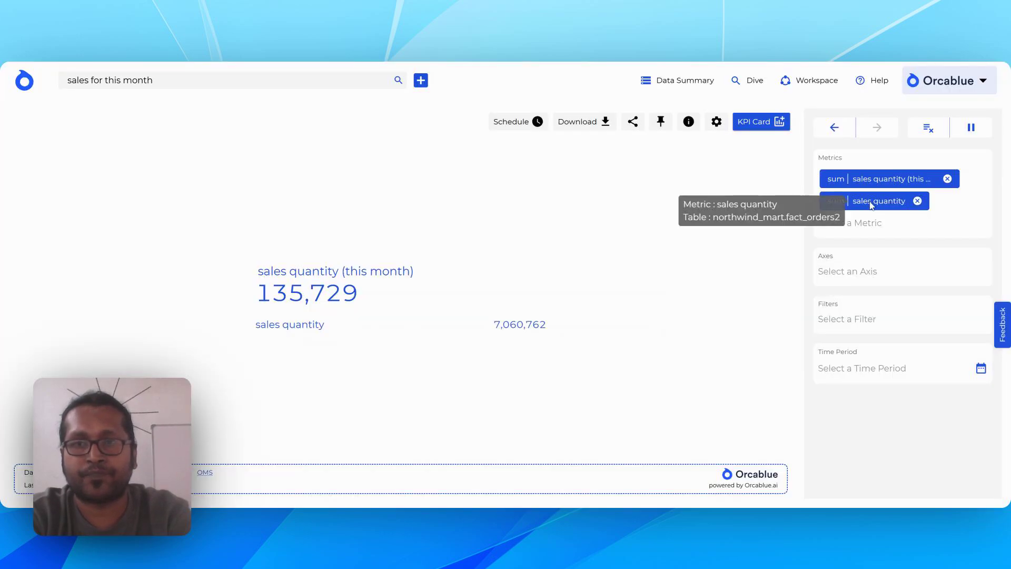
# Apply a context filter to the second sales quantity metric with the time period set to last month.
pyautogui.click(871, 201)
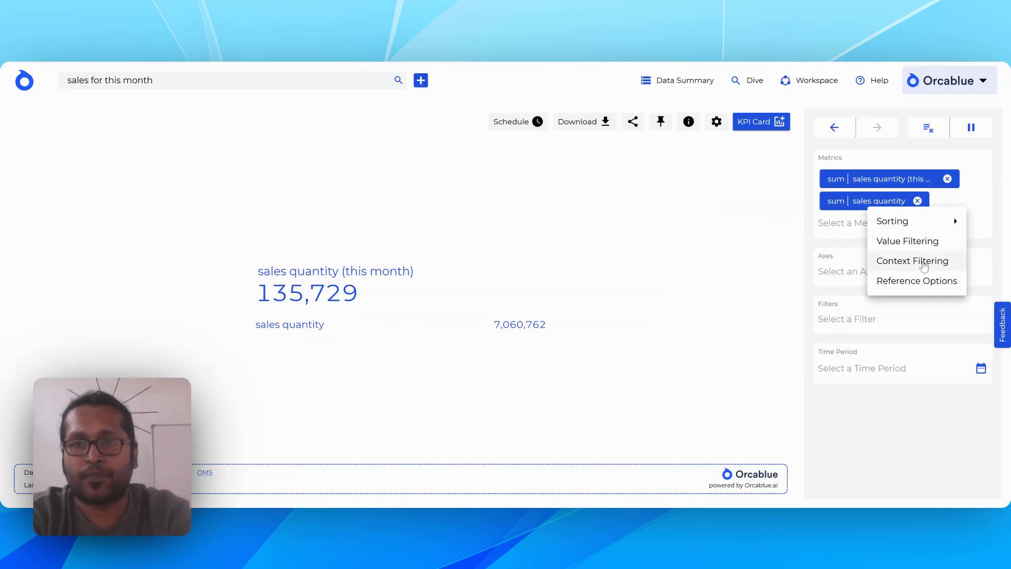
pyautogui.click(925, 264)
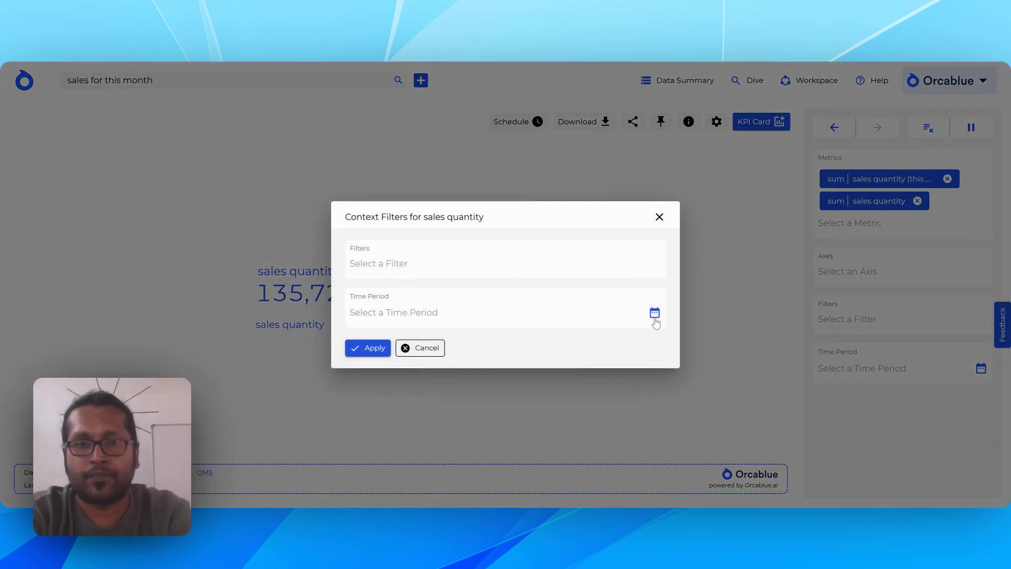
pyautogui.click(655, 314)
pyautogui.click(944, 343)
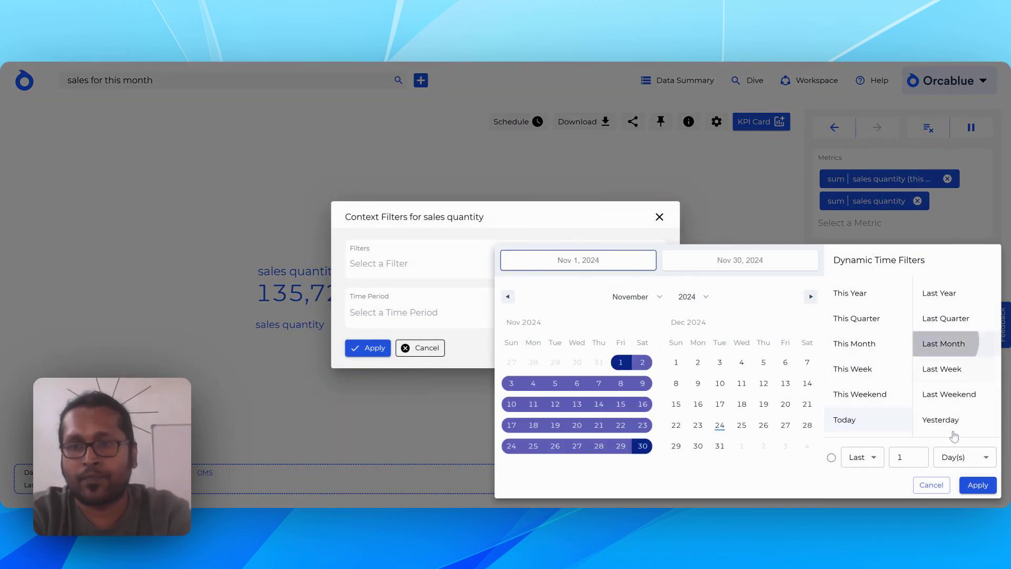
pyautogui.click(976, 482)
pyautogui.click(357, 362)
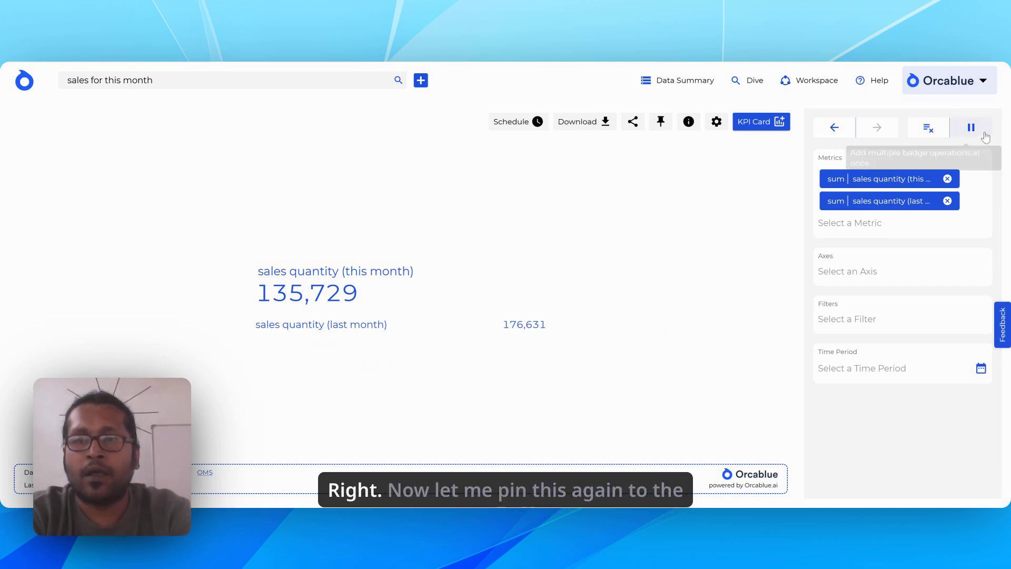
# Pin the sales quantity comparison card to the existing "Product analysis" dashboard, keeping the suggested title.
pyautogui.click(661, 121)
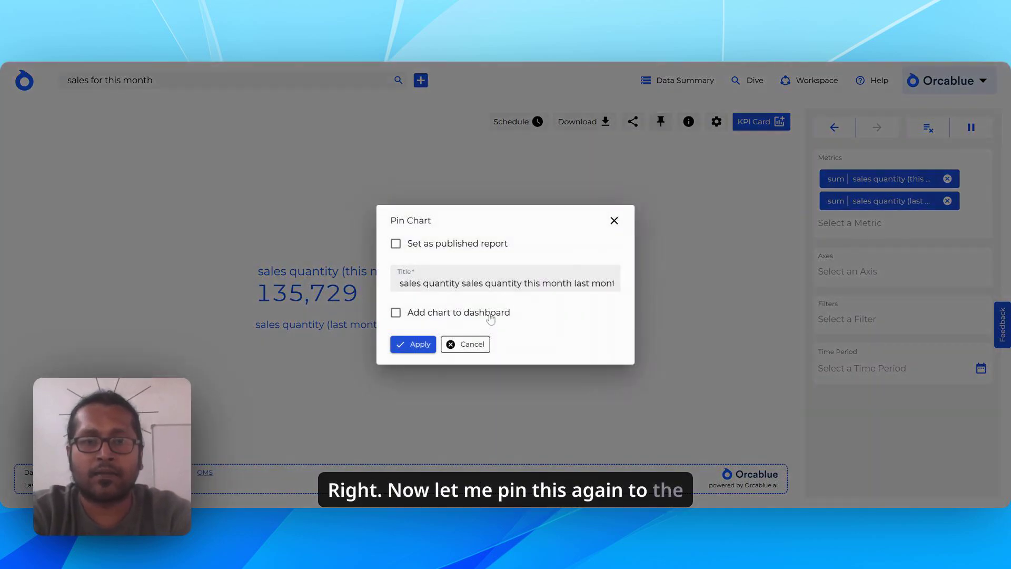
pyautogui.click(490, 315)
pyautogui.click(526, 337)
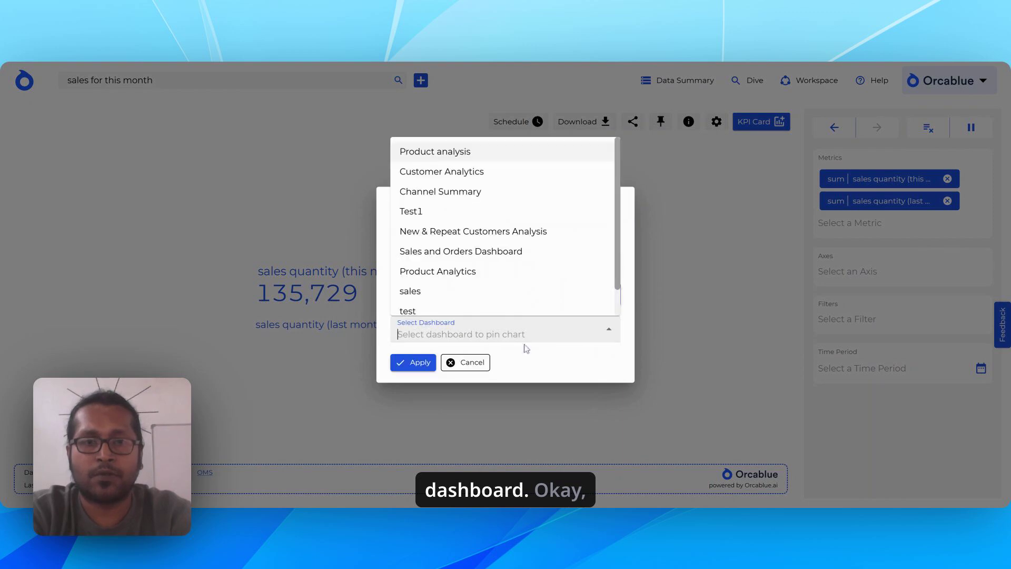
pyautogui.click(490, 153)
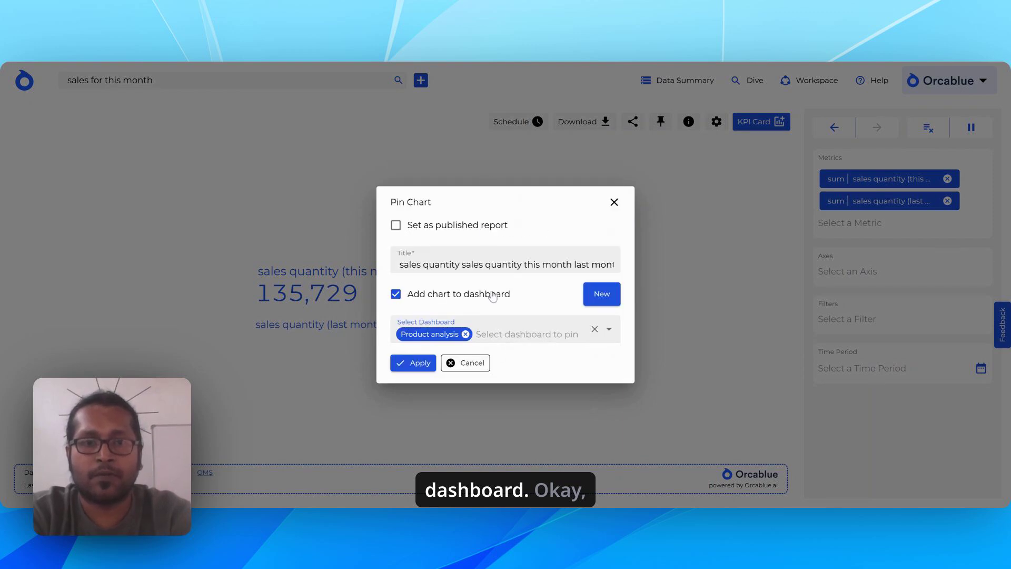
pyautogui.click(400, 365)
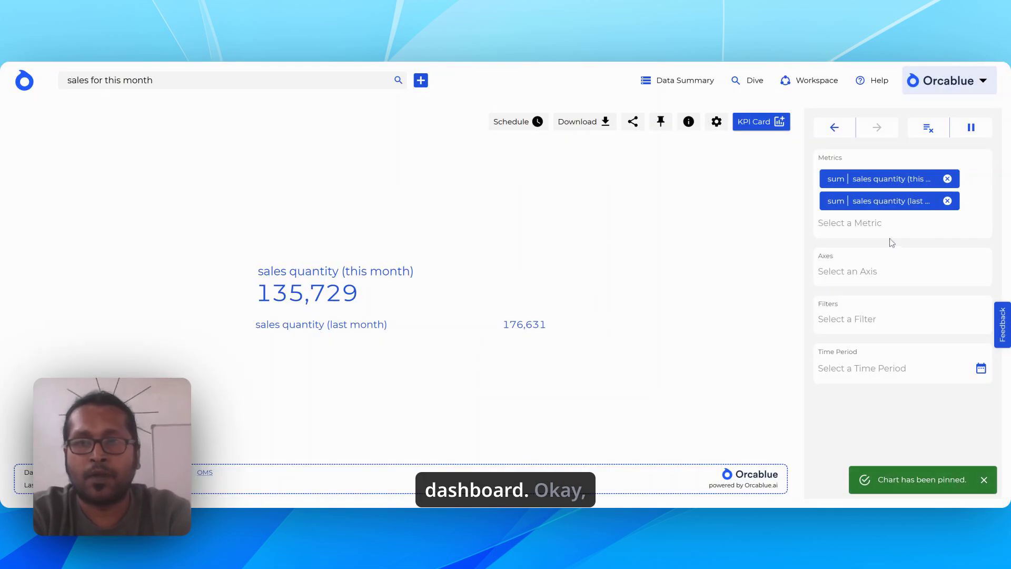
# Start a batch of changes and add the Return Sales metric twice alongside the sales quantity metrics.
pyautogui.click(971, 127)
pyautogui.click(864, 223)
pyautogui.write('reutr')
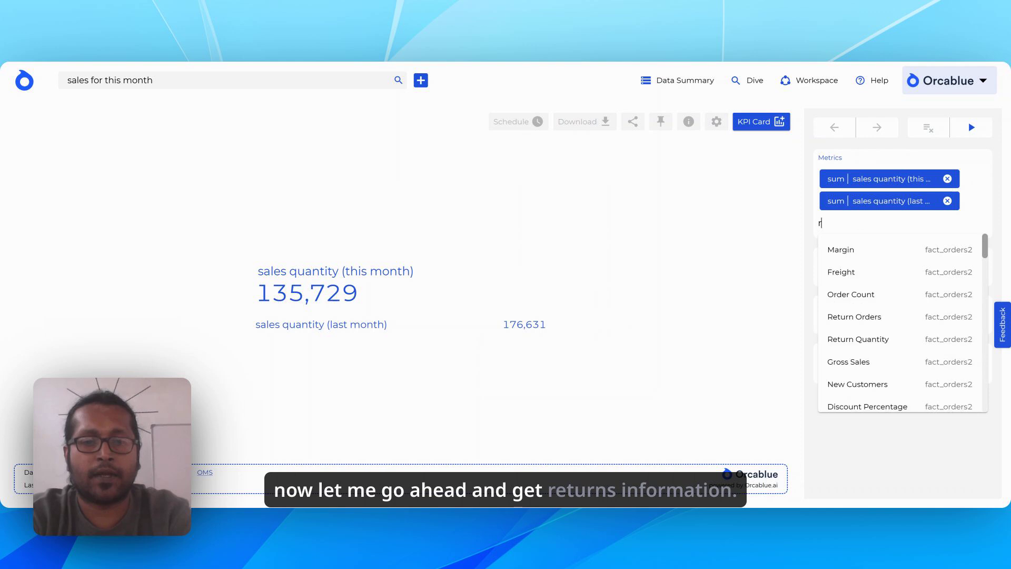
pyautogui.press('BackSpace')
pyautogui.press('BackSpace')
pyautogui.press('BackSpace')
pyautogui.write('t')
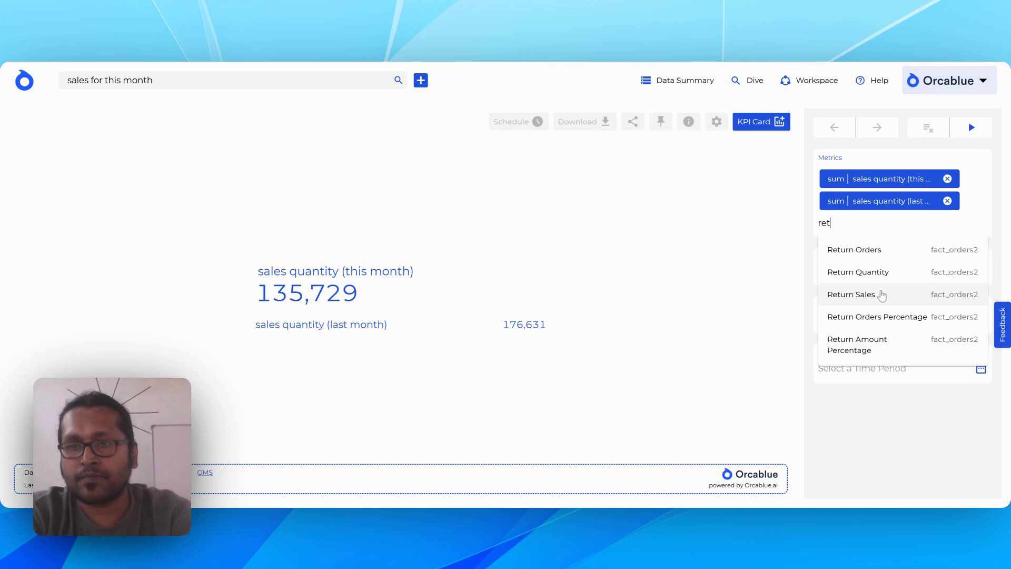
pyautogui.click(884, 294)
pyautogui.write('retur')
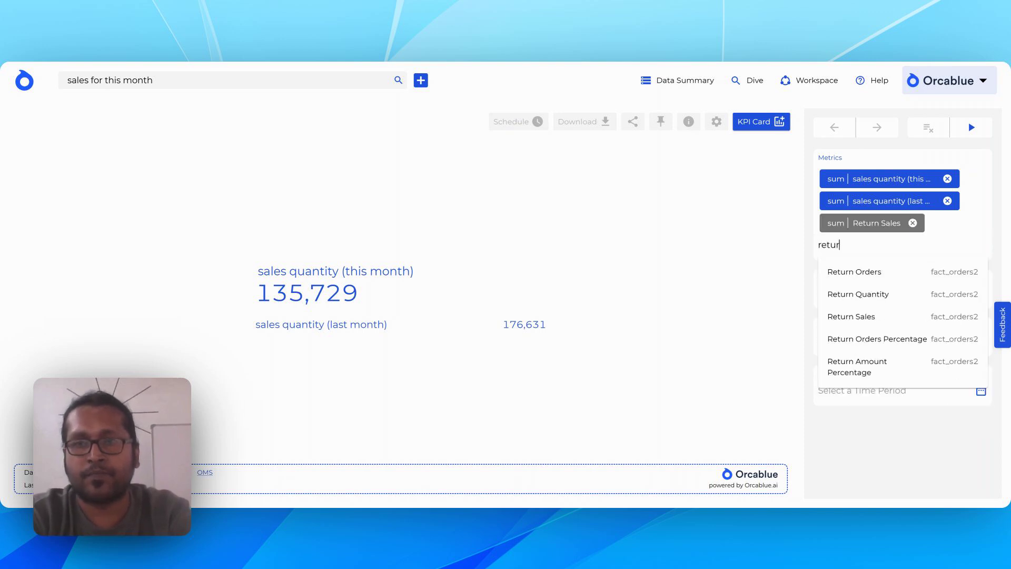
pyautogui.click(906, 321)
# Remove both sales quantity metrics and run the batched query changes.
pyautogui.click(948, 178)
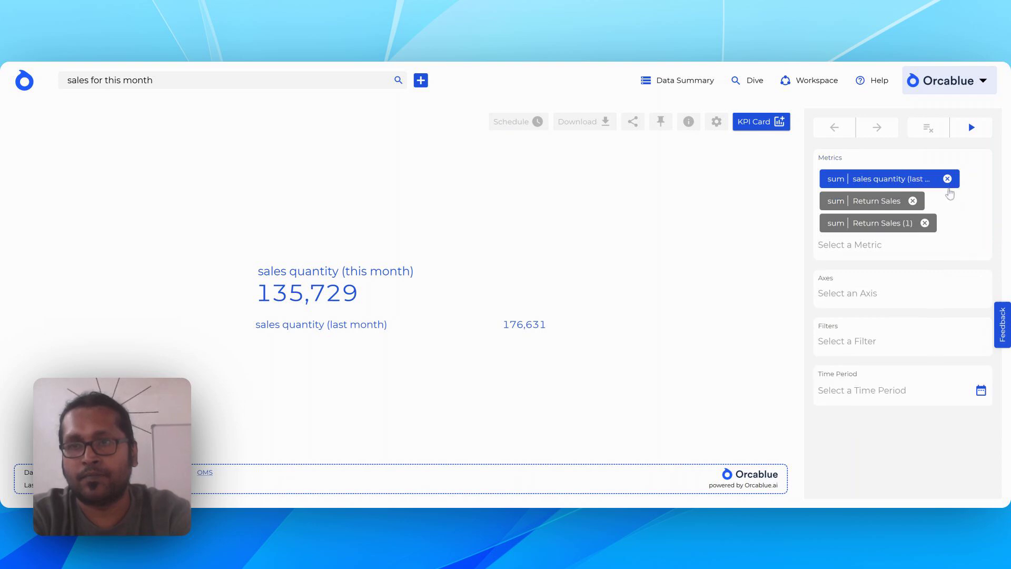
pyautogui.click(947, 178)
pyautogui.click(972, 128)
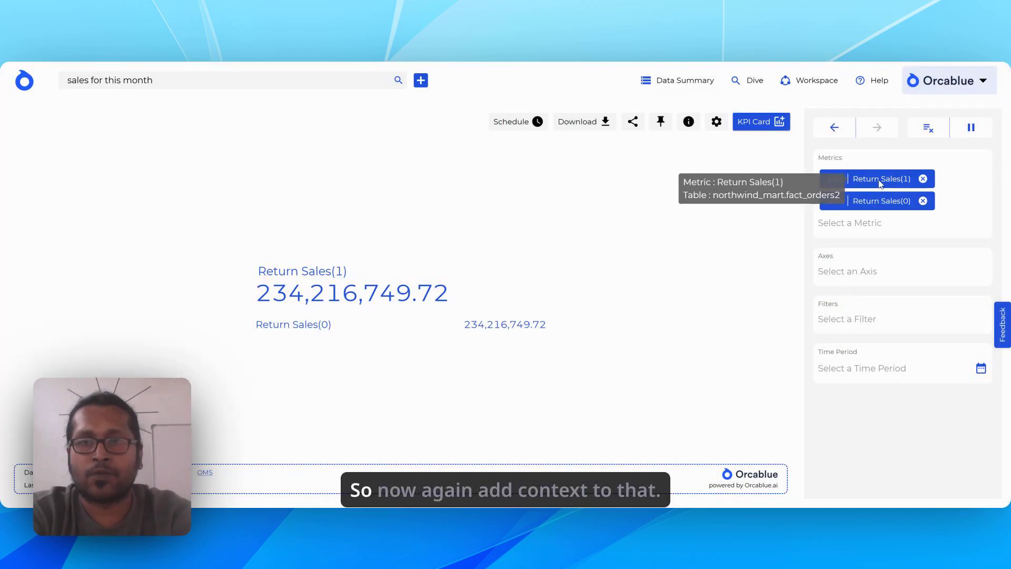
# Apply a context filter to the first Return Sales metric with the time period set to this month.
pyautogui.click(879, 179)
pyautogui.click(919, 237)
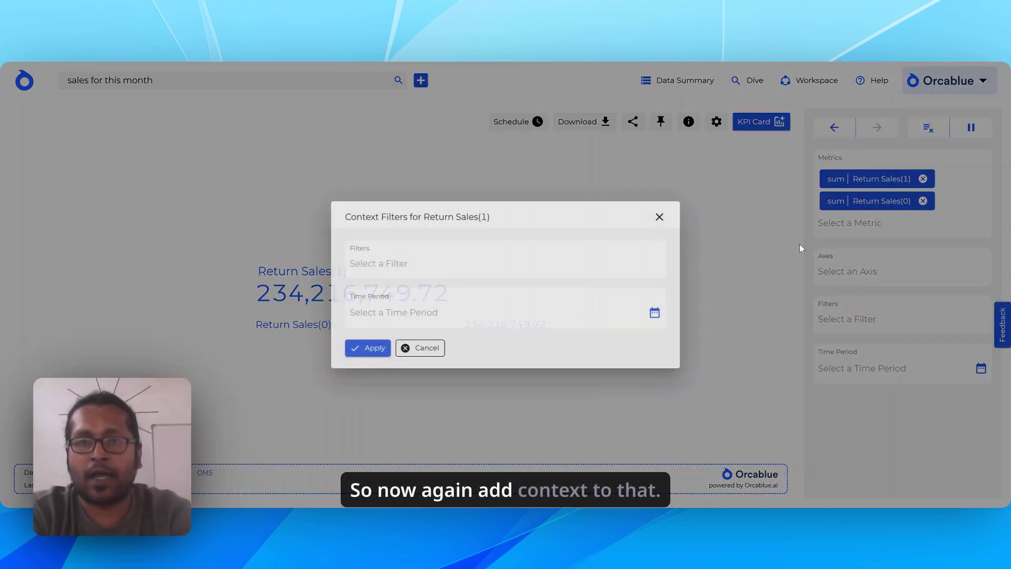
pyautogui.click(655, 312)
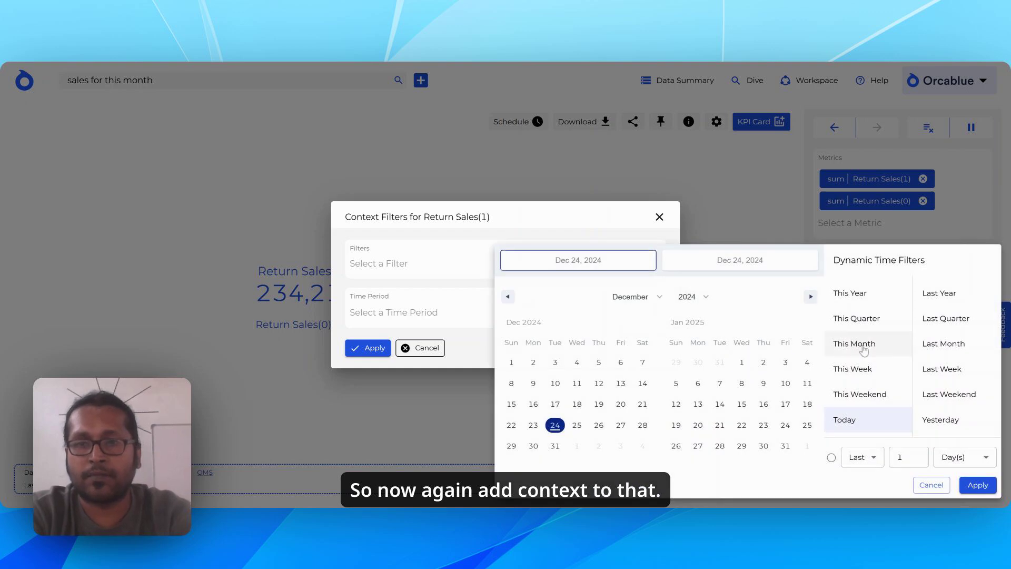
pyautogui.click(862, 347)
pyautogui.click(977, 485)
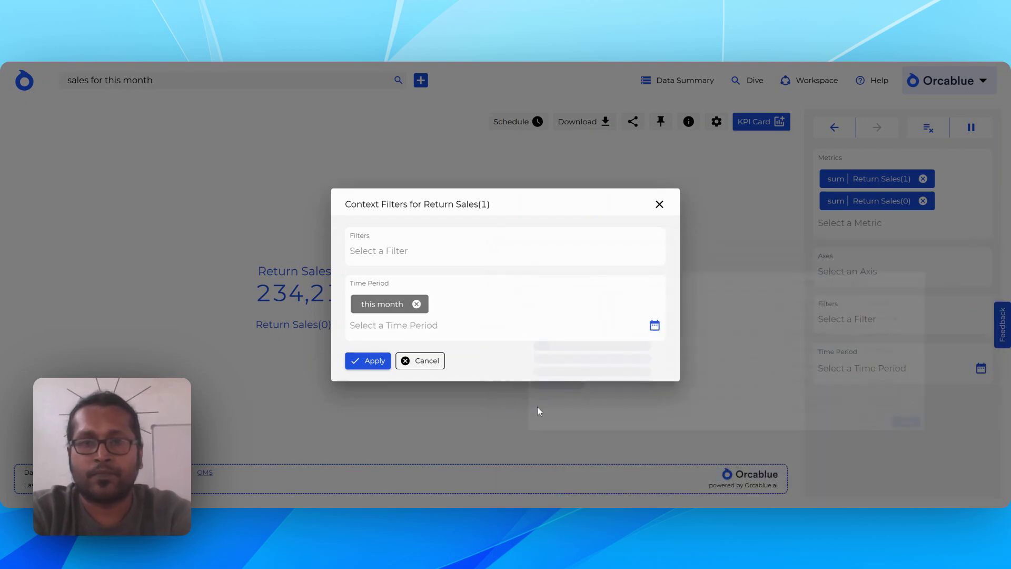
pyautogui.click(377, 366)
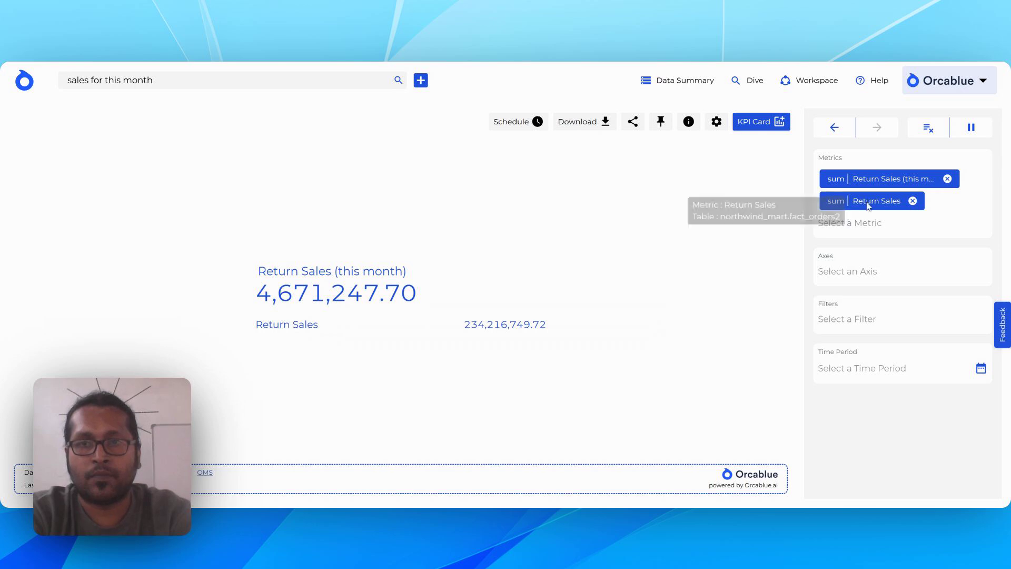
# Apply a context filter to the second Return Sales metric with the time period set to last month.
pyautogui.click(878, 202)
pyautogui.click(936, 262)
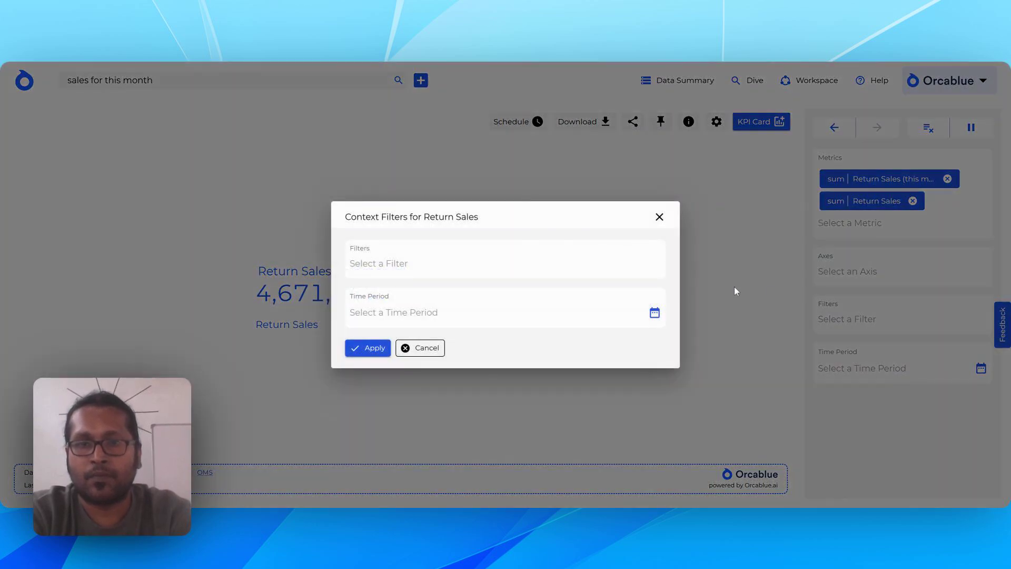
pyautogui.click(655, 315)
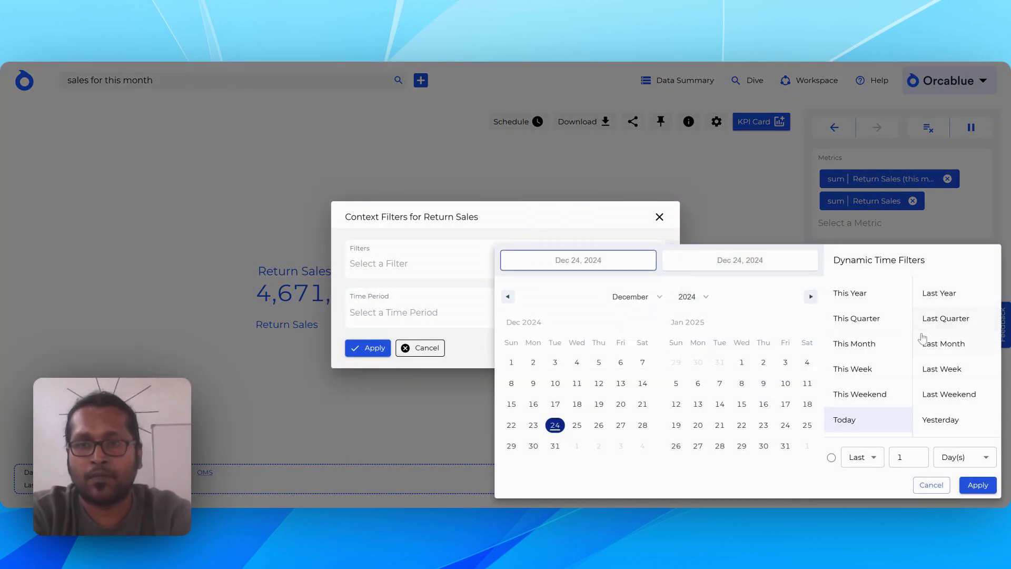
pyautogui.click(922, 352)
pyautogui.click(978, 484)
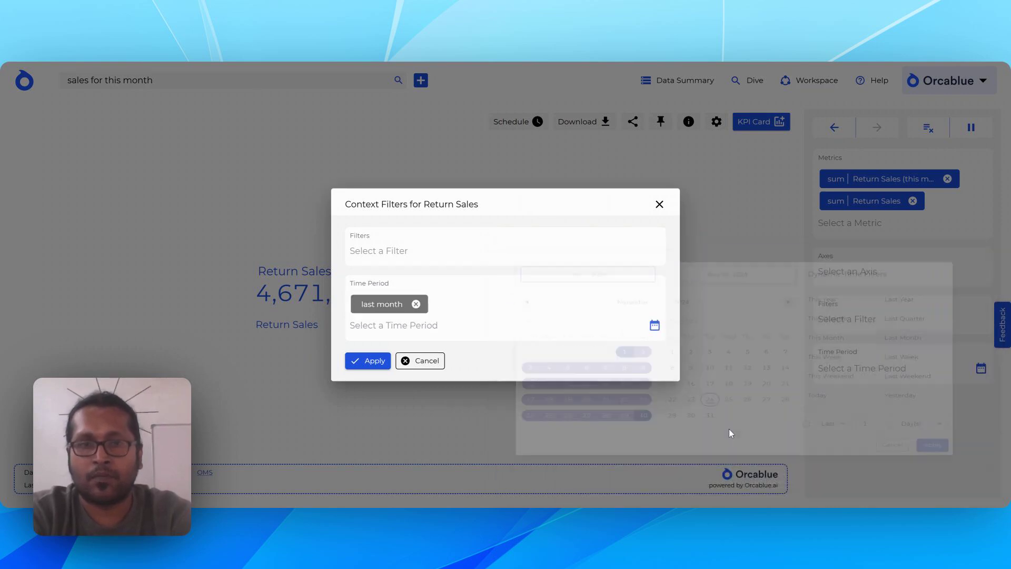
pyautogui.click(364, 363)
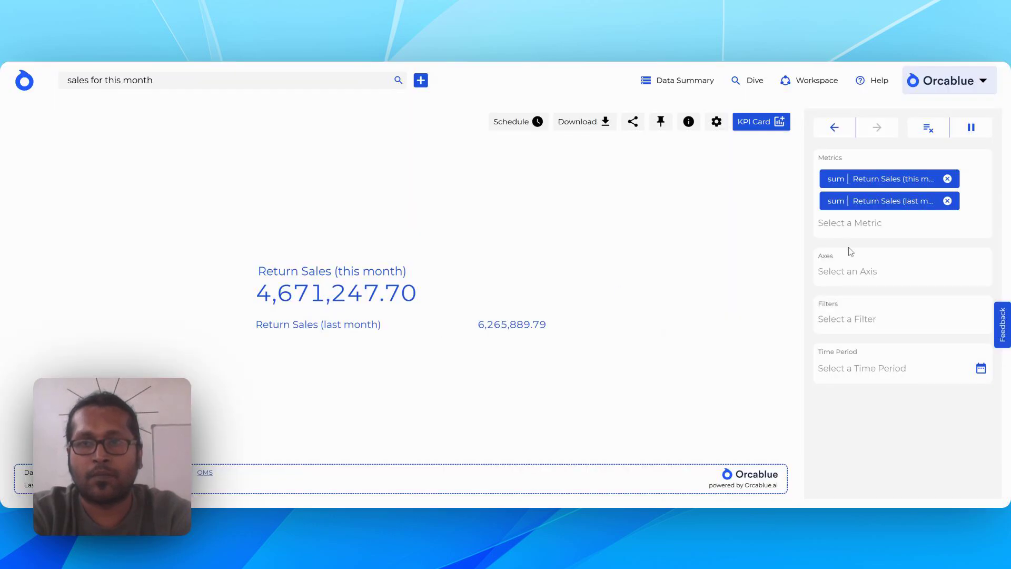
# Pin the Return Sales comparison card to the existing "Product analysis" dashboard.
pyautogui.click(661, 121)
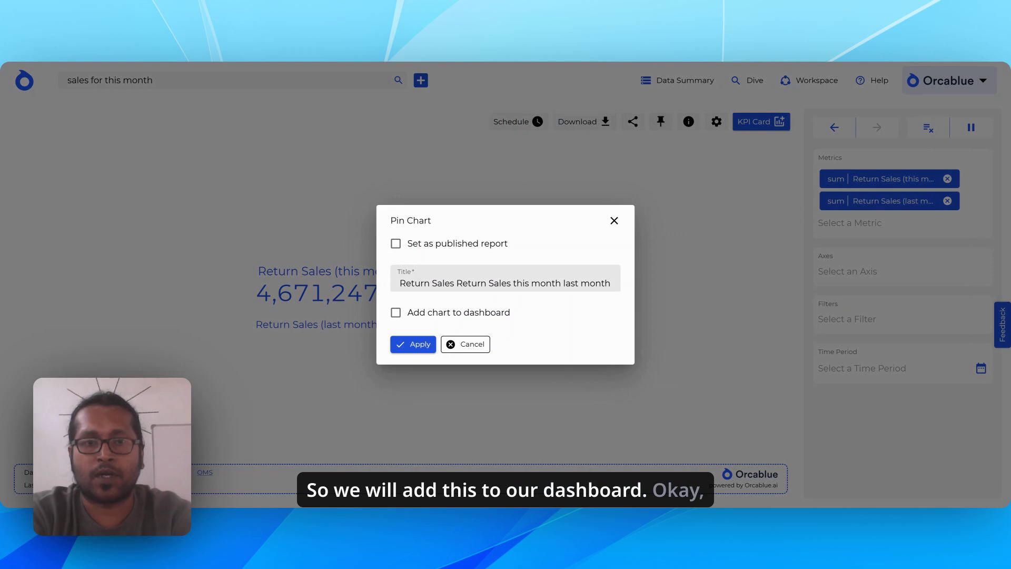
pyautogui.click(469, 316)
pyautogui.click(471, 324)
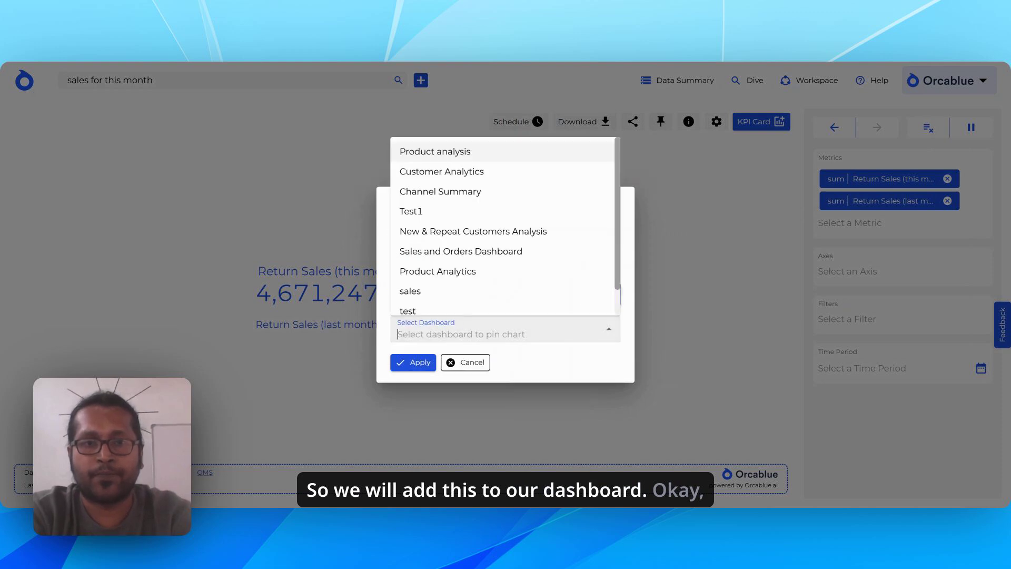
pyautogui.click(481, 154)
pyautogui.click(414, 363)
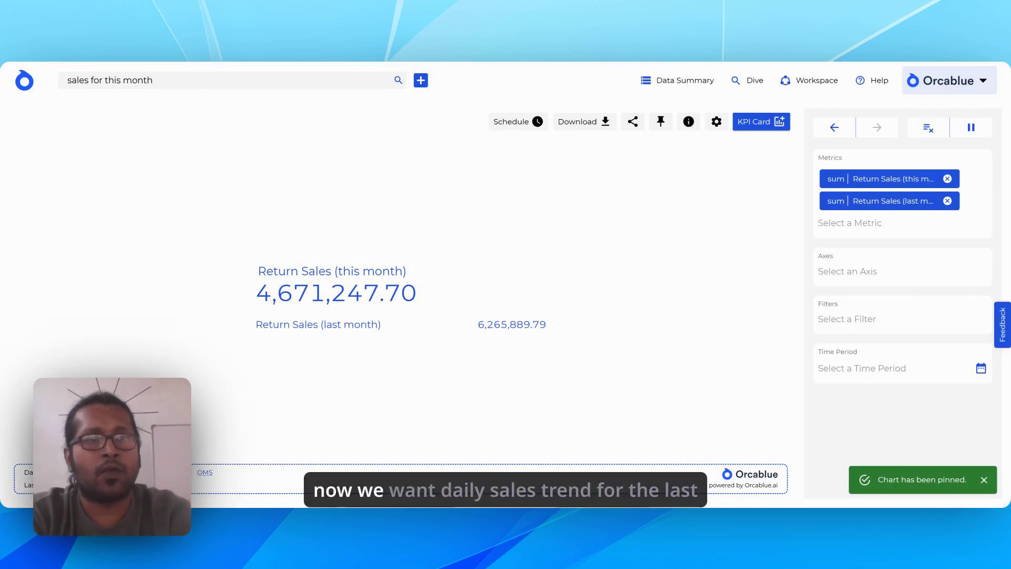
# Replace the search query with "daily sales for categories for last 90 days" and run it.
pyautogui.click(154, 80)
pyautogui.hotkey('ctrl', 'a')
pyautogui.write('d')
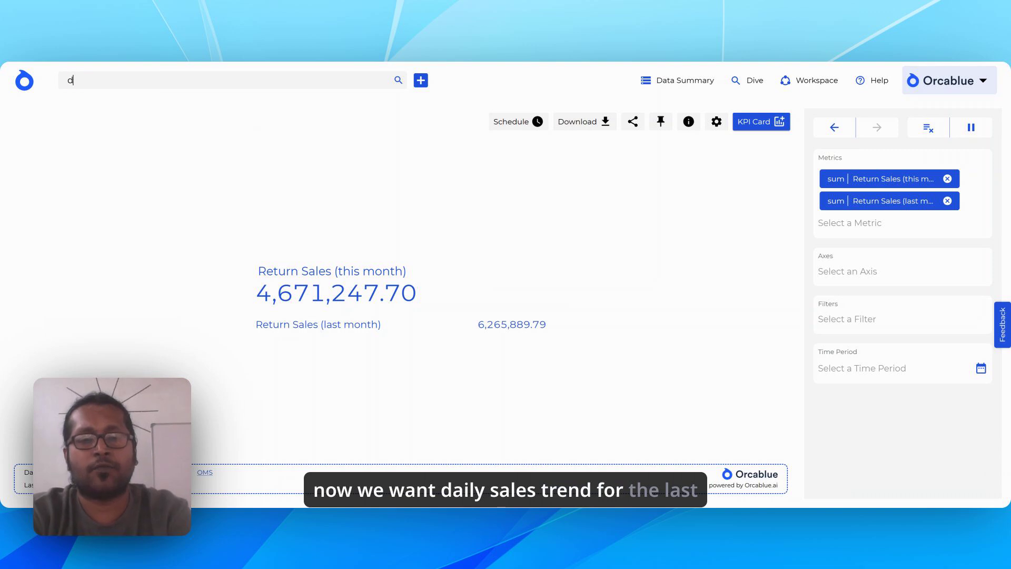
pyautogui.write('aily sales trend for last 90 days')
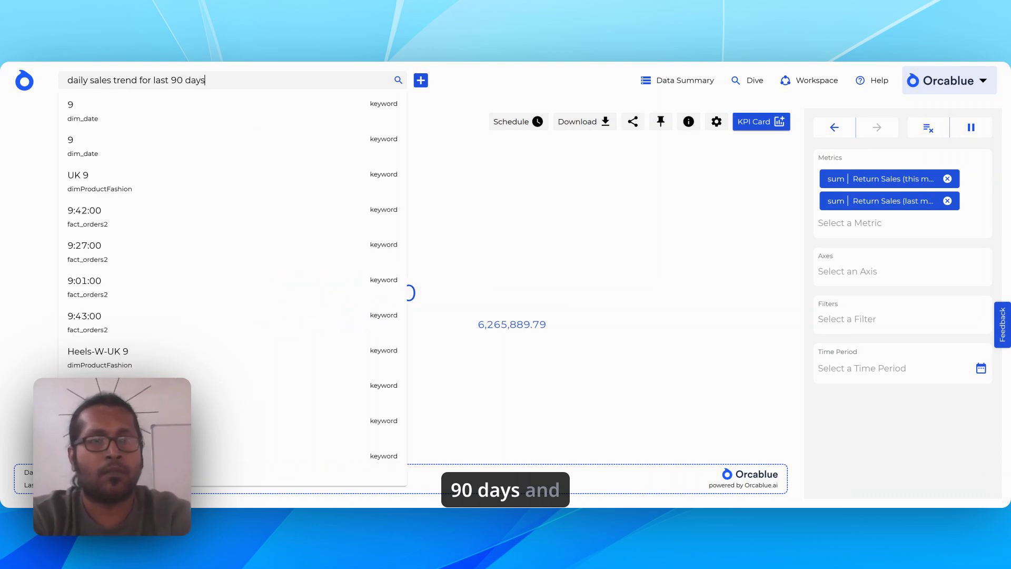
pyautogui.doubleClick(111, 80)
pyautogui.write('for')
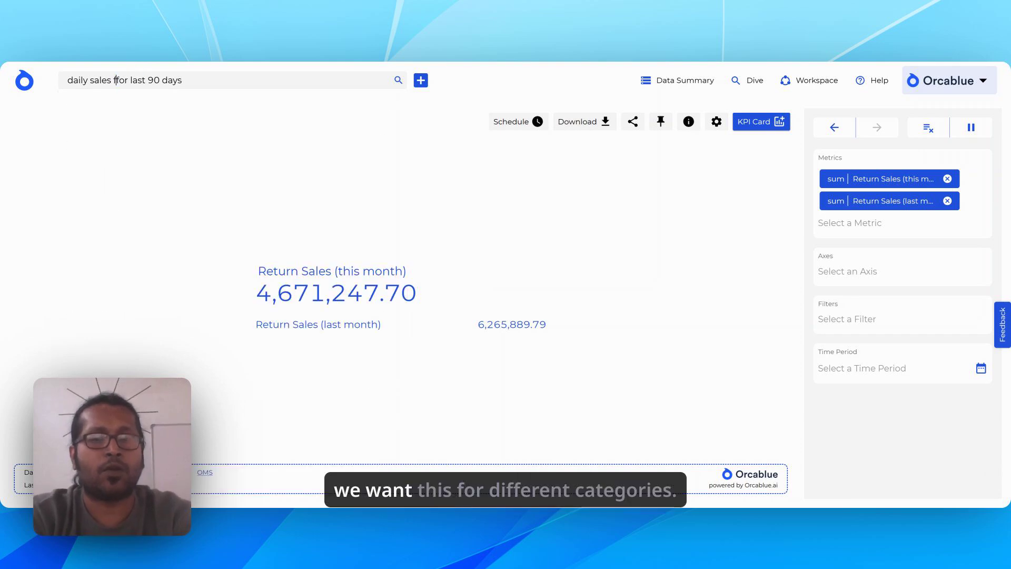
pyautogui.write(' cat')
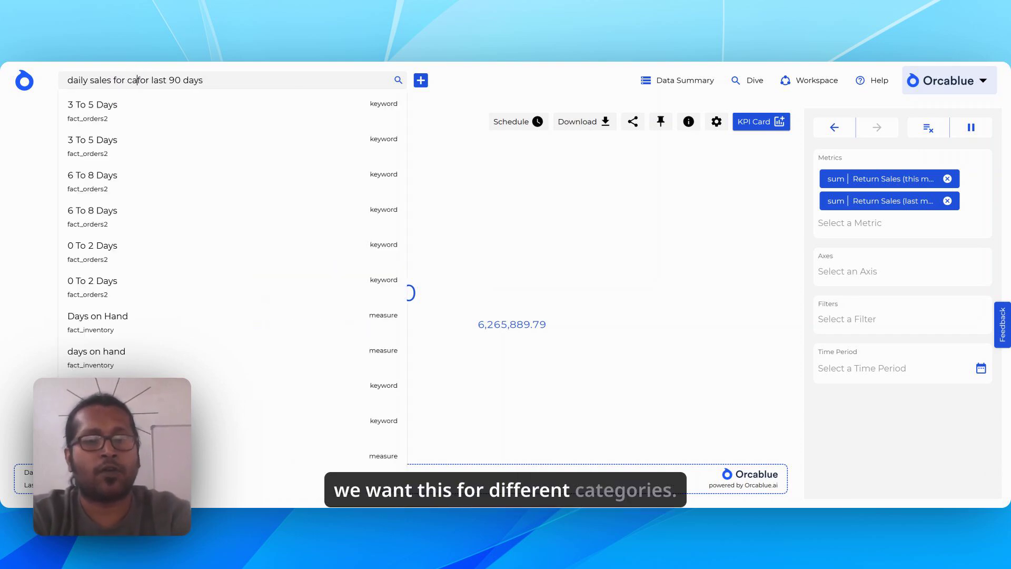
pyautogui.write('egories')
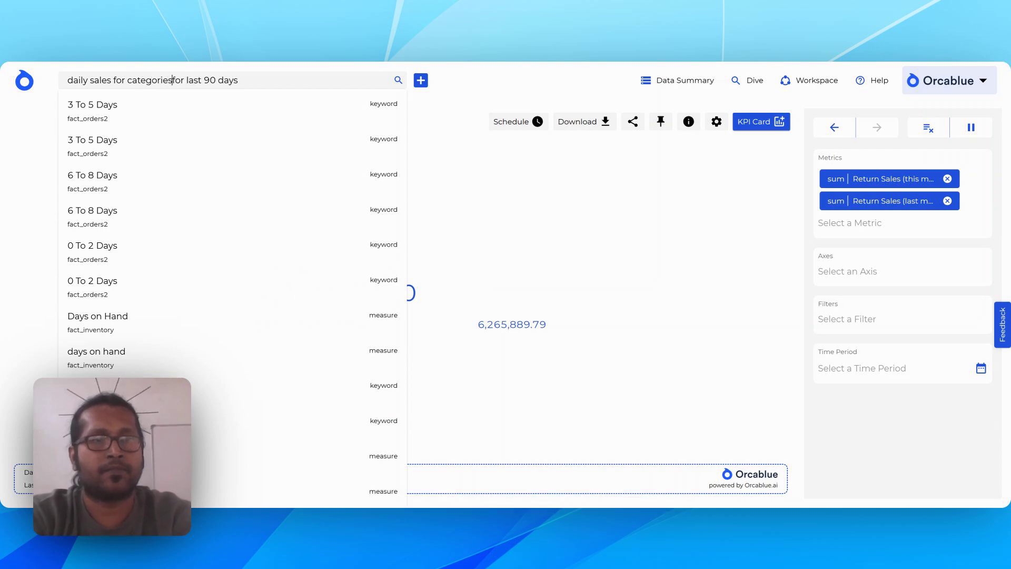
pyautogui.press('Return')
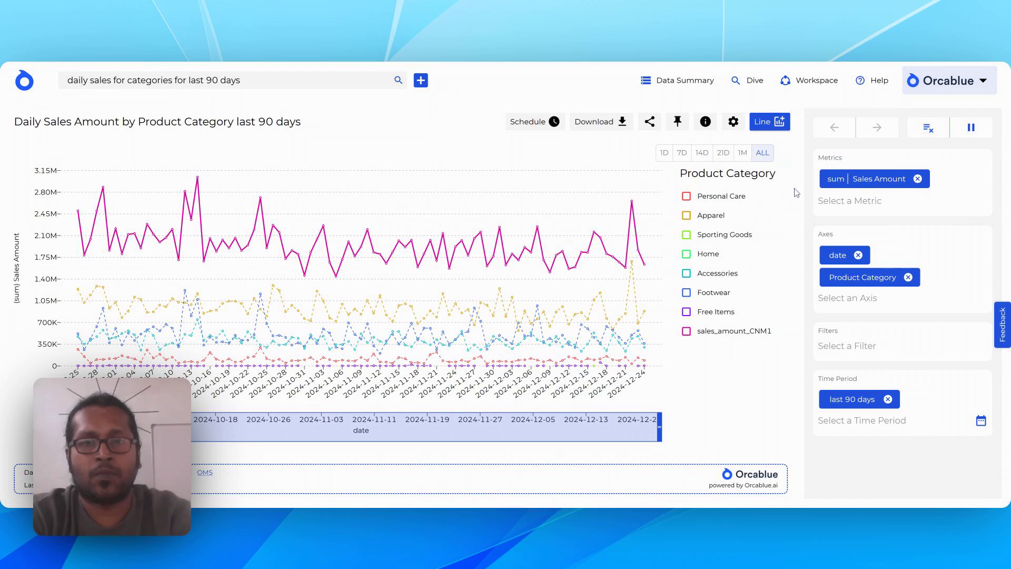
# Pin the daily sales amount by product category chart to the "Product analysis" dashboard.
pyautogui.click(678, 122)
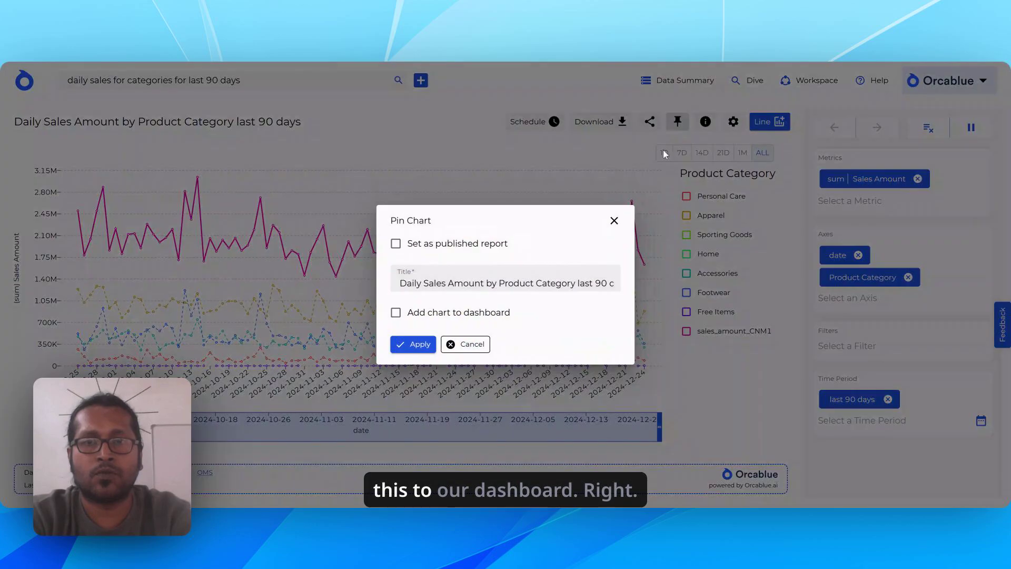
pyautogui.click(474, 311)
pyautogui.click(608, 331)
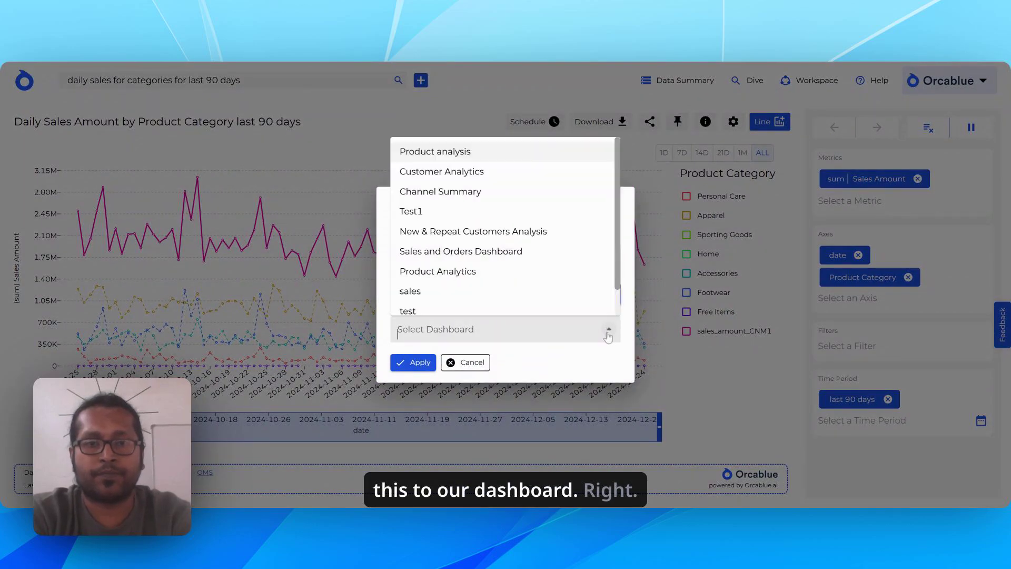
pyautogui.click(477, 149)
pyautogui.click(416, 362)
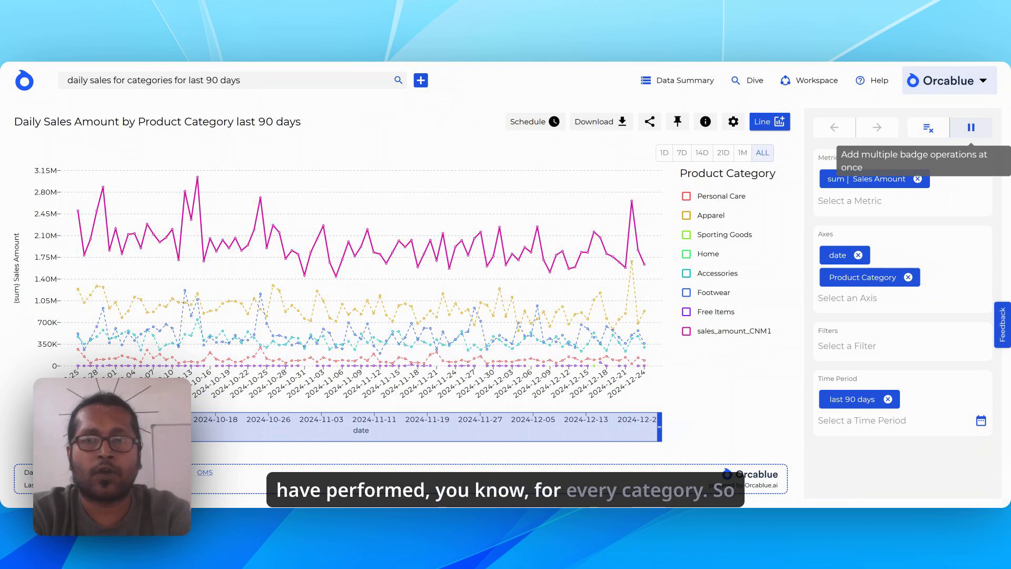
# Start a batch of changes, remove the date axis, and replace the last 90 days time period with this month.
pyautogui.click(965, 128)
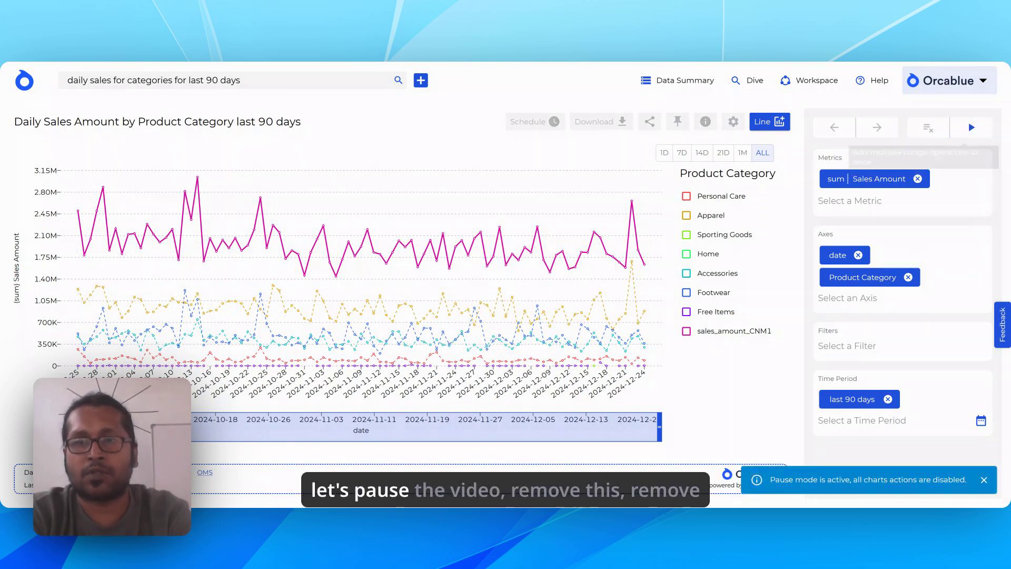
pyautogui.click(858, 255)
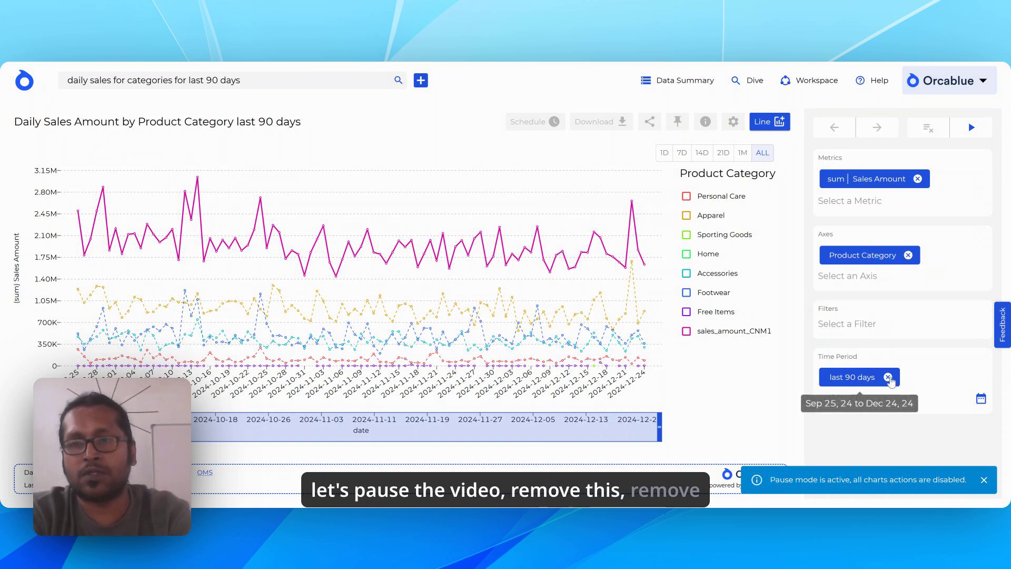
pyautogui.click(888, 377)
pyautogui.click(981, 374)
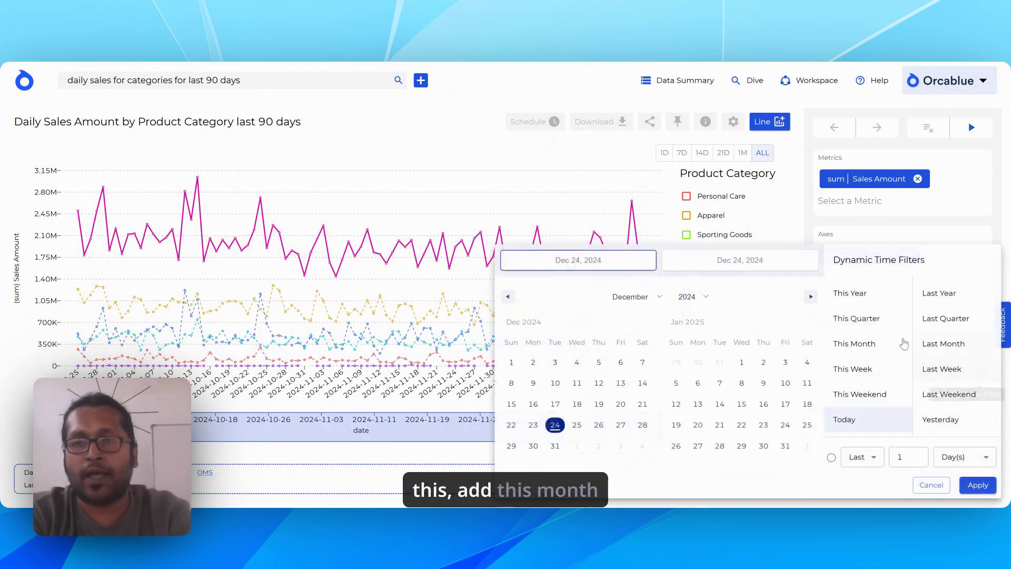
pyautogui.click(874, 344)
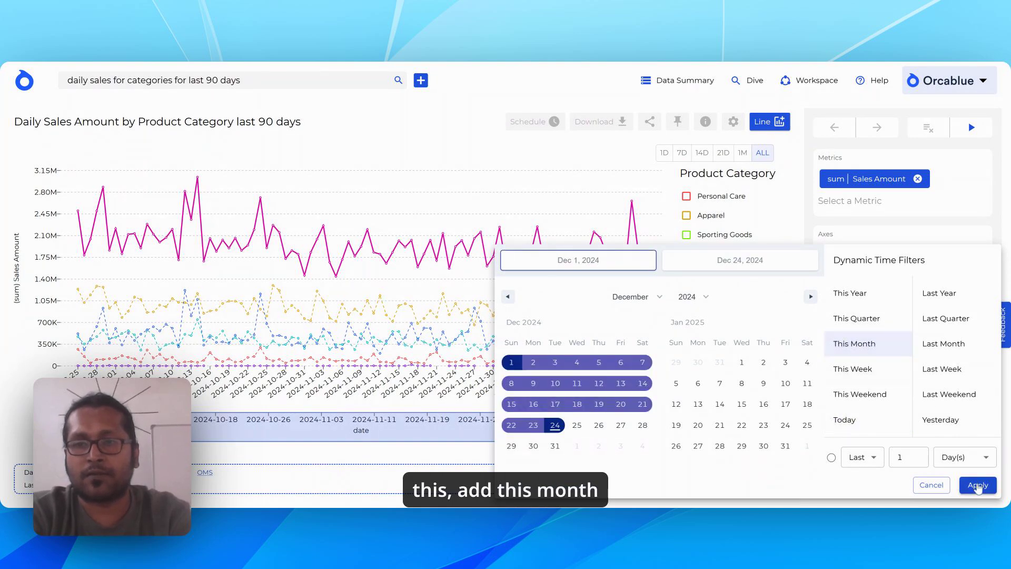
pyautogui.click(978, 485)
# Add Subcategory as a second axis alongside Product Category and run the batched changes.
pyautogui.click(848, 275)
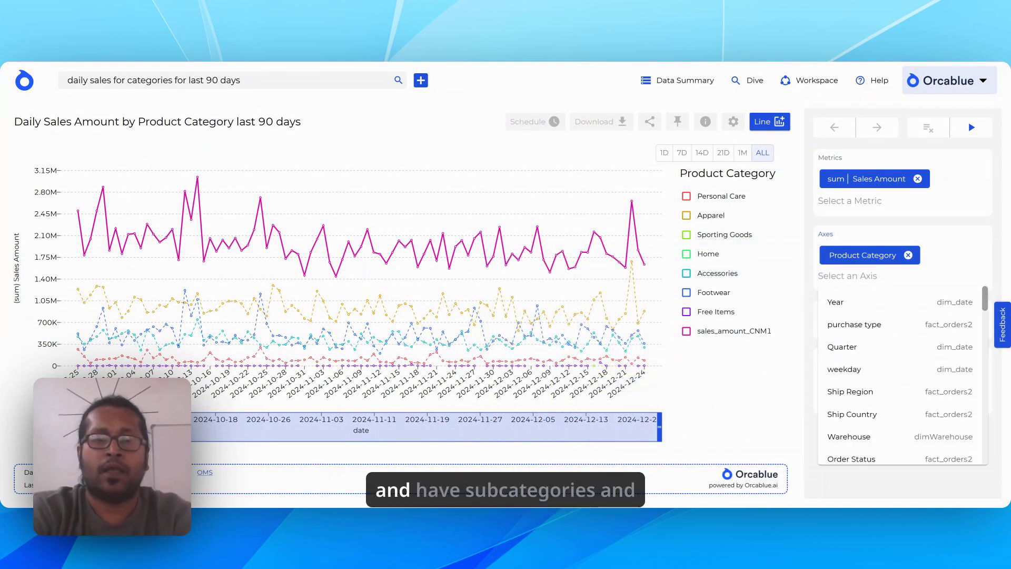
pyautogui.write('sub')
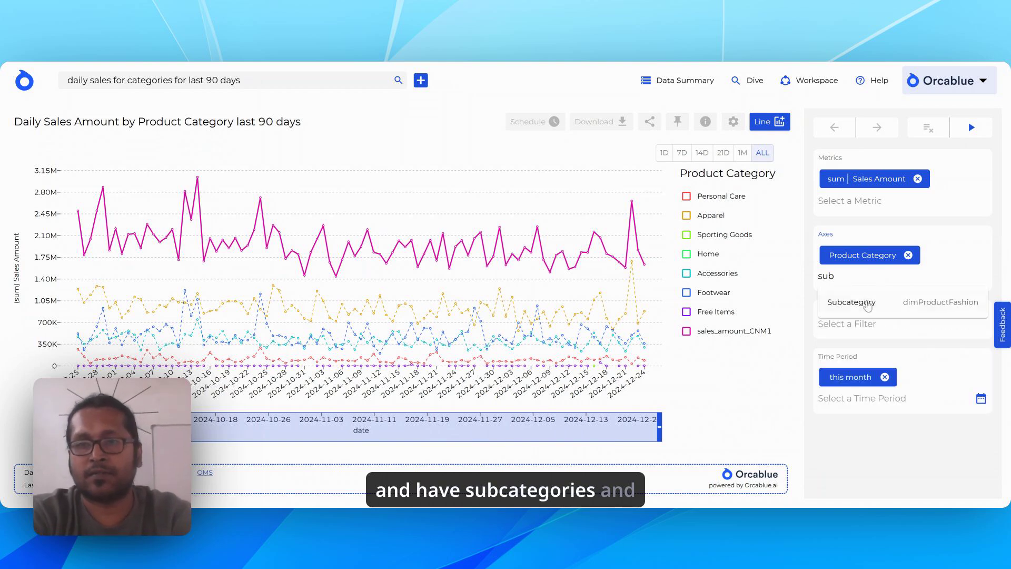
pyautogui.click(868, 304)
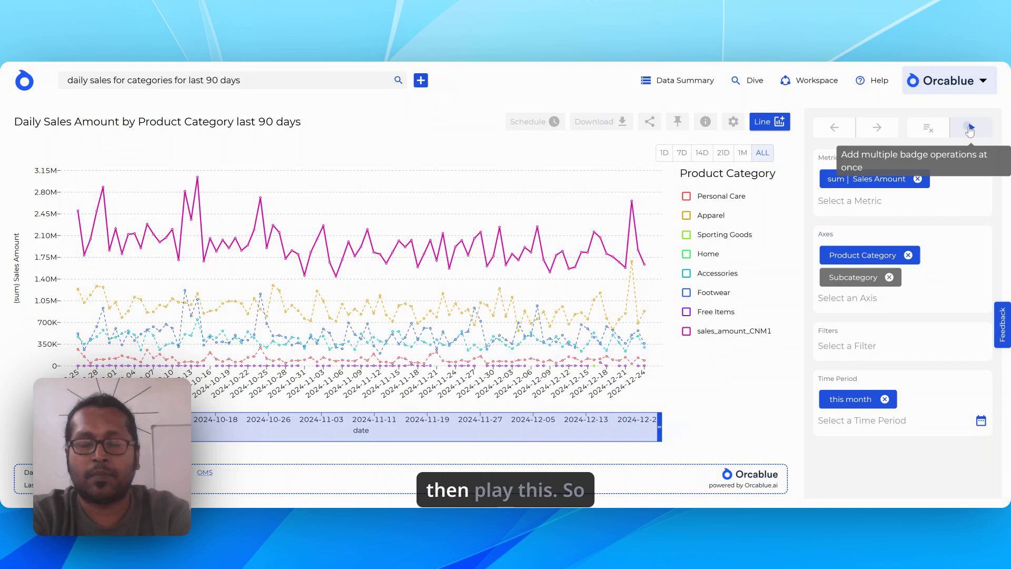
pyautogui.click(971, 126)
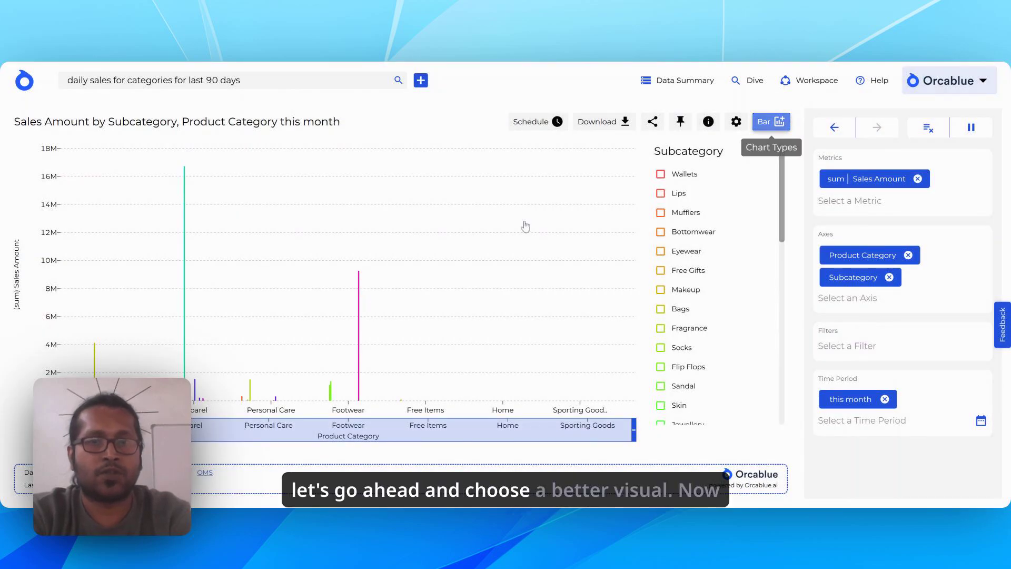
# Change the chart type to Tree Map and sort it by Sales Amount in descending order.
pyautogui.click(765, 122)
pyautogui.click(579, 249)
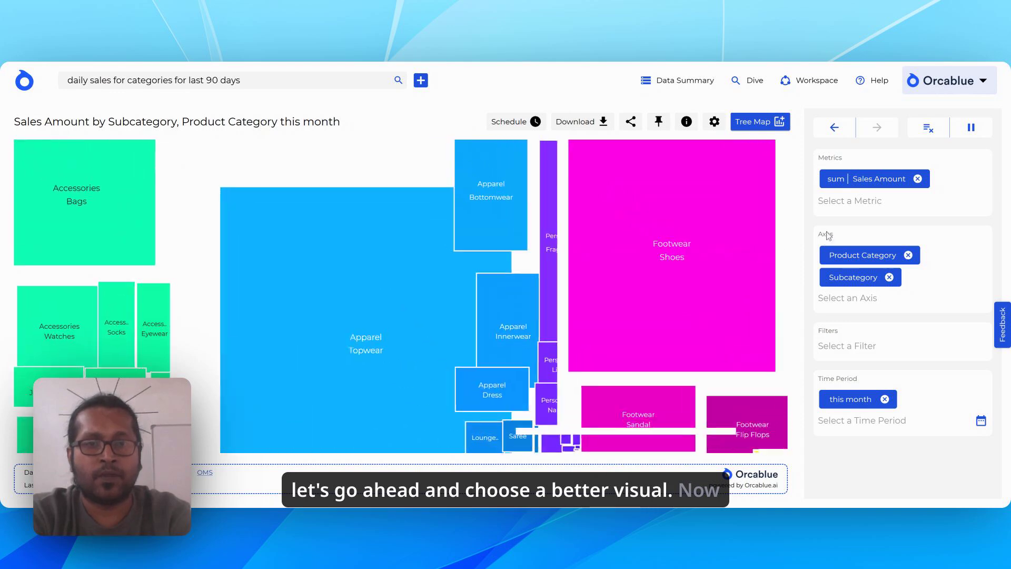
pyautogui.click(873, 185)
pyautogui.moveTo(891, 200)
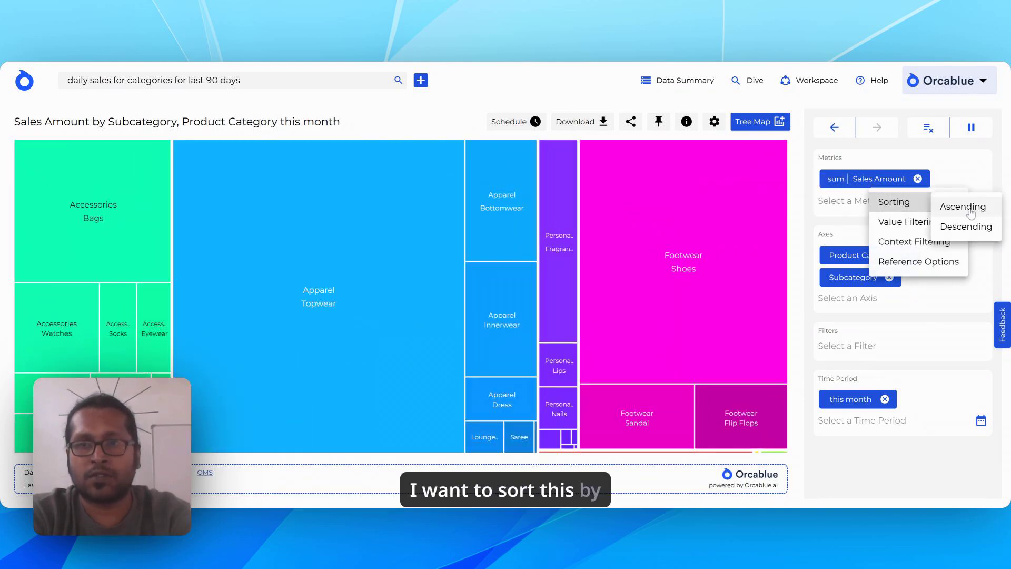
pyautogui.click(966, 227)
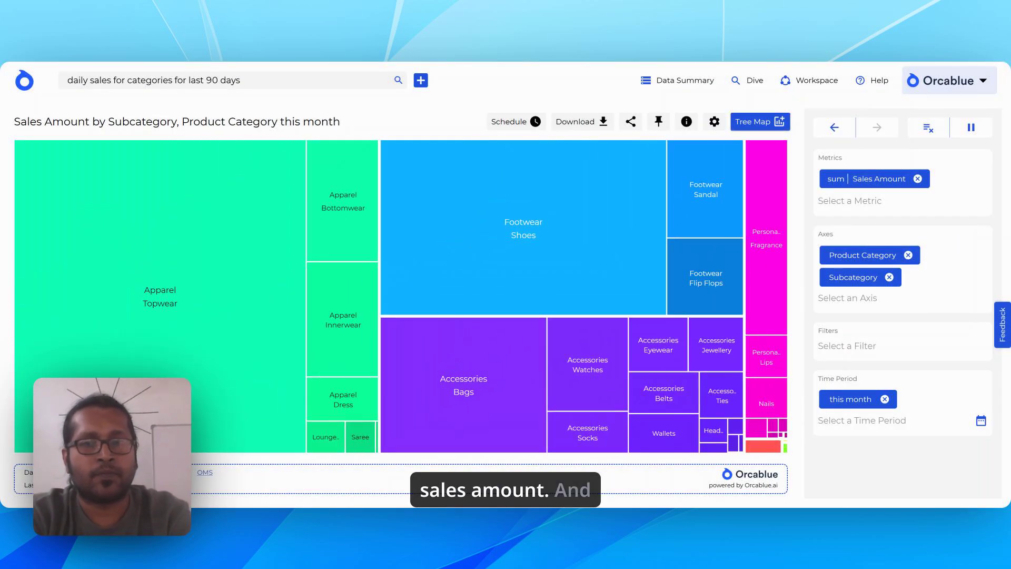
# Pin the Sales Amount by Subcategory and Product Category tree map to the "Product analysis" dashboard.
pyautogui.click(659, 121)
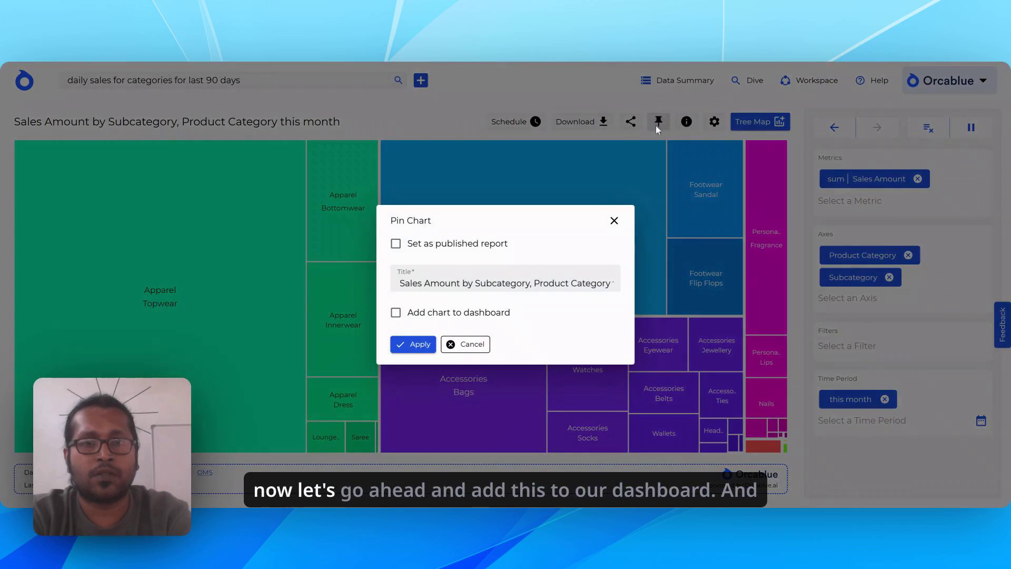
pyautogui.click(498, 311)
pyautogui.click(608, 339)
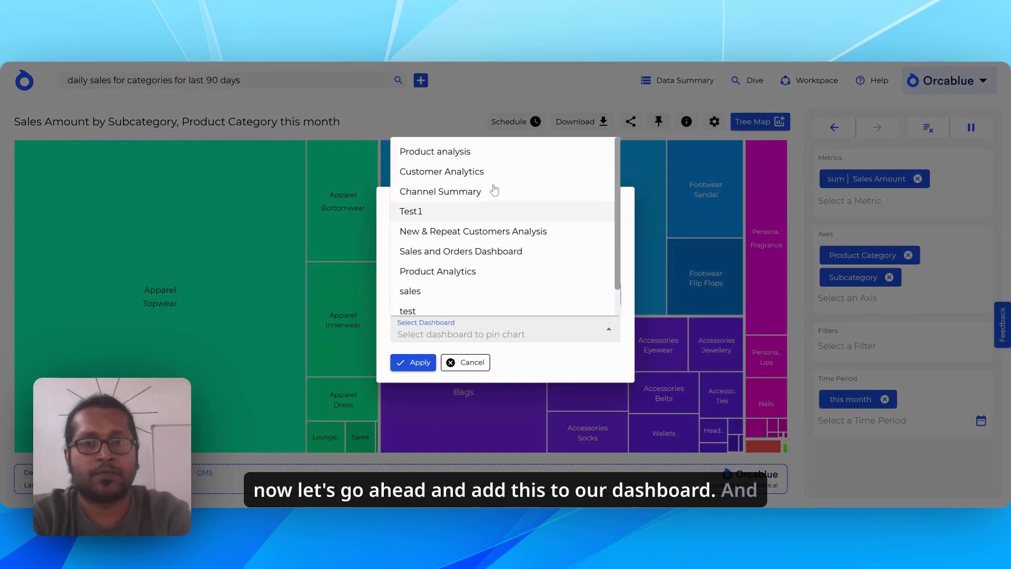
pyautogui.click(491, 153)
pyautogui.click(415, 362)
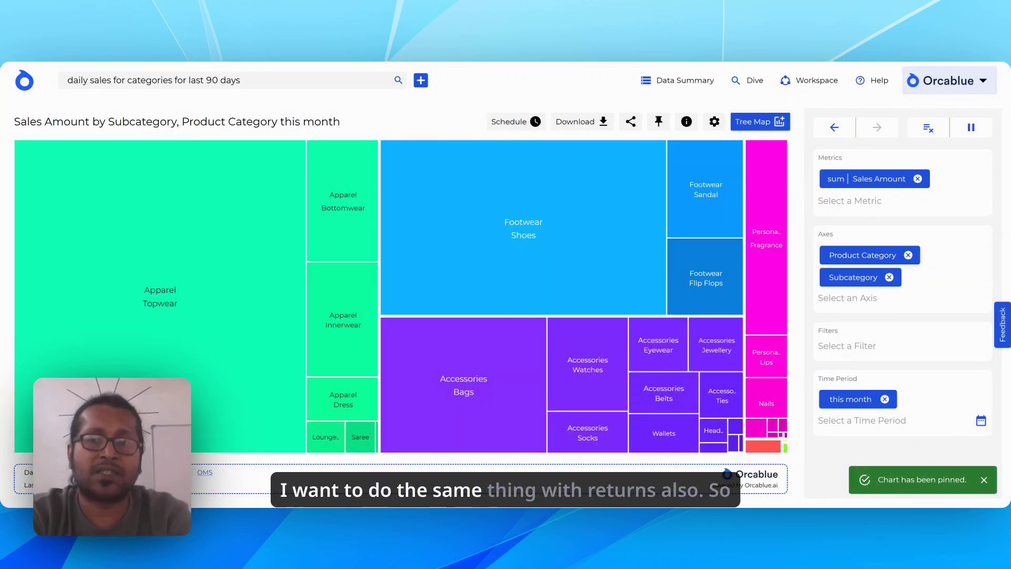
# Replace the Sales Amount metric with Return Sales in a batch of changes and run it.
pyautogui.click(972, 128)
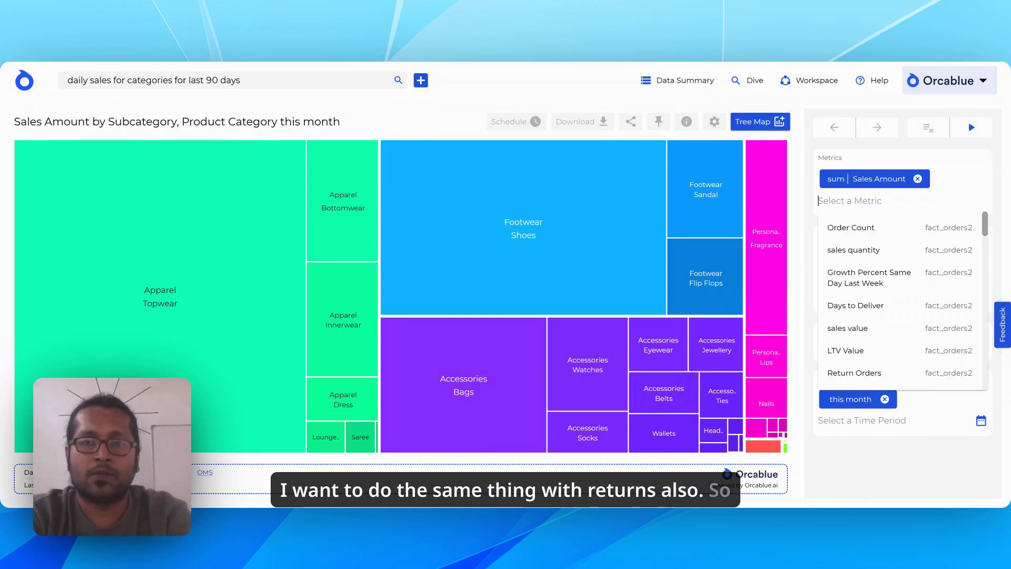
pyautogui.write('reu')
pyautogui.press('BackSpace')
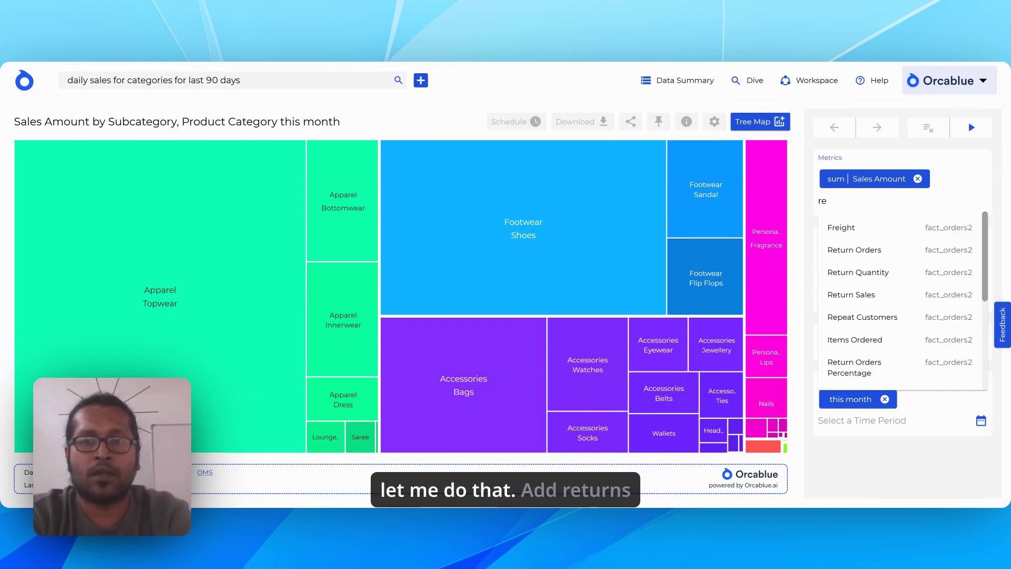
pyautogui.write('tu')
pyautogui.click(880, 273)
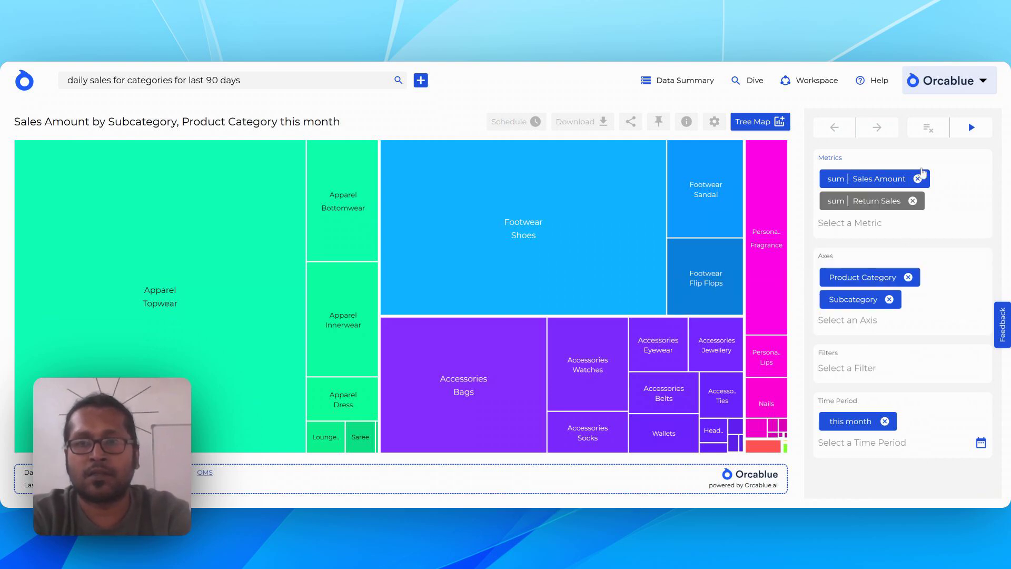
pyautogui.click(919, 179)
pyautogui.click(972, 127)
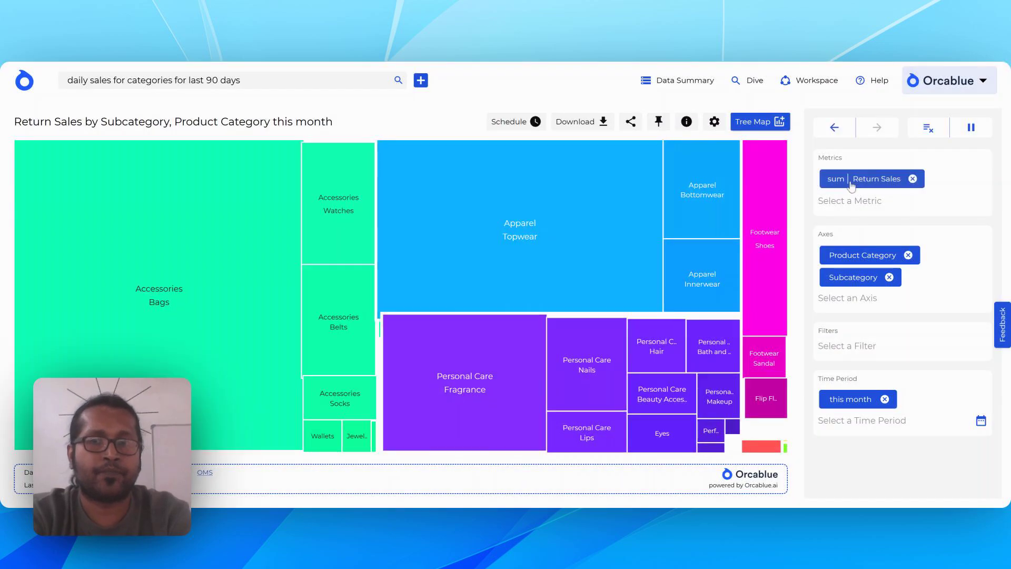
# Sort the tree map by Return Sales in descending order.
pyautogui.click(866, 184)
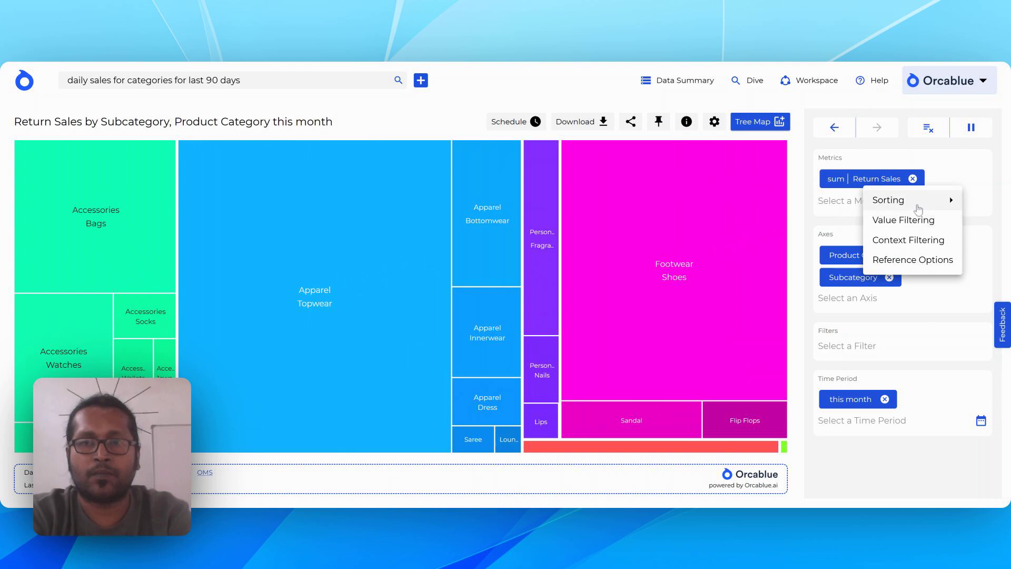
pyautogui.moveTo(907, 200)
pyautogui.click(960, 222)
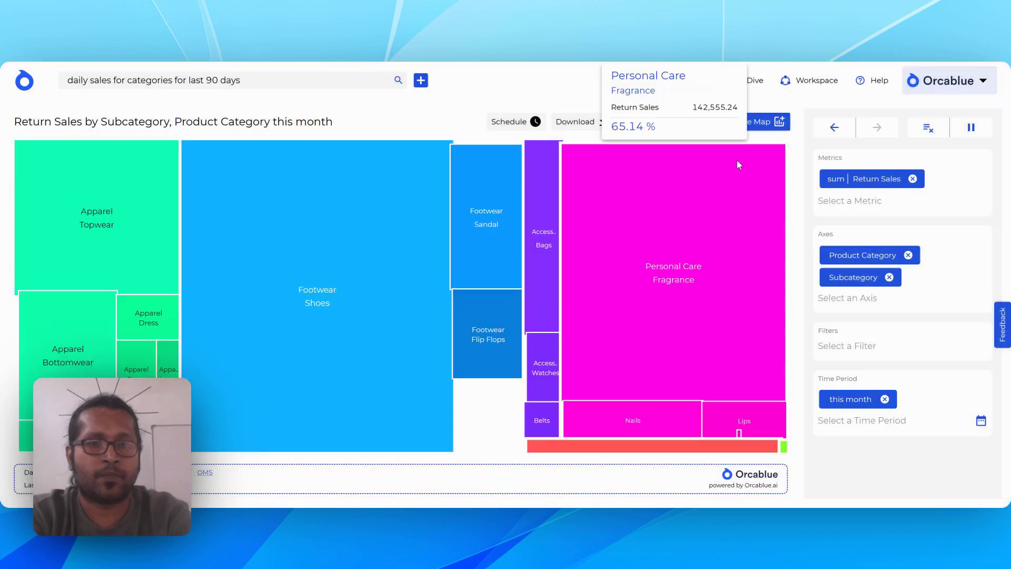
# Pin the Return Sales by Subcategory and Product Category tree map to the "Product analysis" dashboard.
pyautogui.click(657, 125)
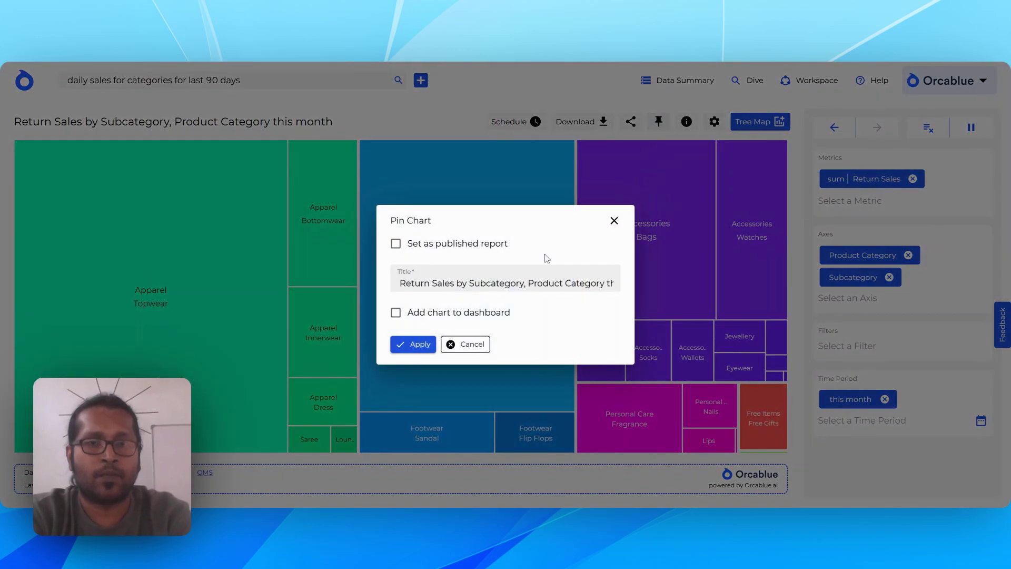
pyautogui.click(452, 313)
pyautogui.click(608, 329)
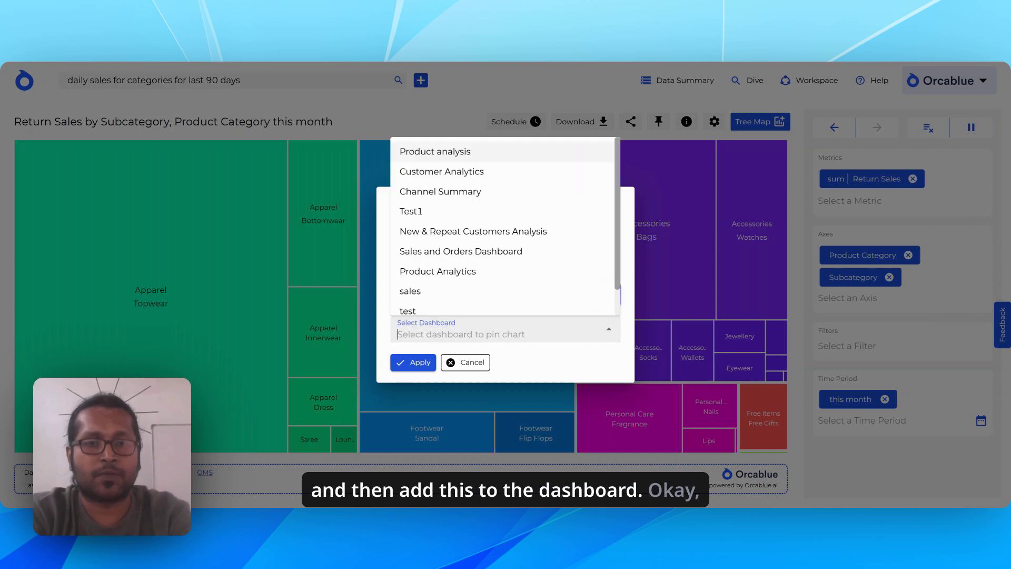
pyautogui.click(464, 159)
pyautogui.click(416, 363)
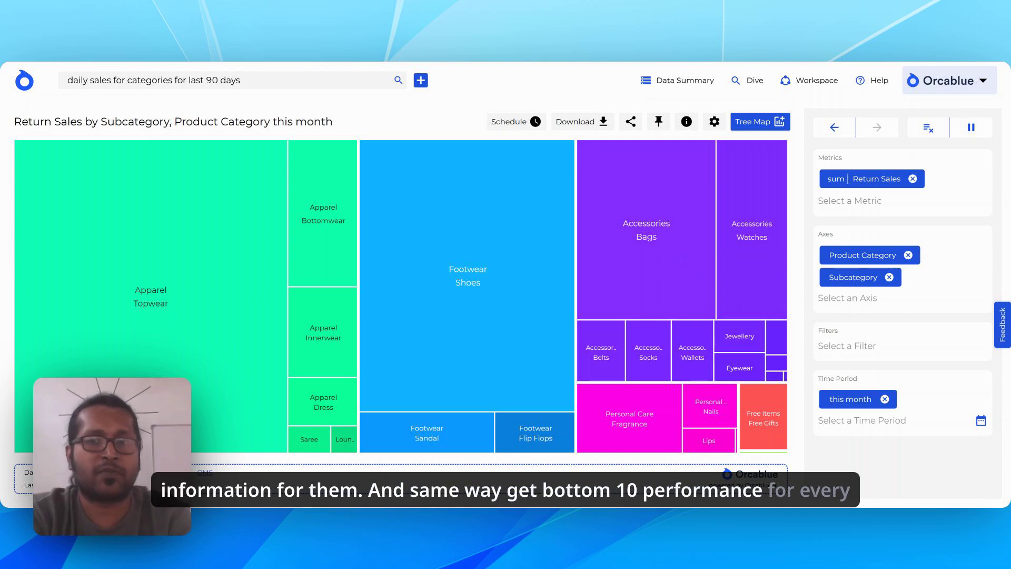
# Replace the Subcategory axis with Product Name in a batch of changes and run it.
pyautogui.click(970, 129)
pyautogui.click(889, 277)
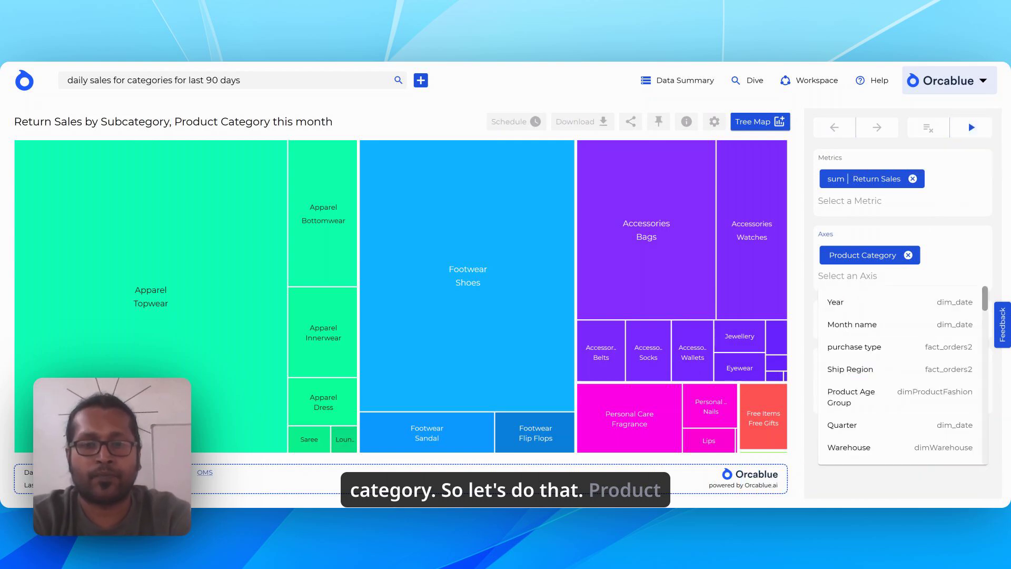
pyautogui.write('produ')
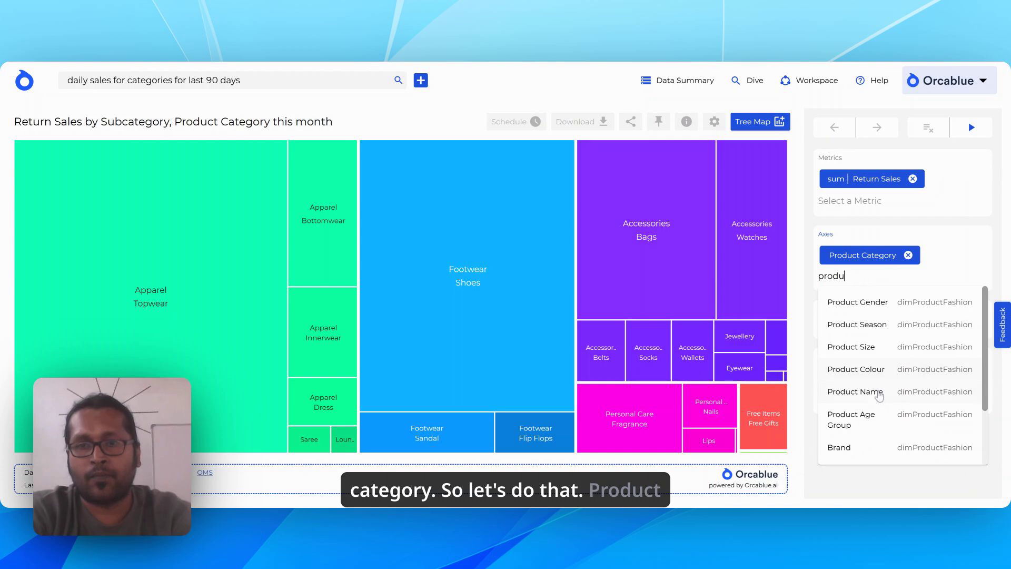
pyautogui.click(879, 394)
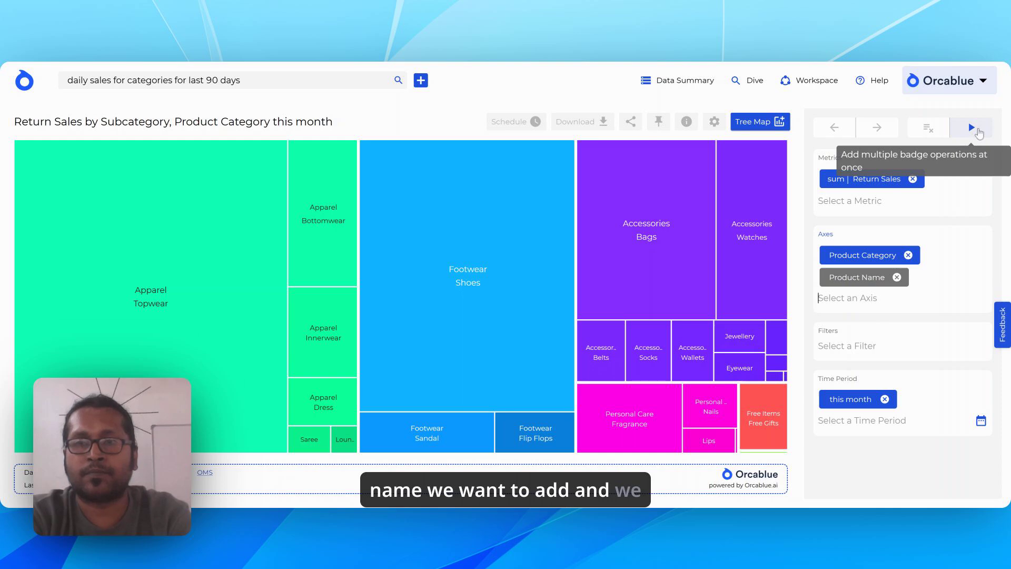
pyautogui.click(976, 129)
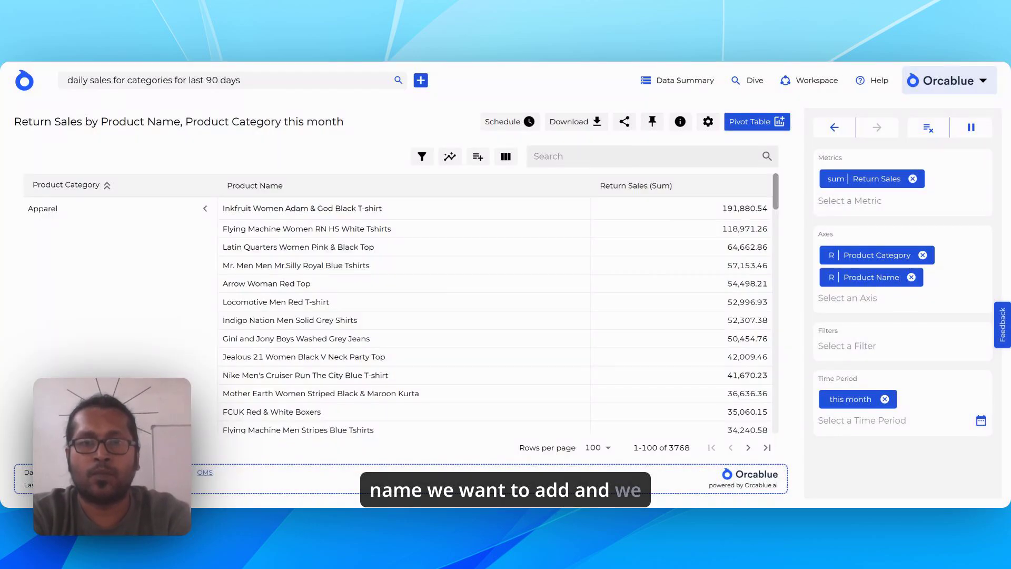
# Start a batch of changes on the product table and add the Gross Sales metric.
pyautogui.click(870, 200)
pyautogui.write('sal')
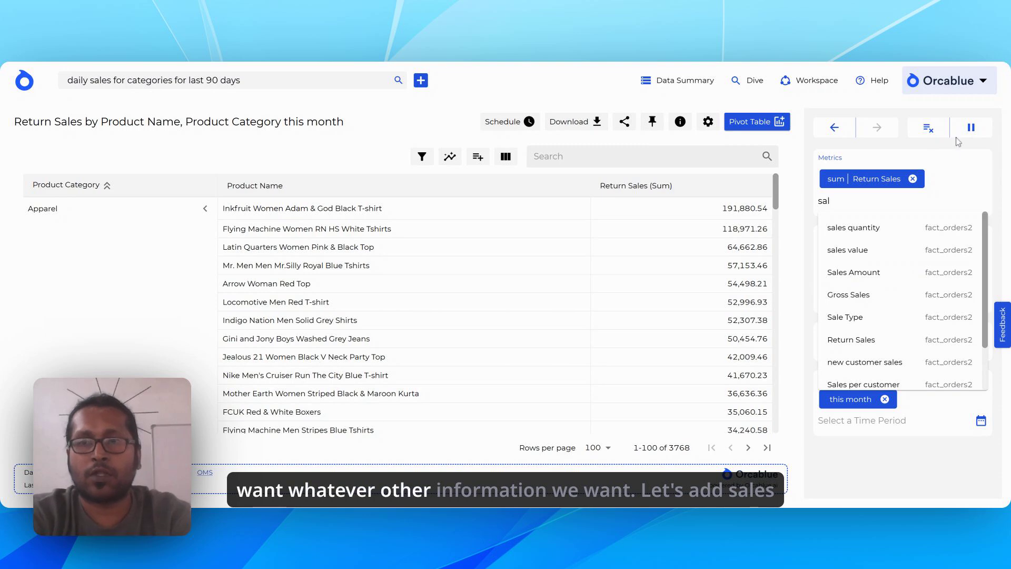
pyautogui.click(968, 131)
pyautogui.click(867, 200)
pyautogui.write('sal')
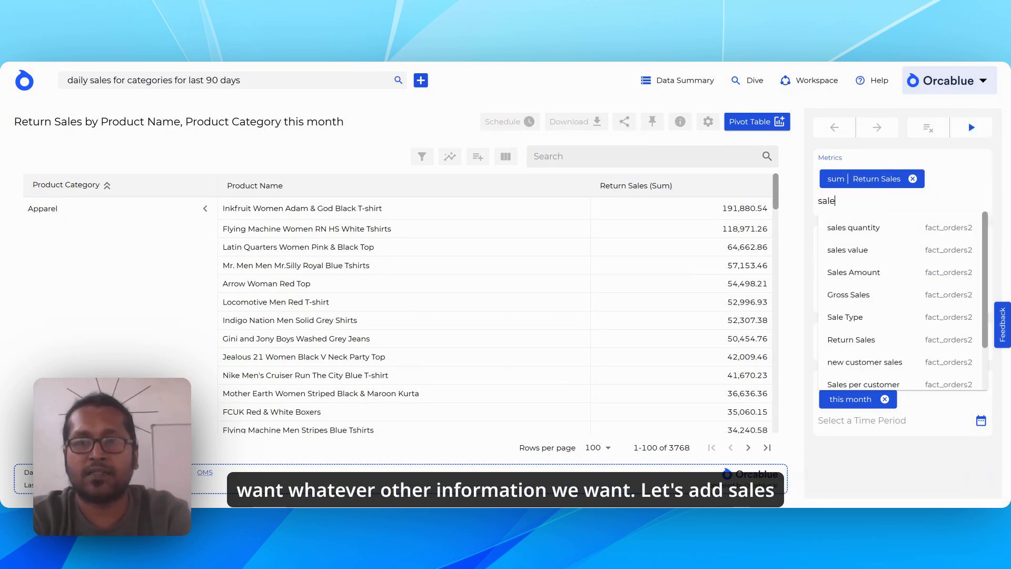
pyautogui.click(879, 296)
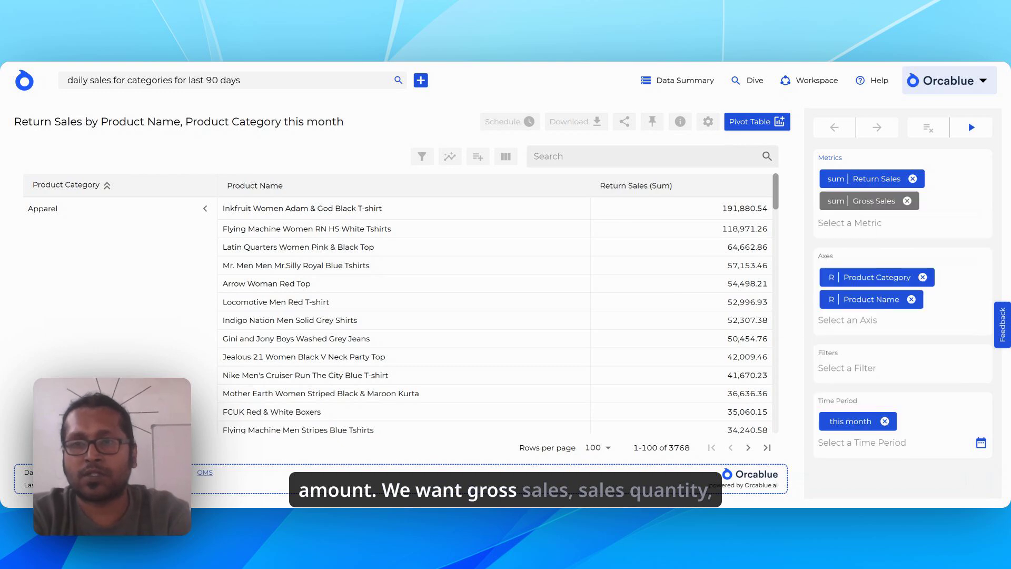
# Add the sales quantity and Return Quantity metrics to the batch of changes.
pyautogui.click(850, 223)
pyautogui.write('sale')
pyautogui.click(874, 251)
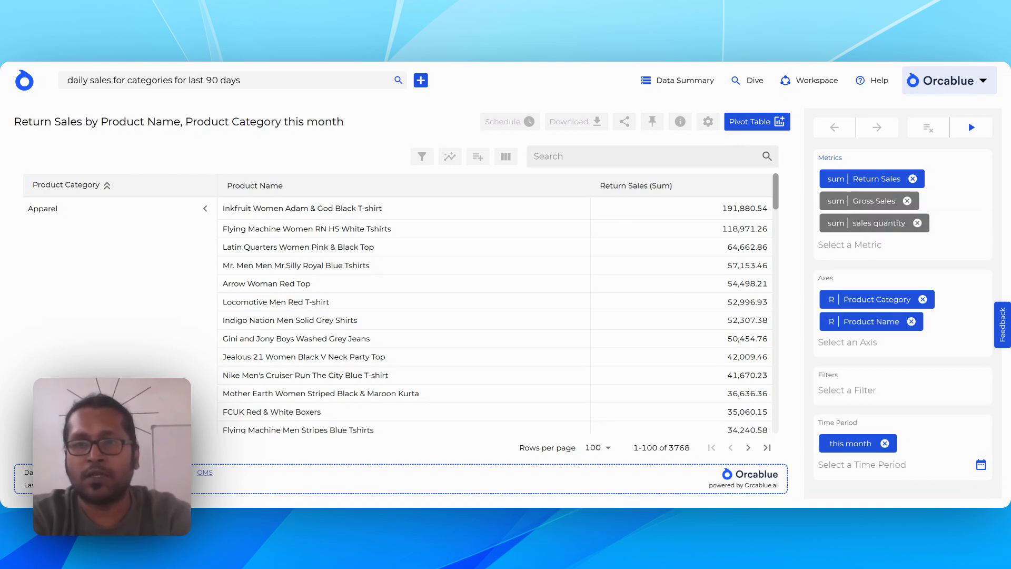
pyautogui.write('retur')
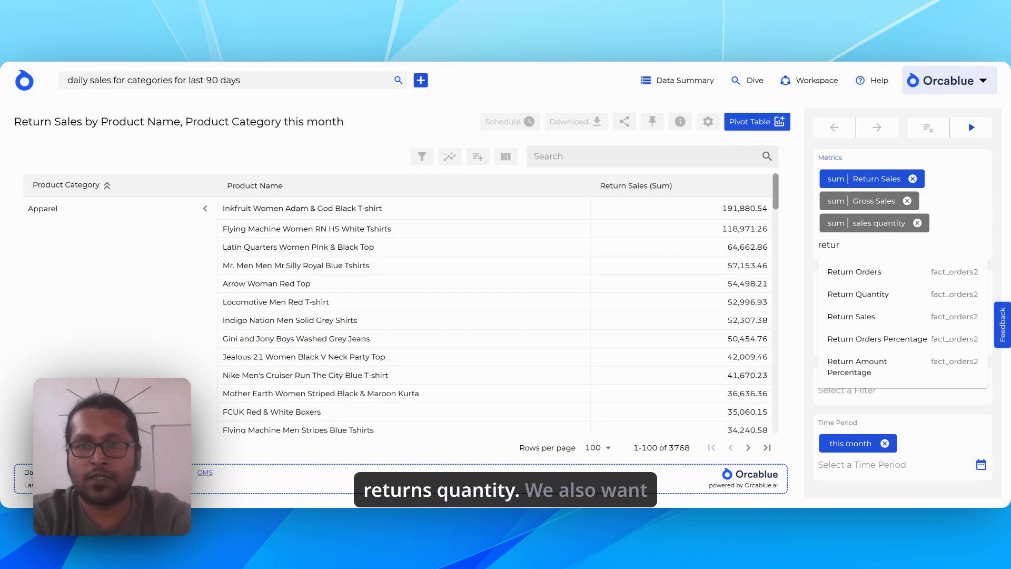
pyautogui.click(888, 296)
# Add the New Customers and Repeat Customers metrics and run the batched changes.
pyautogui.write('new')
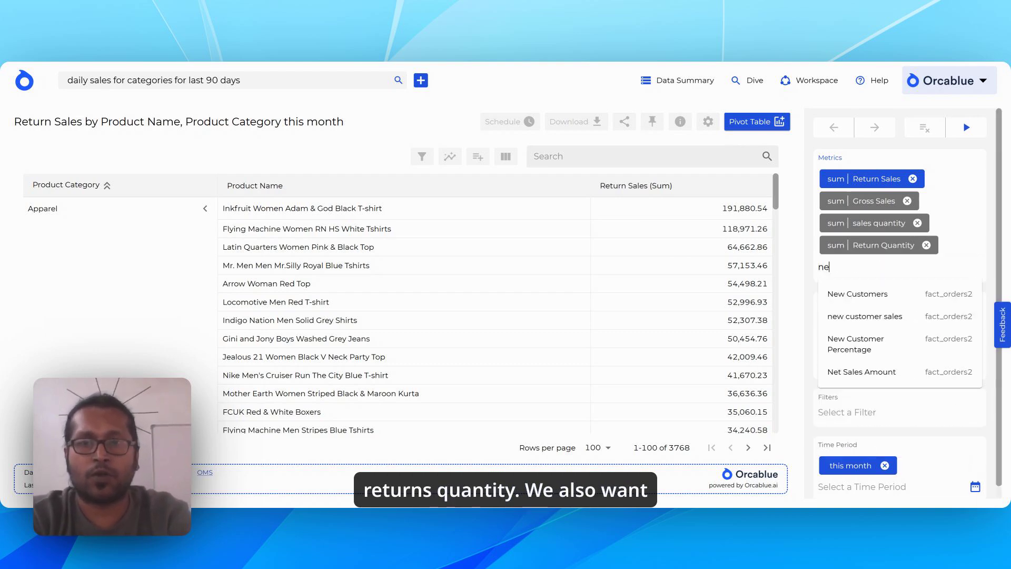
pyautogui.click(881, 298)
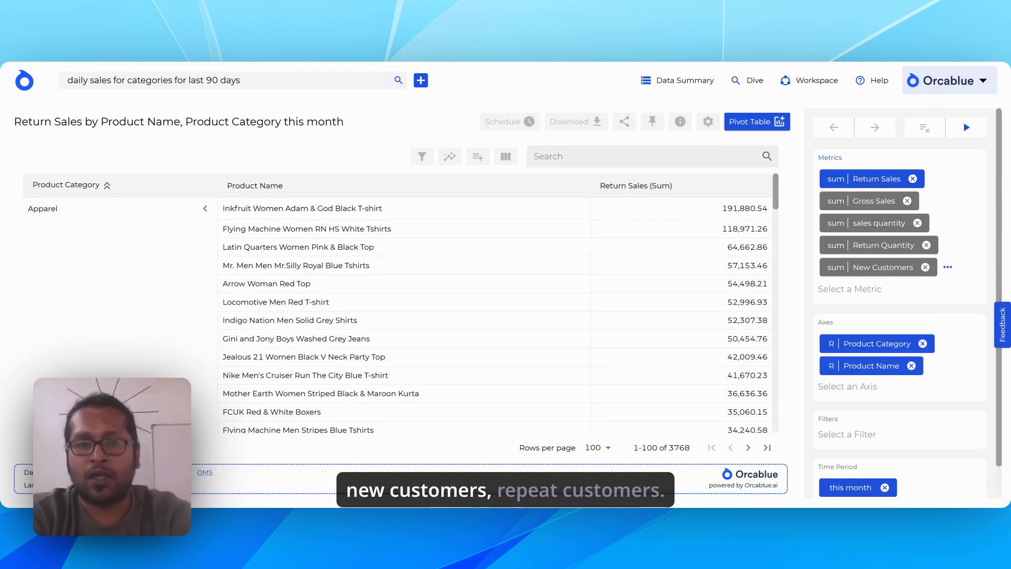
pyautogui.write('reoe')
pyautogui.press('BackSpace')
pyautogui.press('BackSpace')
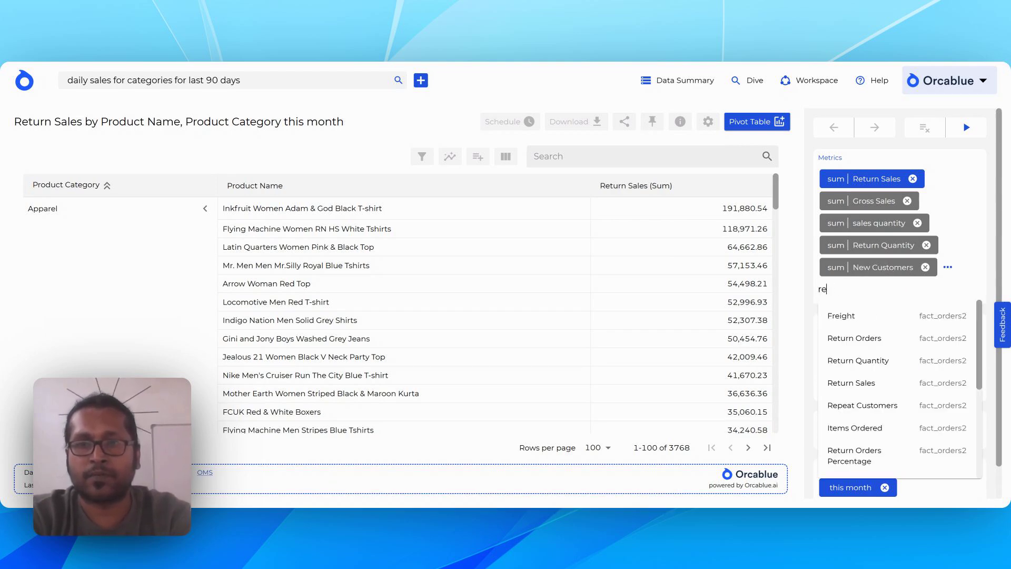
pyautogui.write('pe')
pyautogui.press('Return')
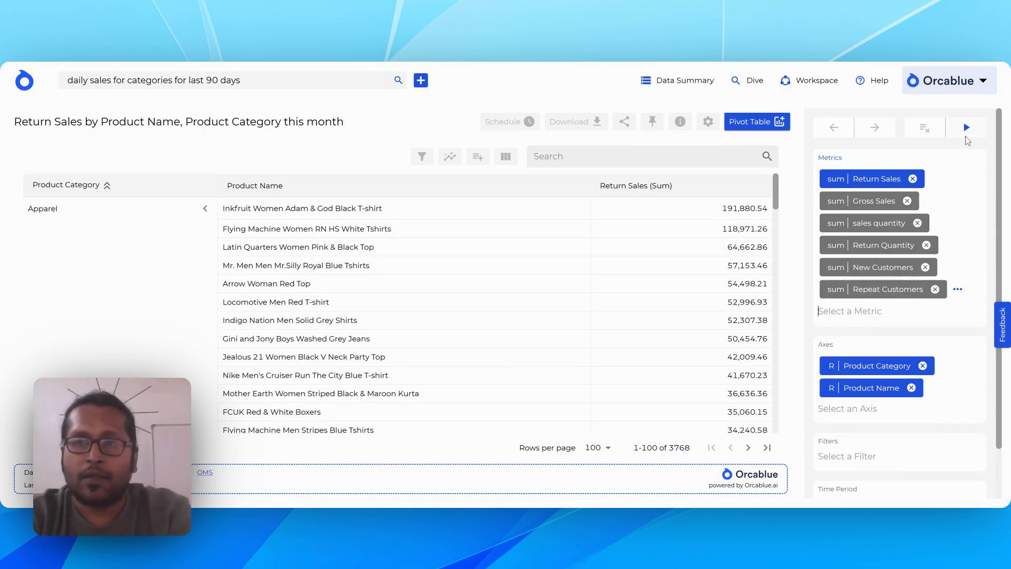
pyautogui.click(967, 135)
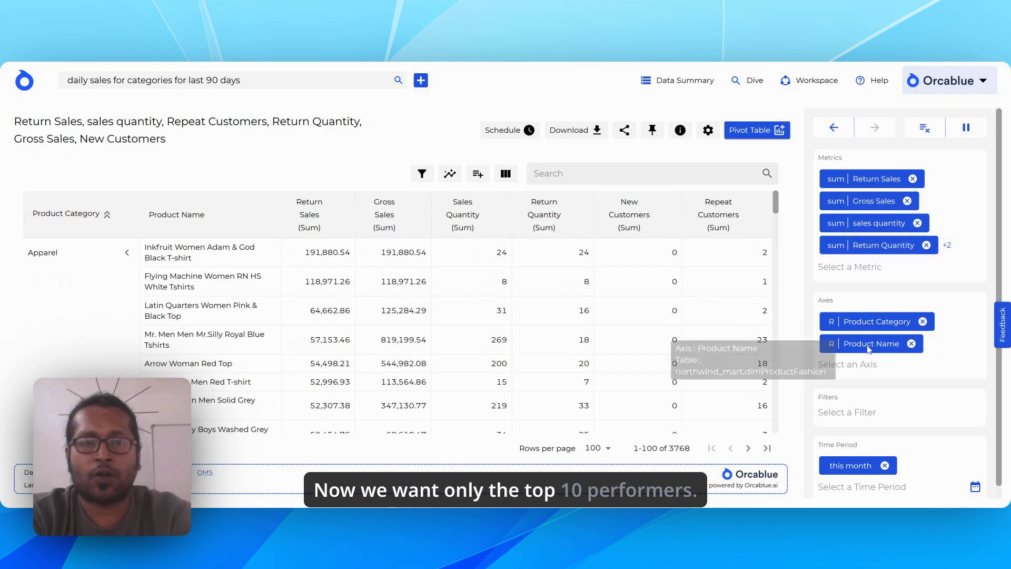
# Apply a Top 10 filter to the Product Name axis, based on the sales quantity metric.
pyautogui.click(870, 348)
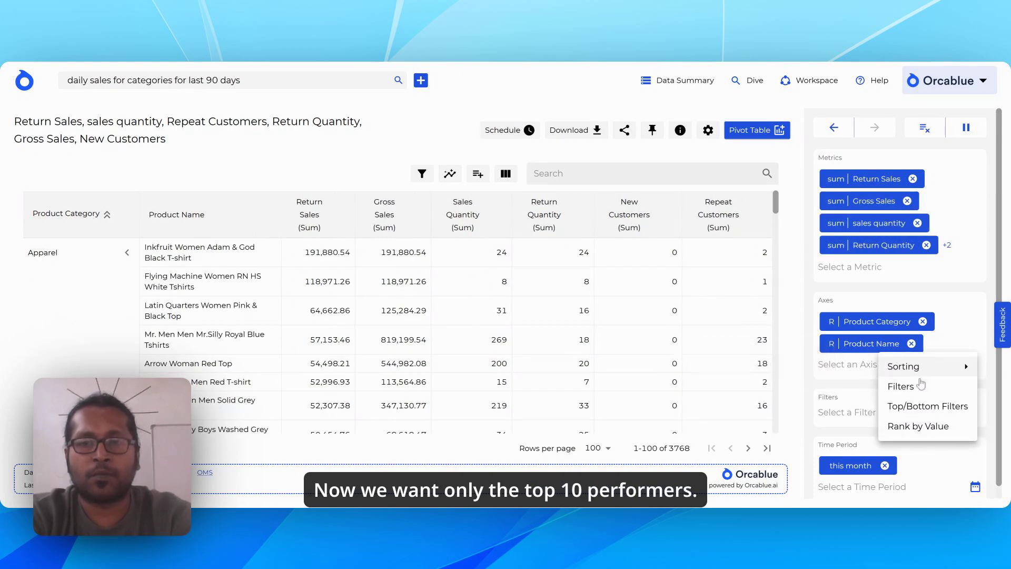
pyautogui.click(919, 406)
pyautogui.click(565, 306)
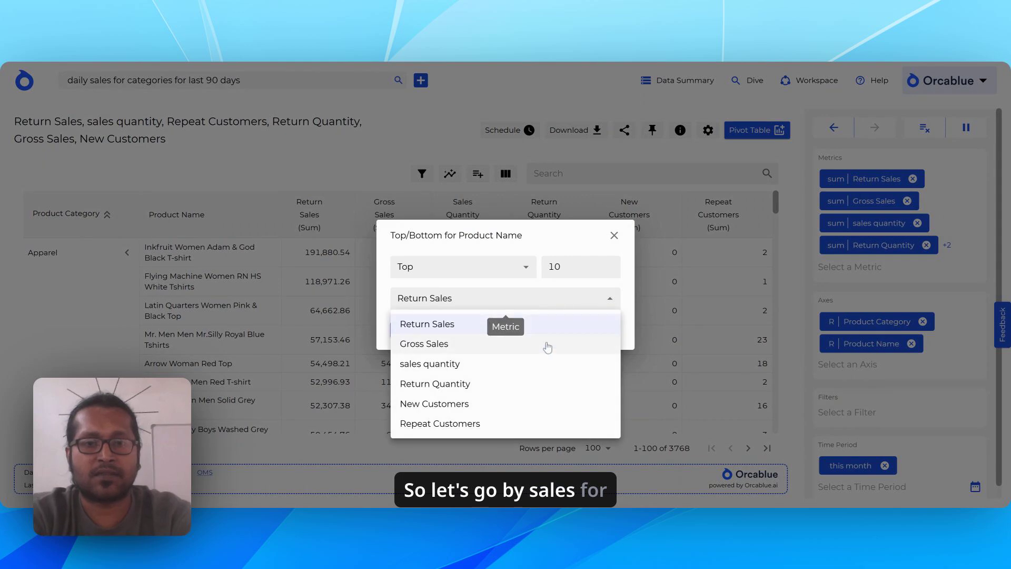
pyautogui.click(524, 363)
pyautogui.click(402, 329)
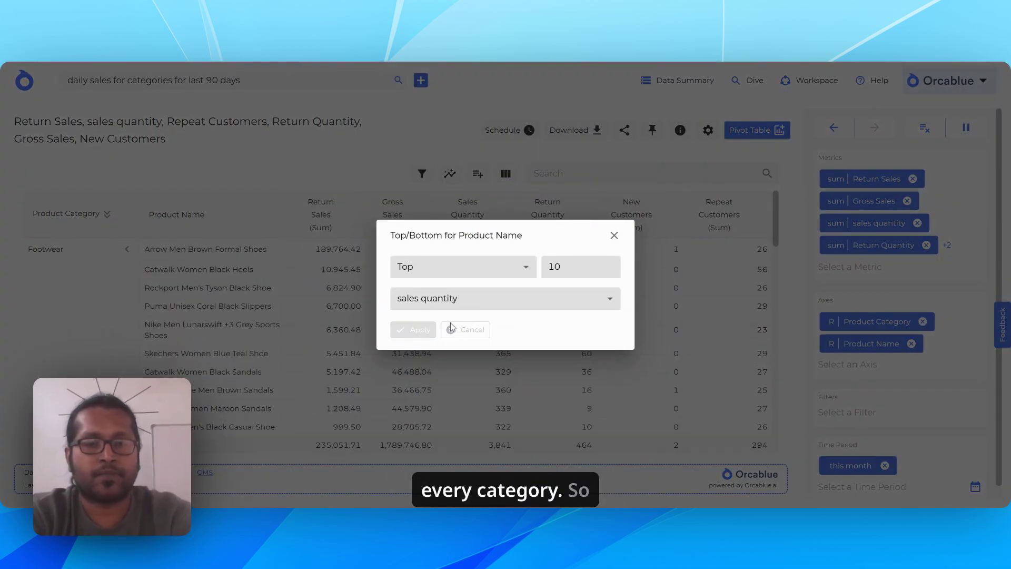
# Open the table's heat map settings and deselect all six metrics.
pyautogui.scroll(-15, 451, 324)
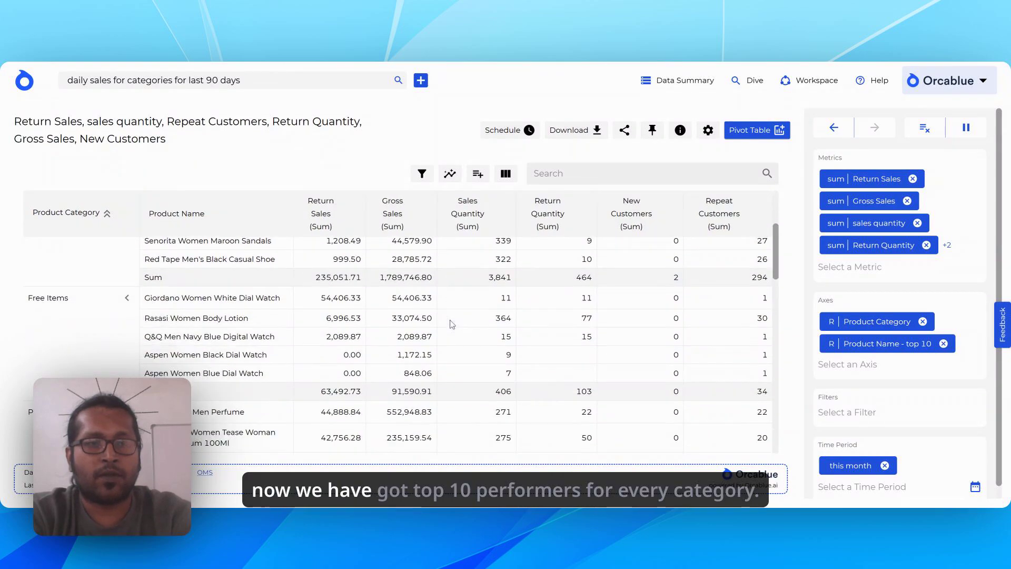
pyautogui.scroll(10, 452, 324)
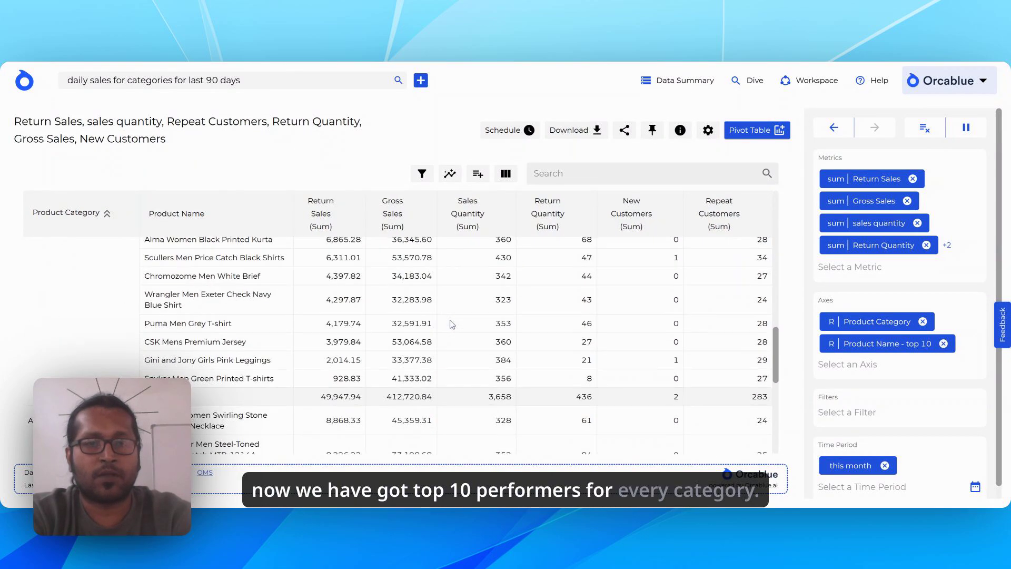
pyautogui.click(449, 173)
pyautogui.click(395, 252)
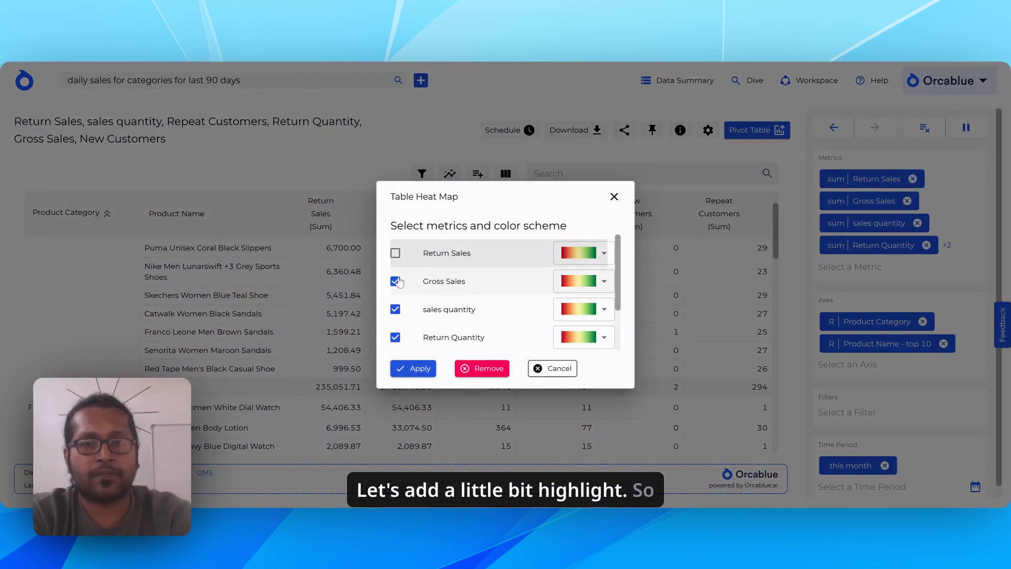
pyautogui.click(395, 281)
pyautogui.click(395, 309)
pyautogui.click(395, 337)
pyautogui.scroll(-3, 396, 337)
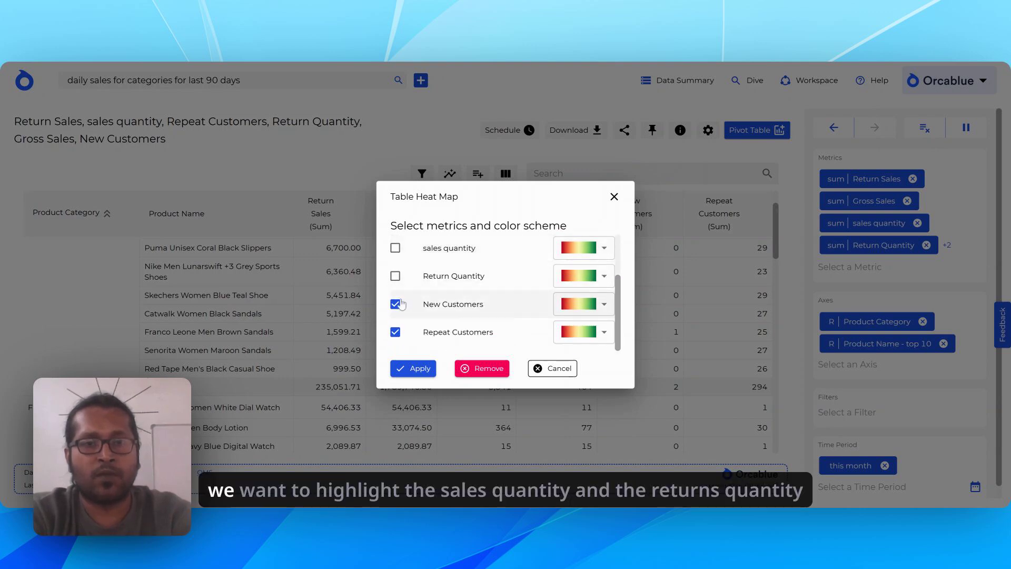
pyautogui.click(395, 304)
pyautogui.click(395, 332)
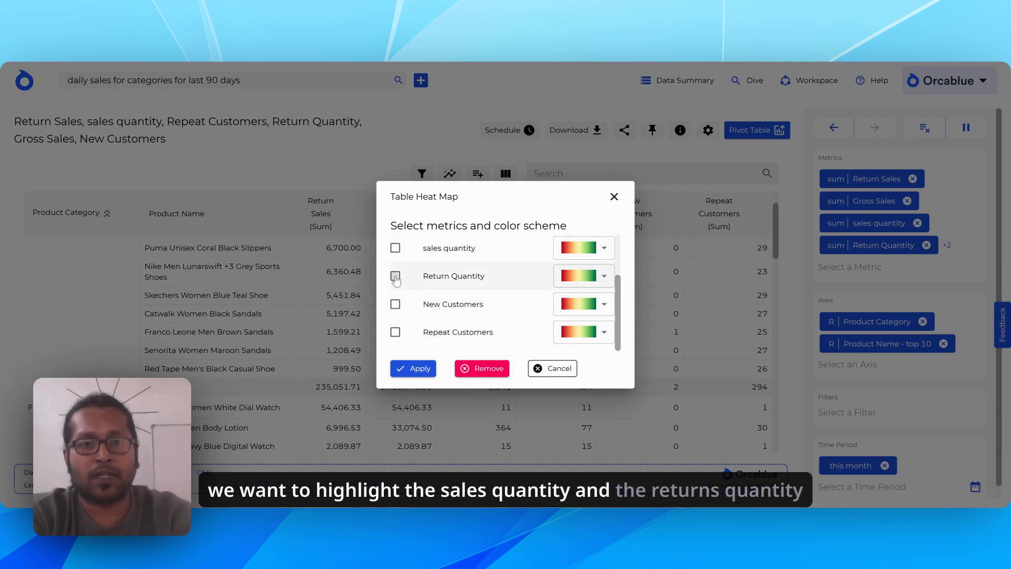
# Apply the heat map to sales quantity in shades of green and to Return Quantity in shades of red.
pyautogui.click(395, 276)
pyautogui.click(395, 249)
pyautogui.click(604, 248)
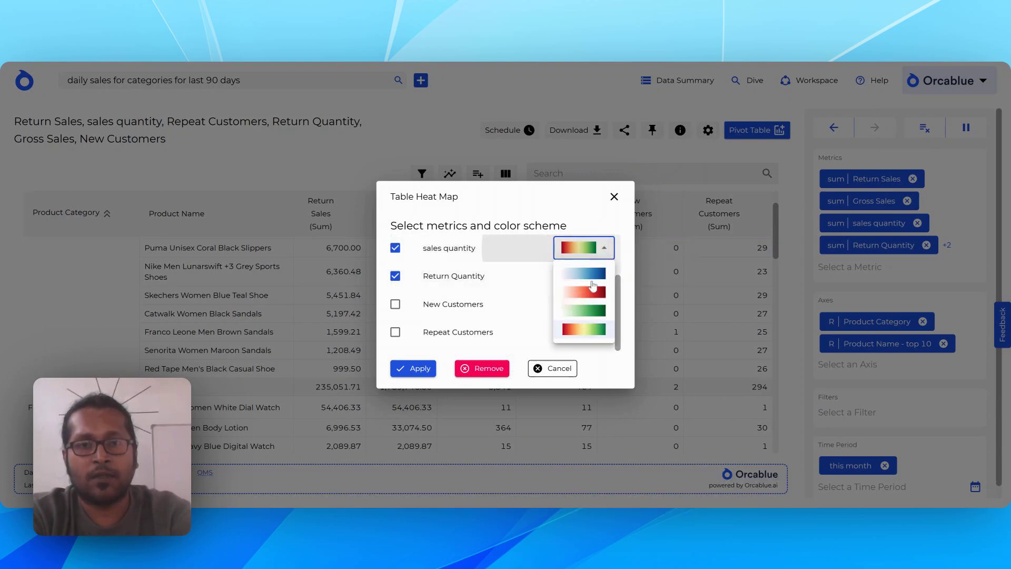
pyautogui.click(579, 298)
pyautogui.click(604, 276)
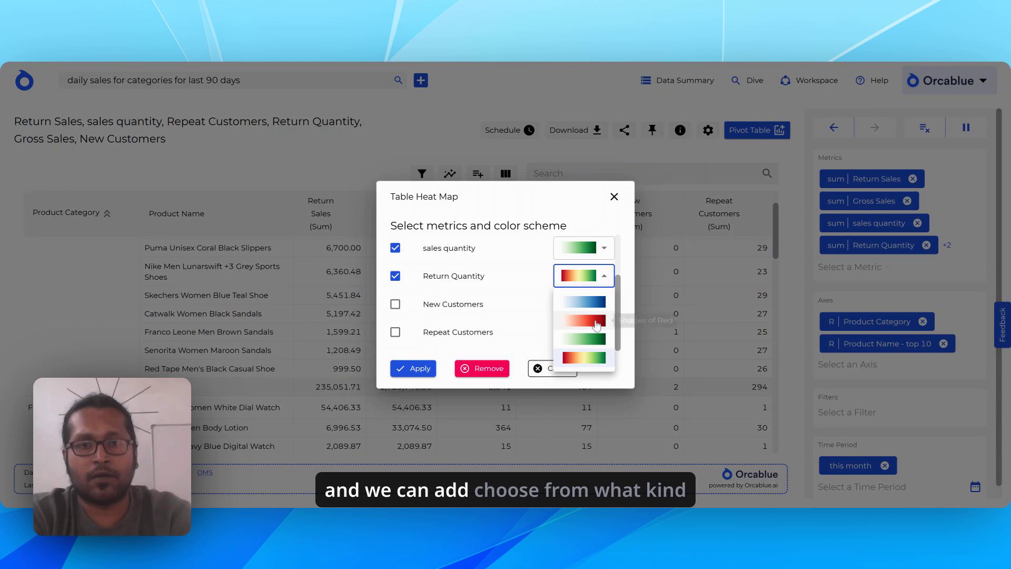
pyautogui.click(579, 350)
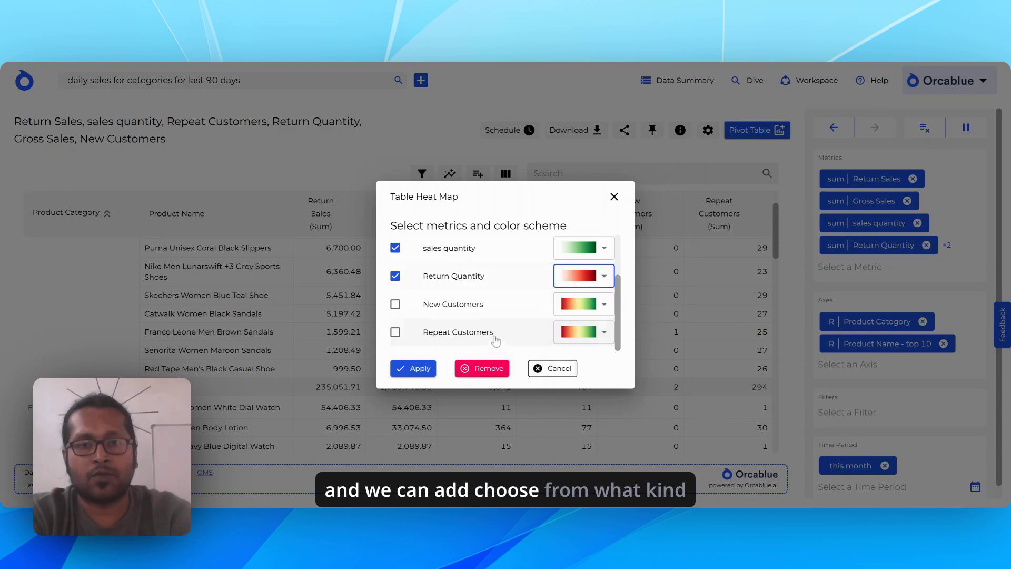
pyautogui.click(413, 369)
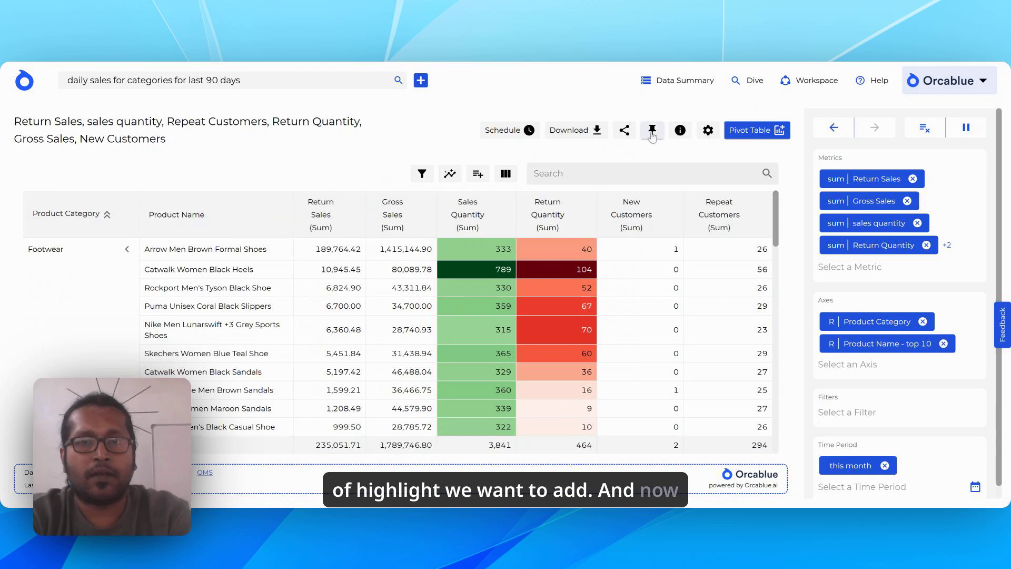
# Start pinning the table for a dashboard and title it "Top 10 performers".
pyautogui.click(652, 131)
pyautogui.click(447, 311)
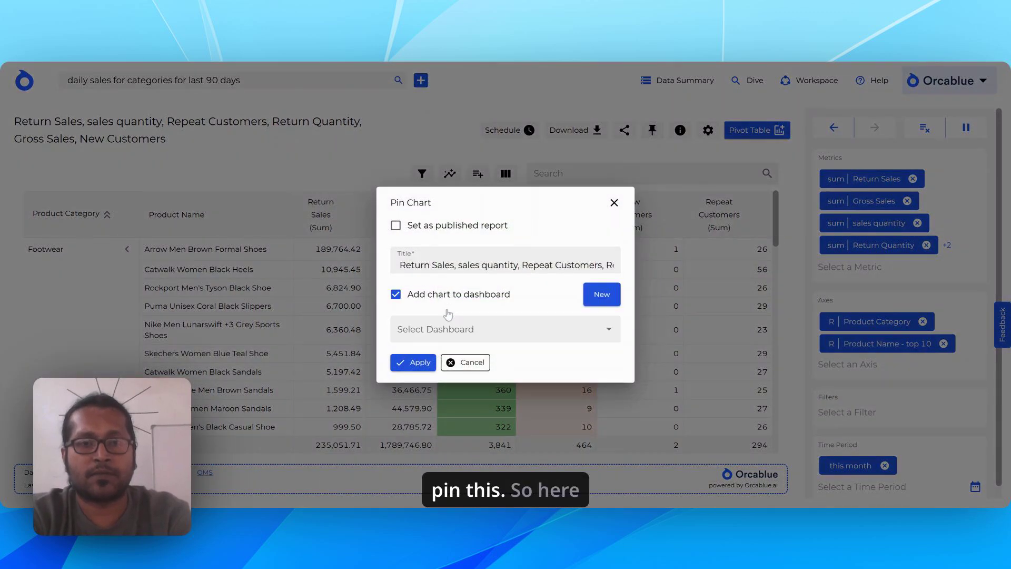
pyautogui.hotkey('ctrl', 'a')
pyautogui.write('To')
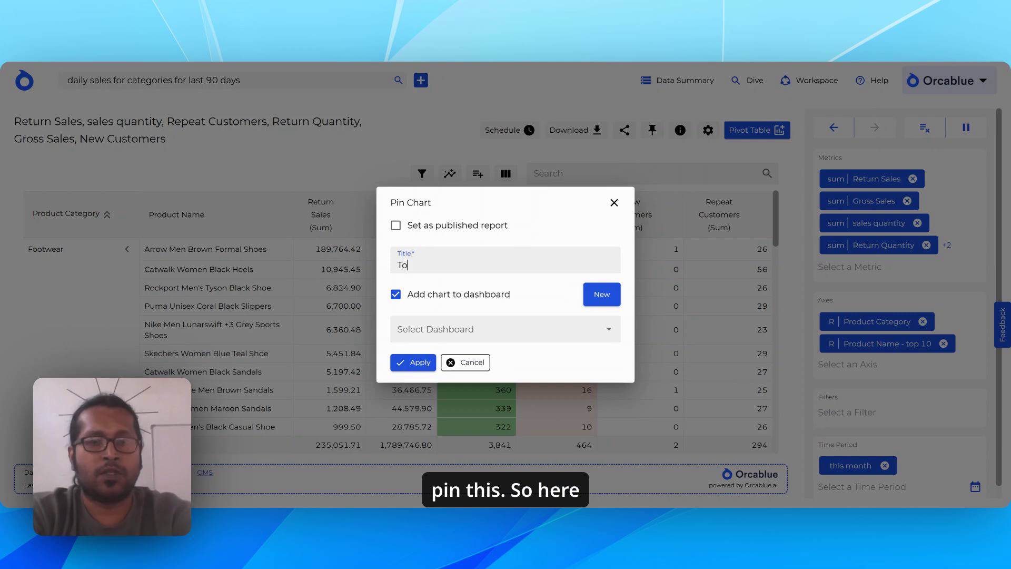
pyautogui.write('p 10')
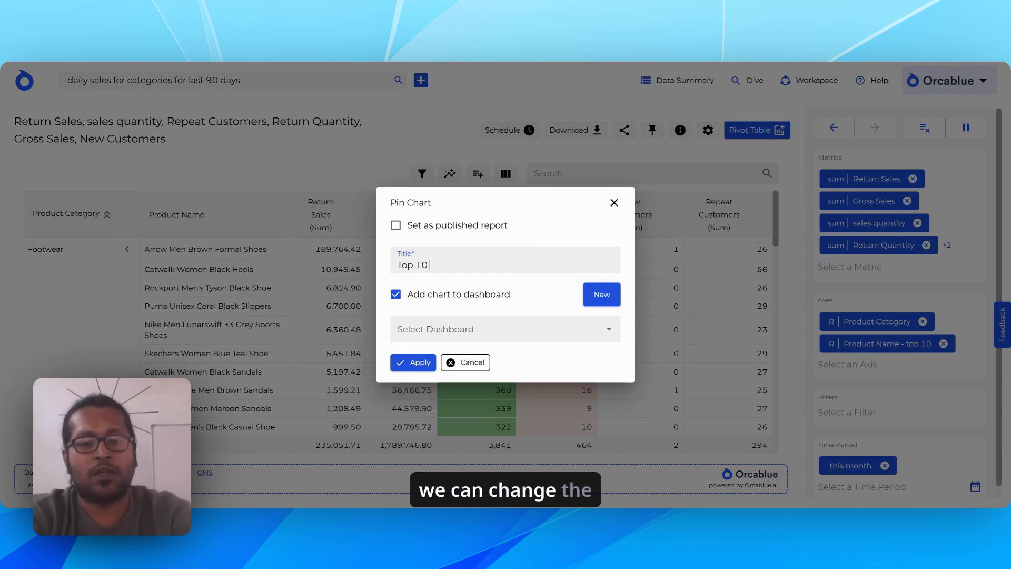
pyautogui.write(' perfor')
pyautogui.press('BackSpace')
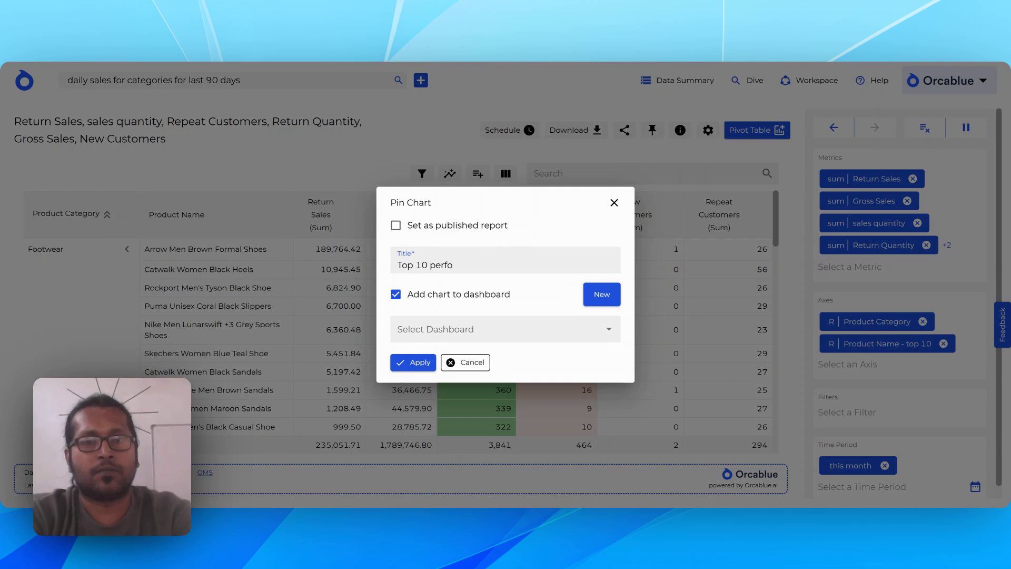
# Select the existing Product analysis dashboard as the destination and pin the Top 10 performers table.
pyautogui.click(603, 295)
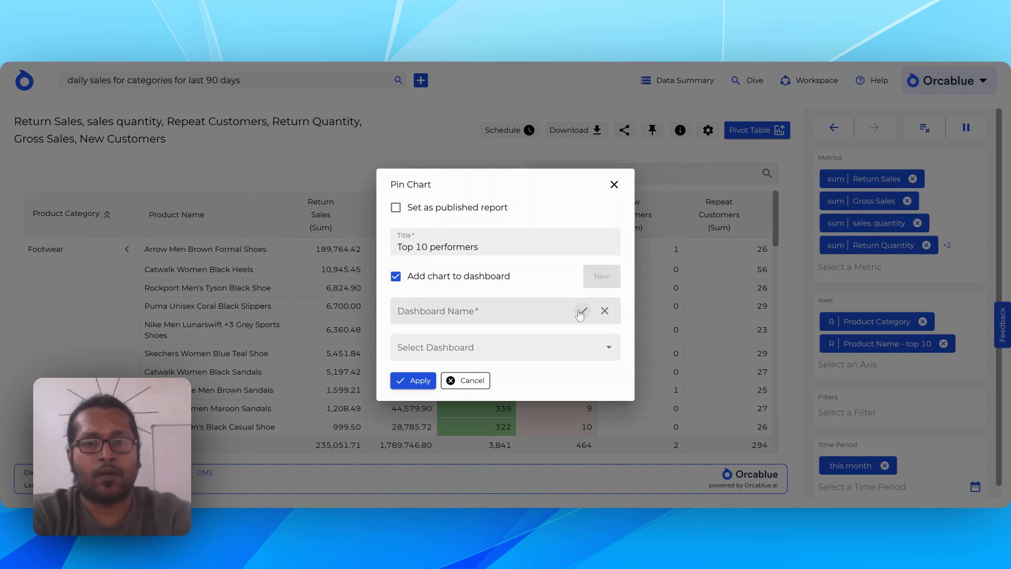
pyautogui.click(605, 311)
pyautogui.click(578, 327)
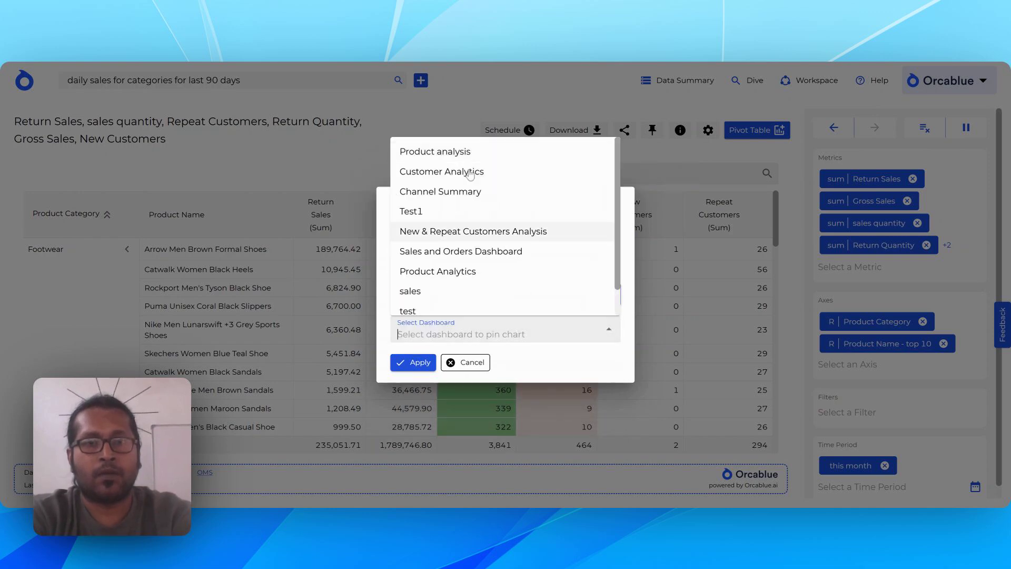
pyautogui.click(463, 150)
pyautogui.click(416, 363)
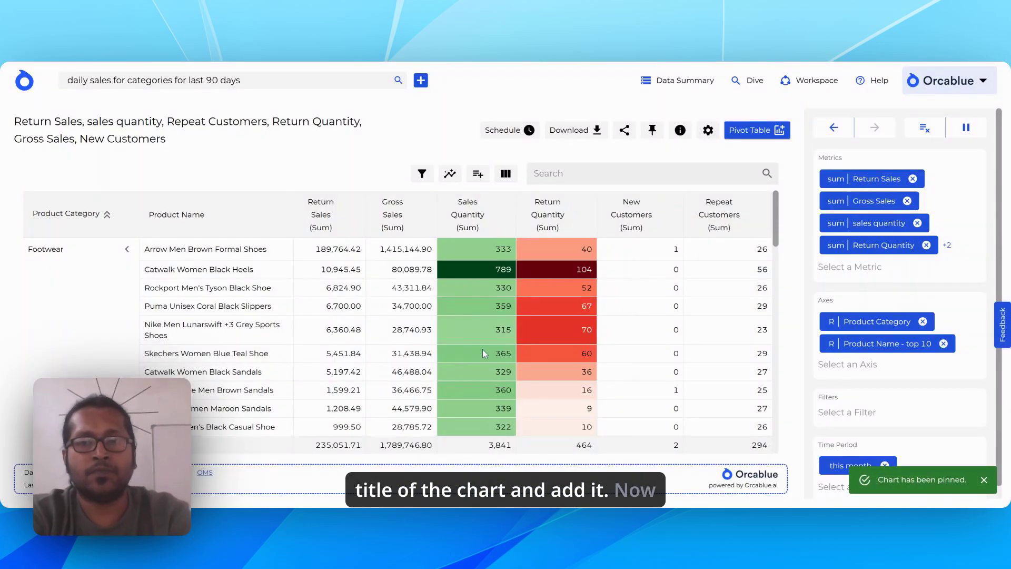
# Change the Product Name filter to Bottom 10 based on the sales quantity metric.
pyautogui.click(845, 348)
pyautogui.click(895, 400)
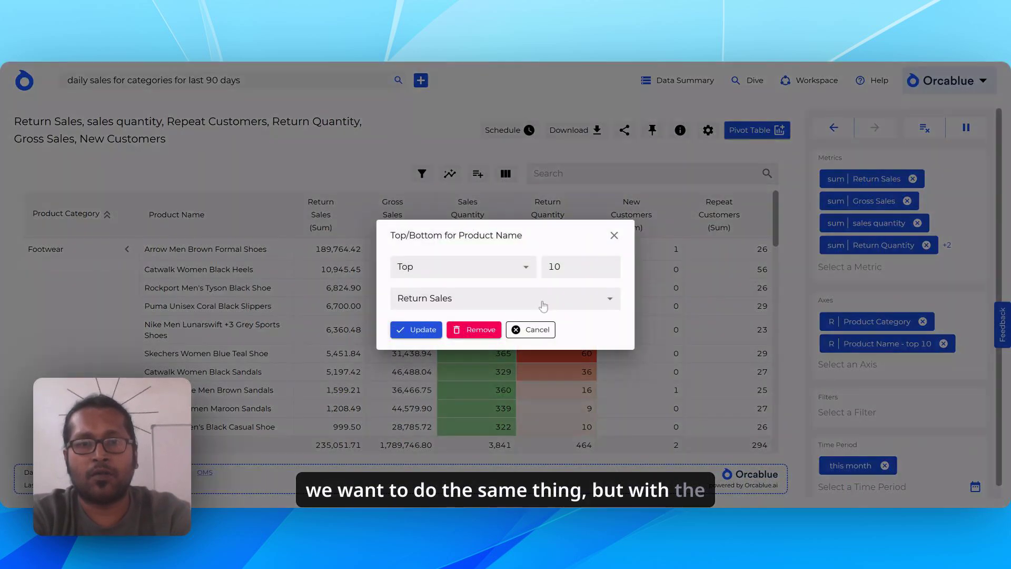
pyautogui.click(484, 271)
pyautogui.click(509, 311)
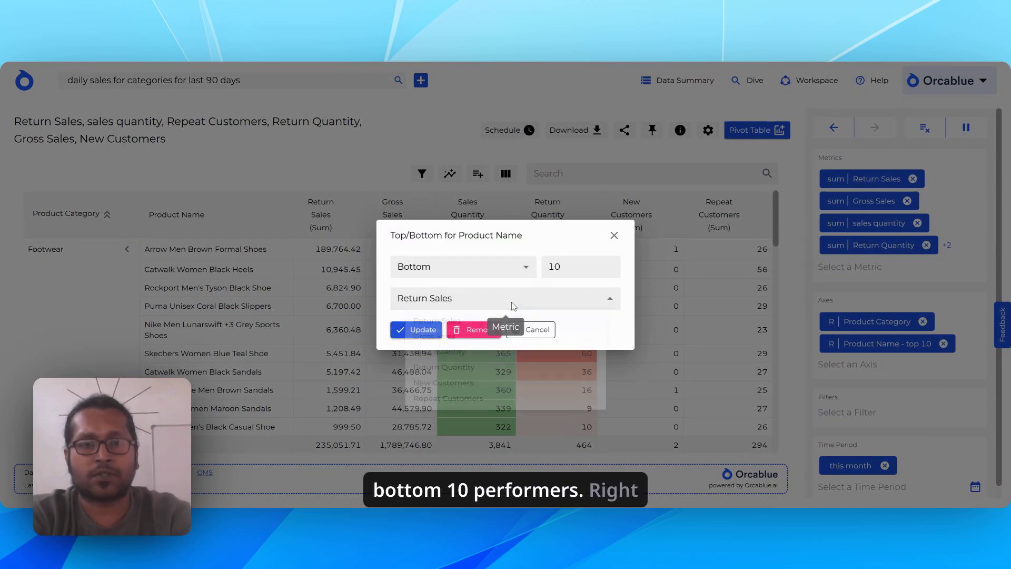
pyautogui.click(512, 302)
pyautogui.click(449, 364)
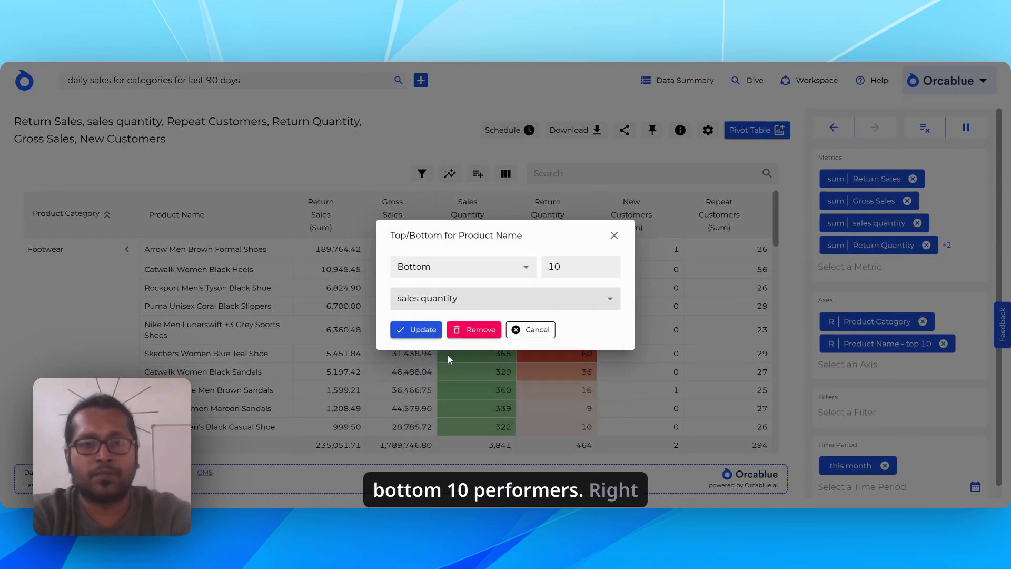
pyautogui.click(422, 332)
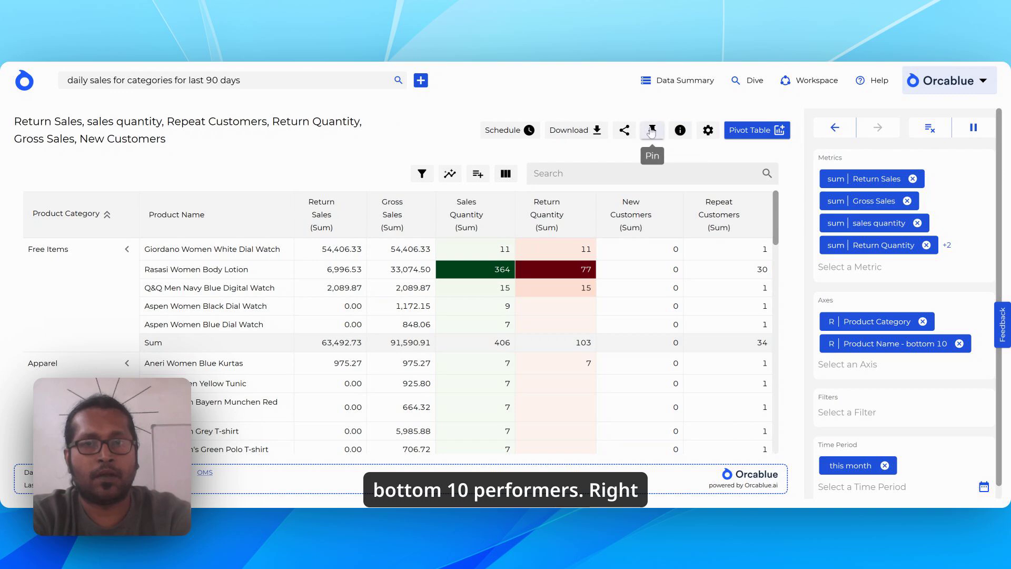
# Start pinning the filtered table and title it "Bottom 10 performers".
pyautogui.click(652, 129)
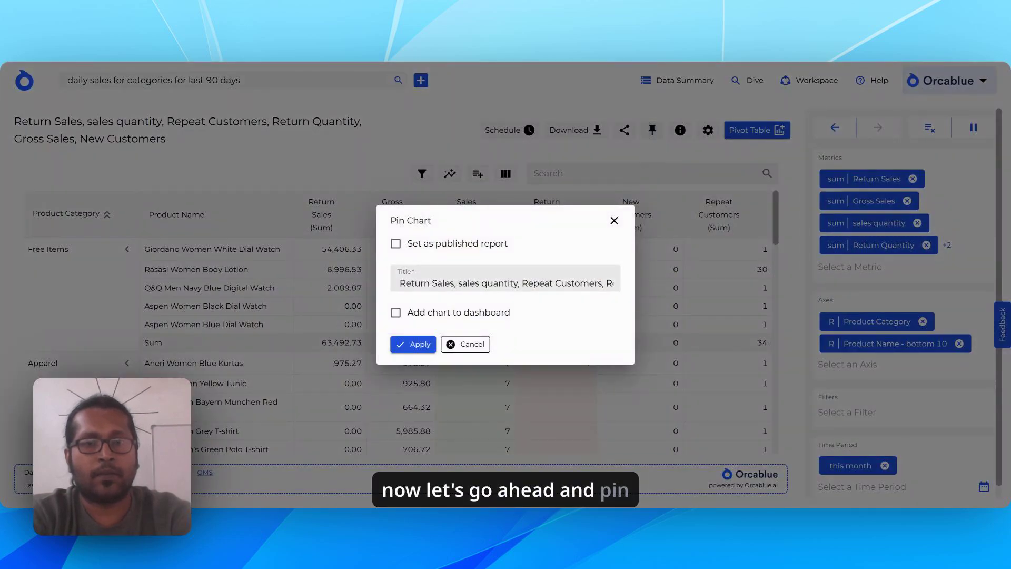
pyautogui.press('Tab')
pyautogui.write('B')
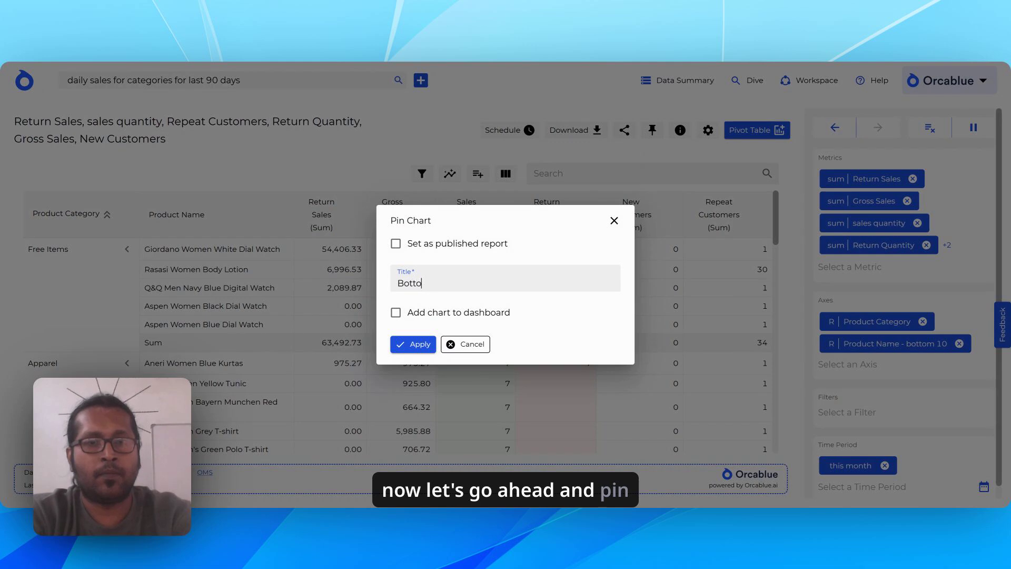
pyautogui.write('ottom 10 perform')
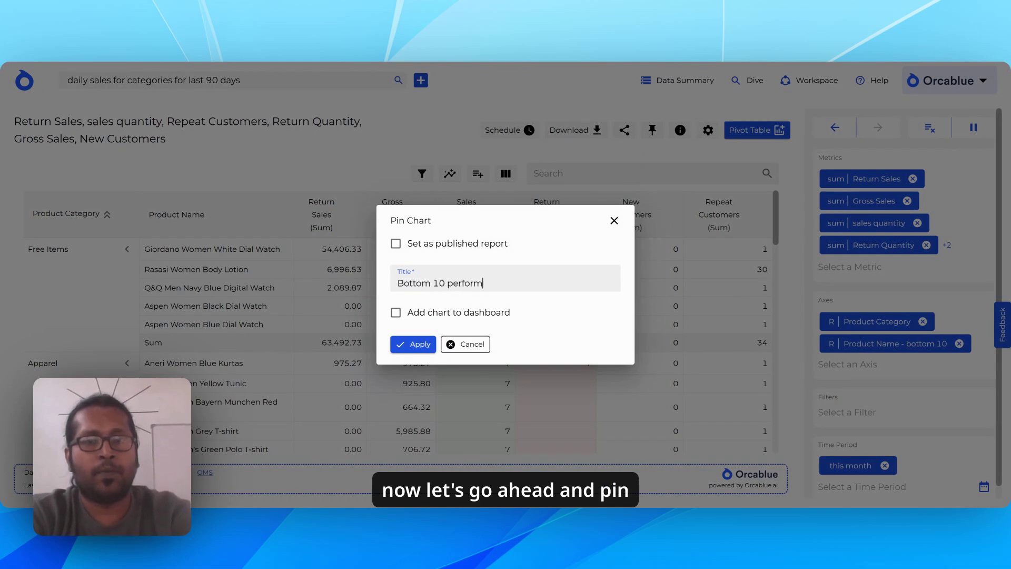
pyautogui.write('ers')
# Add the Bottom 10 performers table to the Product analysis dashboard and pin it.
pyautogui.click(456, 316)
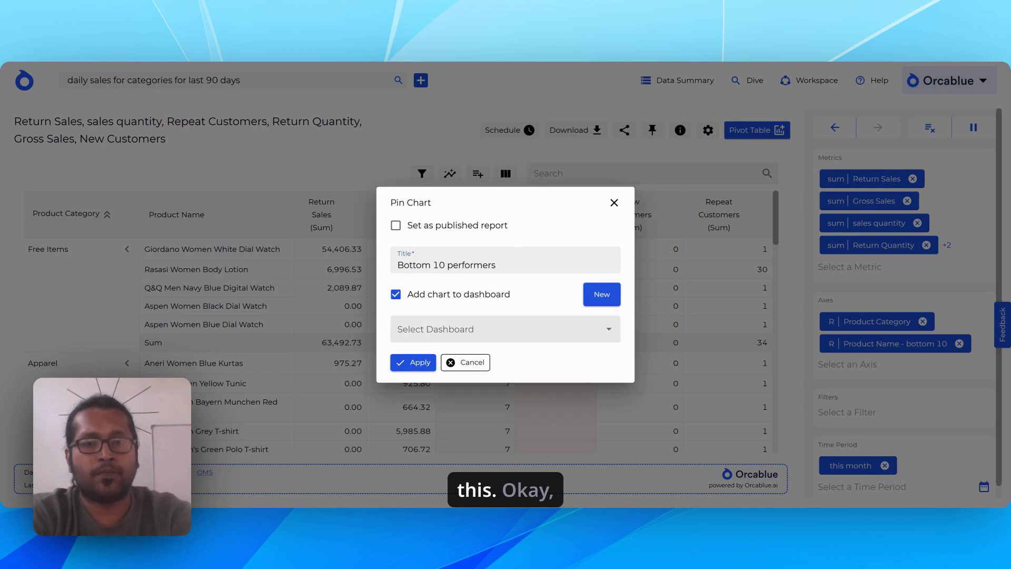
pyautogui.click(474, 329)
pyautogui.click(436, 151)
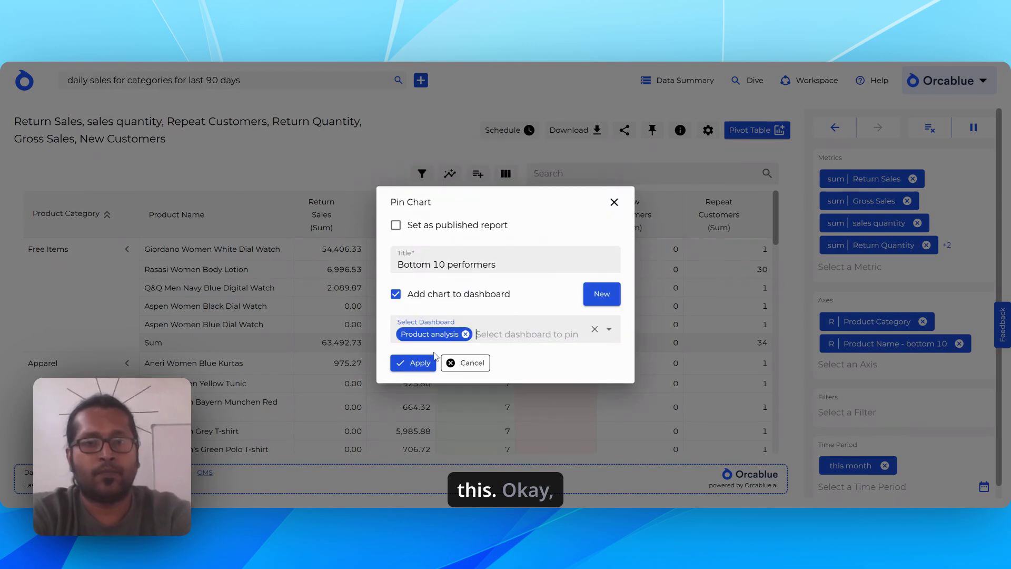
pyautogui.click(422, 368)
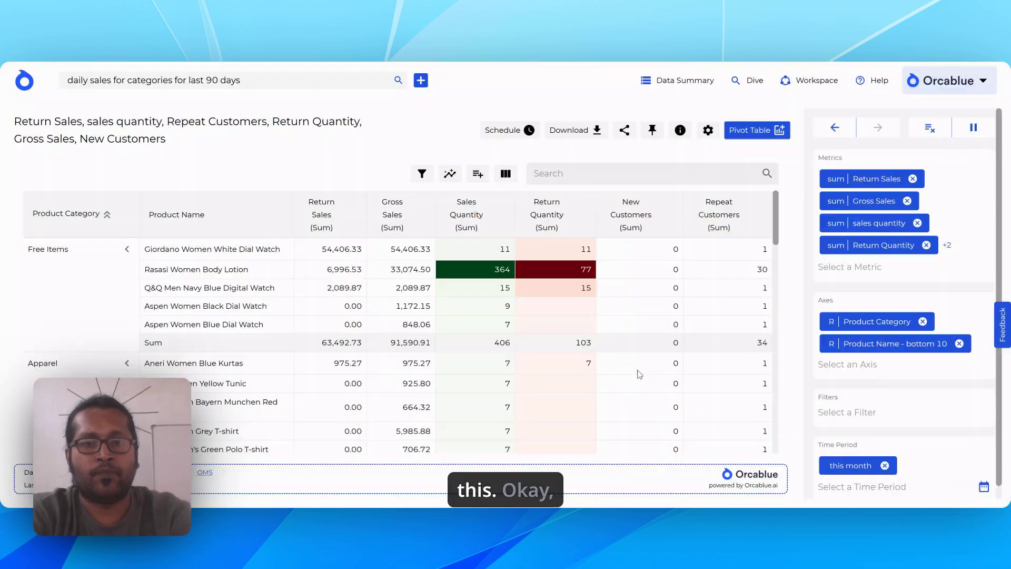
pyautogui.click(654, 131)
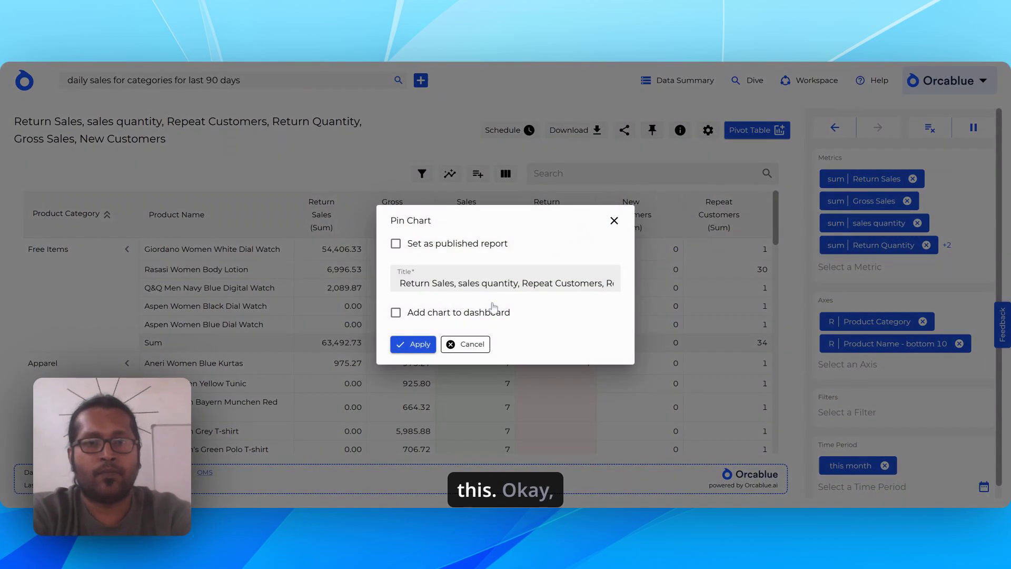
pyautogui.click(473, 341)
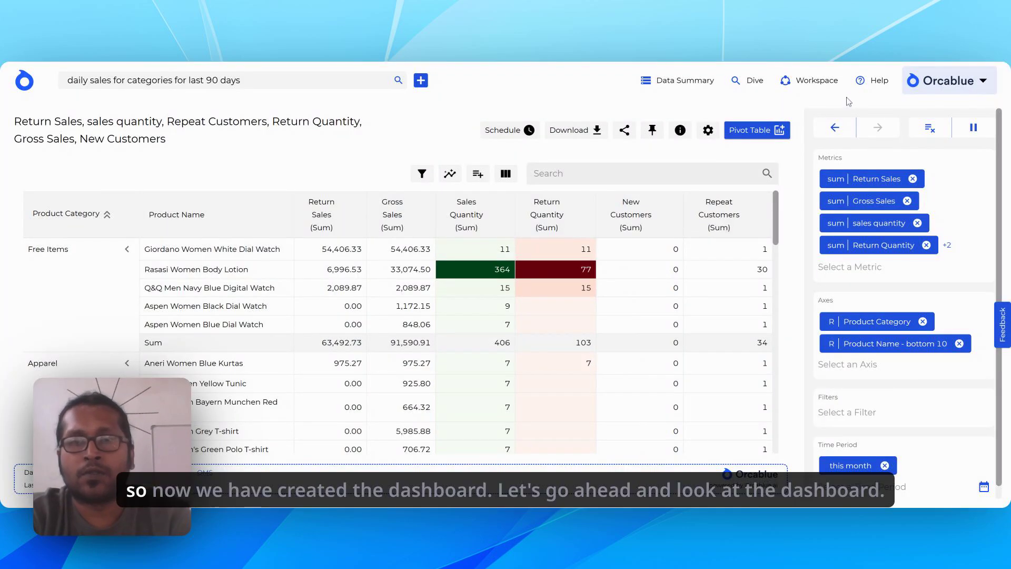
# Open the Product analysis dashboard from the workspace and review its pinned charts.
pyautogui.click(822, 79)
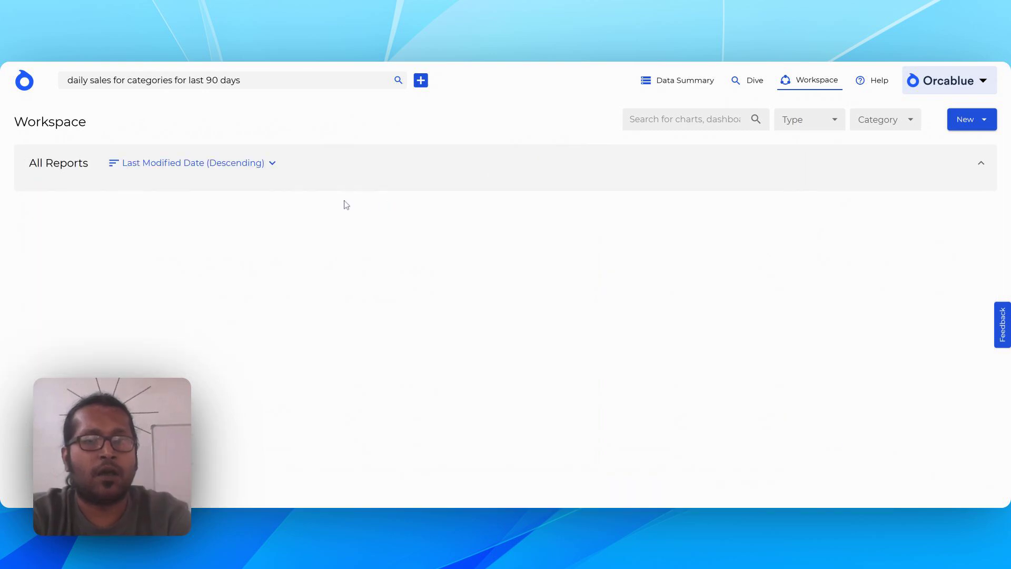
pyautogui.click(271, 201)
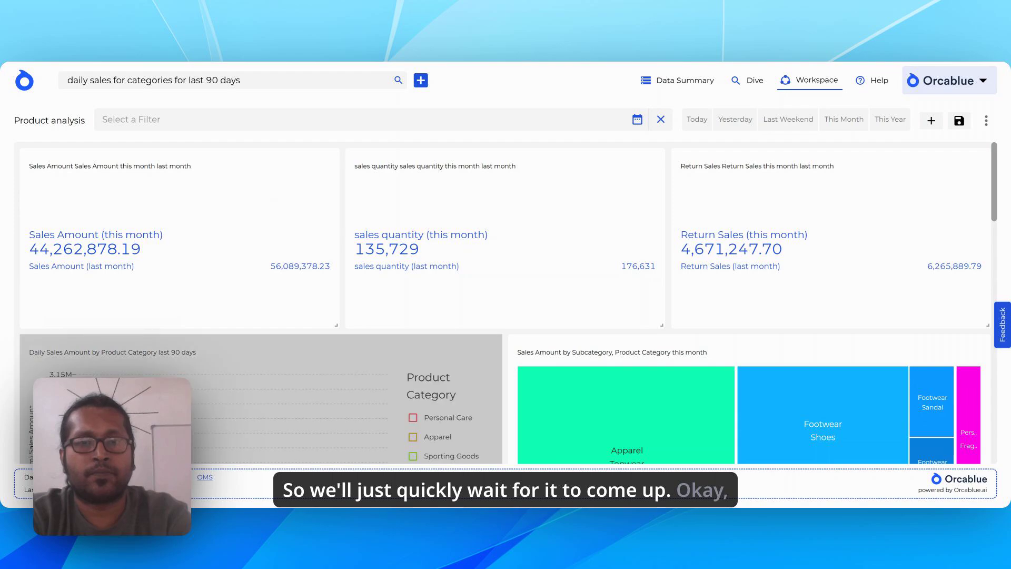
pyautogui.scroll(-3, 272, 194)
pyautogui.scroll(-12, 271, 194)
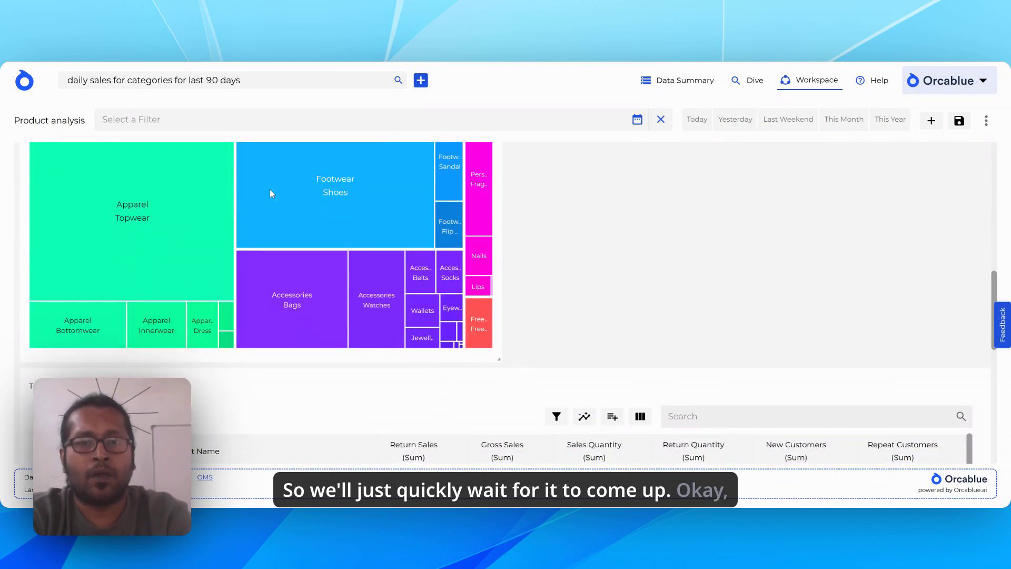
pyautogui.scroll(15, 272, 194)
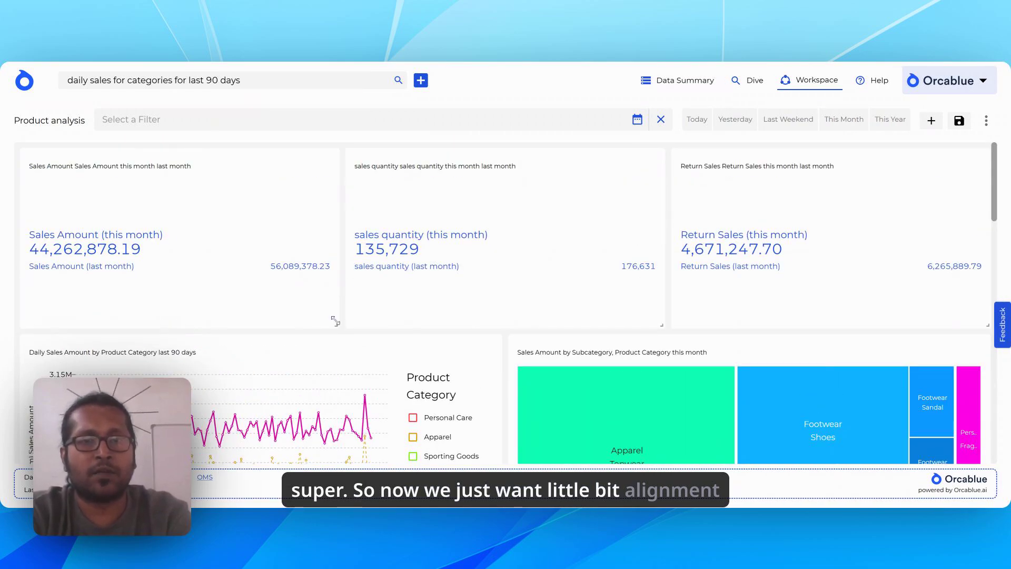
# Reduce the height of the Sales Amount, sales quantity and Return Sales KPI cards to one matching compact size.
pyautogui.moveTo(336, 320); pyautogui.dragTo(347, 266)
pyautogui.moveTo(663, 324); pyautogui.dragTo(661, 235)
pyautogui.moveTo(988, 321); pyautogui.dragTo(987, 235)
# Widen the Daily Sales Amount by Product Category chart to the full dashboard width and make it taller.
pyautogui.scroll(-2, 462, 329)
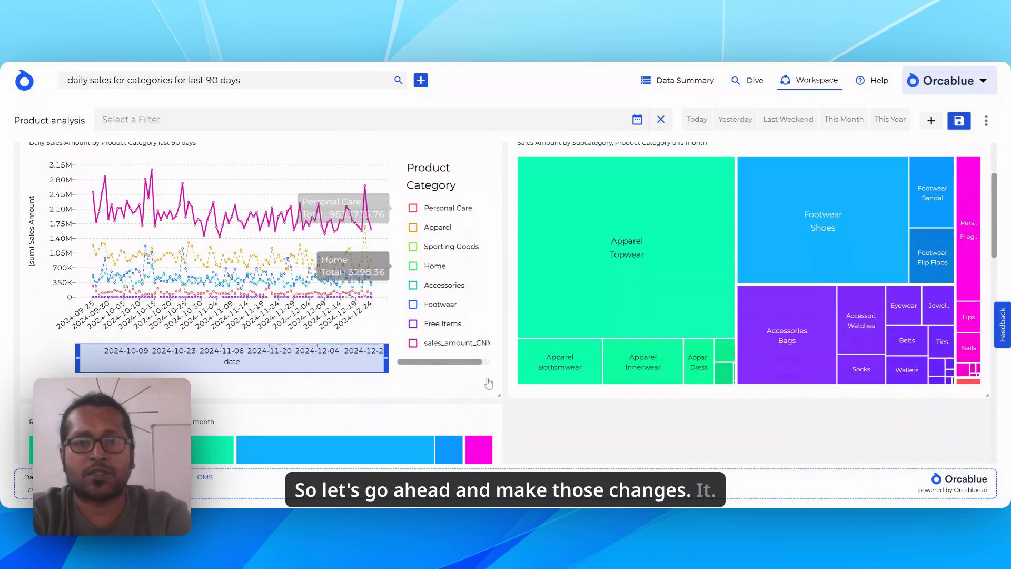
pyautogui.moveTo(498, 391); pyautogui.dragTo(766, 390)
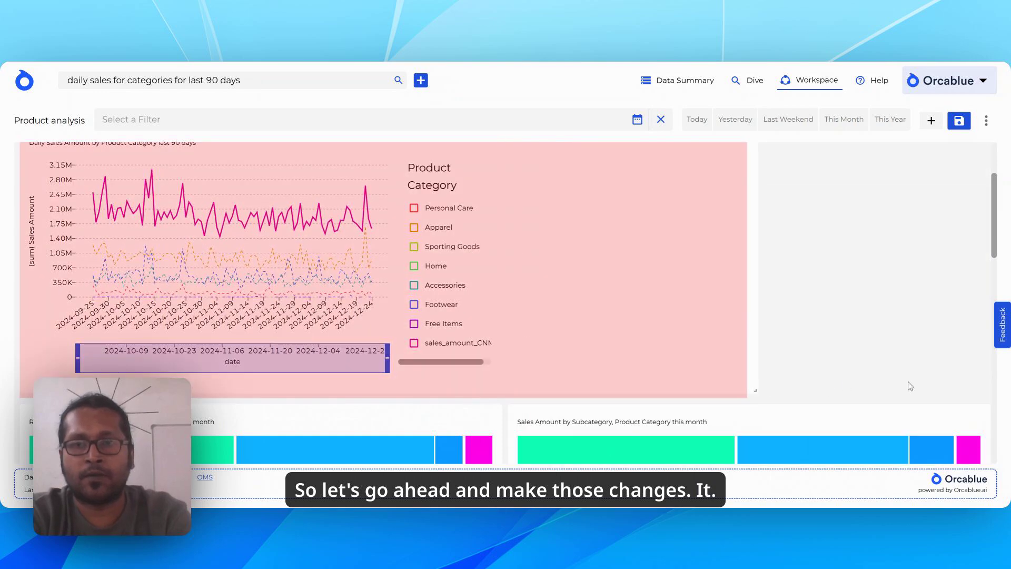
pyautogui.moveTo(911, 386); pyautogui.dragTo(988, 458)
# Increase the height of the two side-by-side subcategory tree maps so that they match.
pyautogui.scroll(-6, 944, 406)
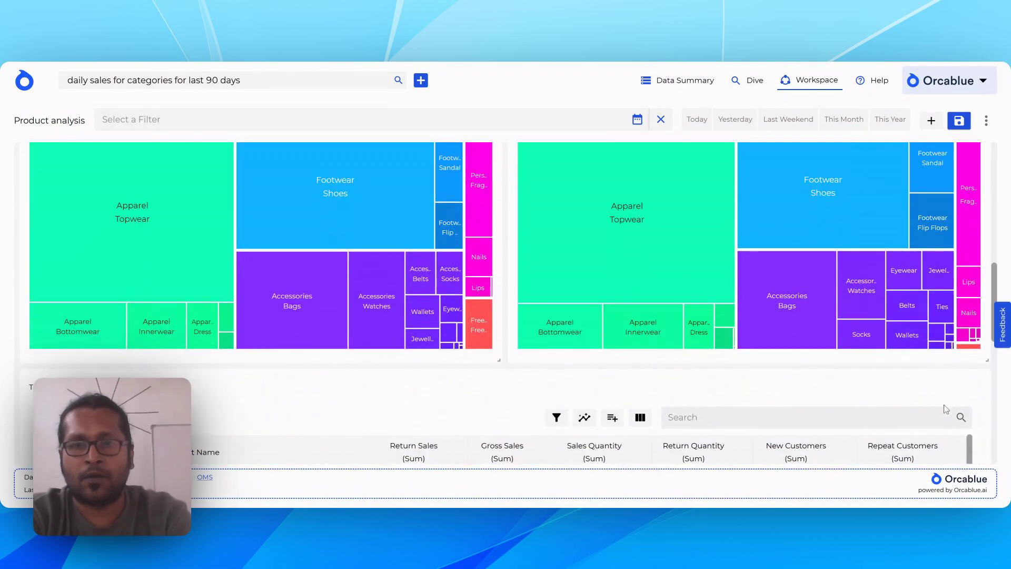
pyautogui.moveTo(987, 362); pyautogui.dragTo(988, 455)
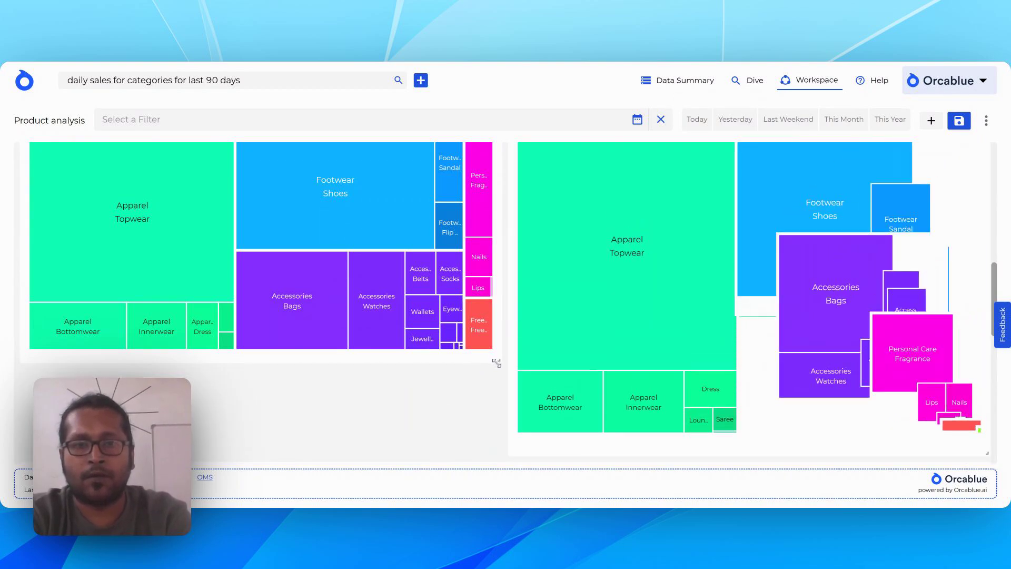
pyautogui.moveTo(498, 361); pyautogui.dragTo(498, 451)
# Extend the Top 10 performers table downward so that it shows more product rows.
pyautogui.scroll(-8, 632, 390)
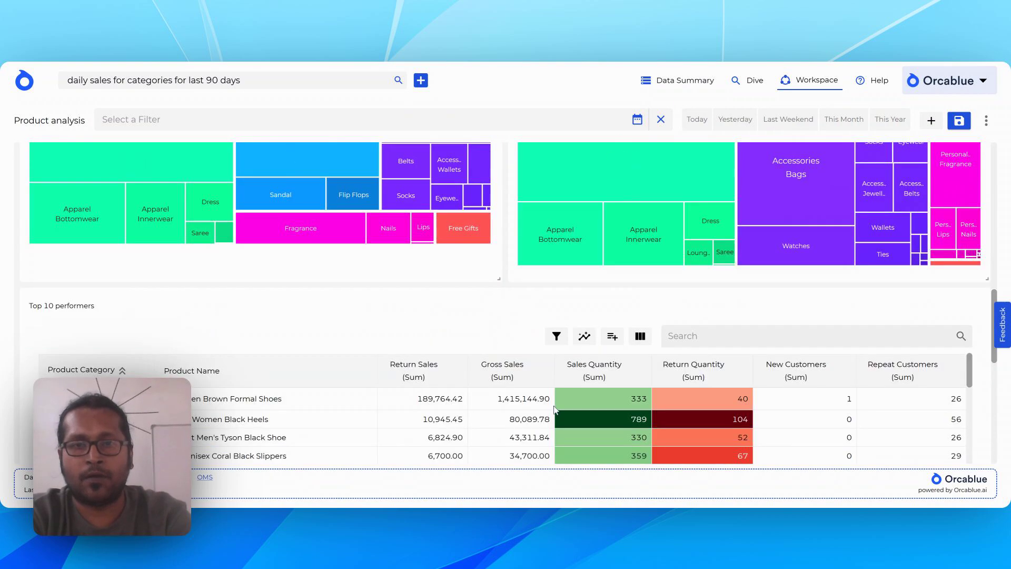
pyautogui.scroll(-6, 726, 373)
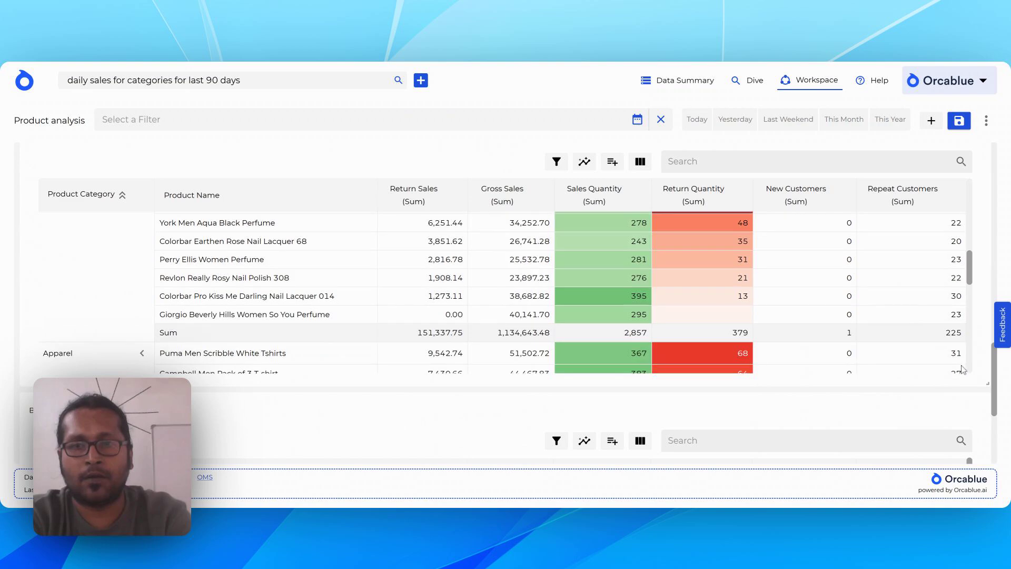
pyautogui.moveTo(988, 385); pyautogui.dragTo(986, 459)
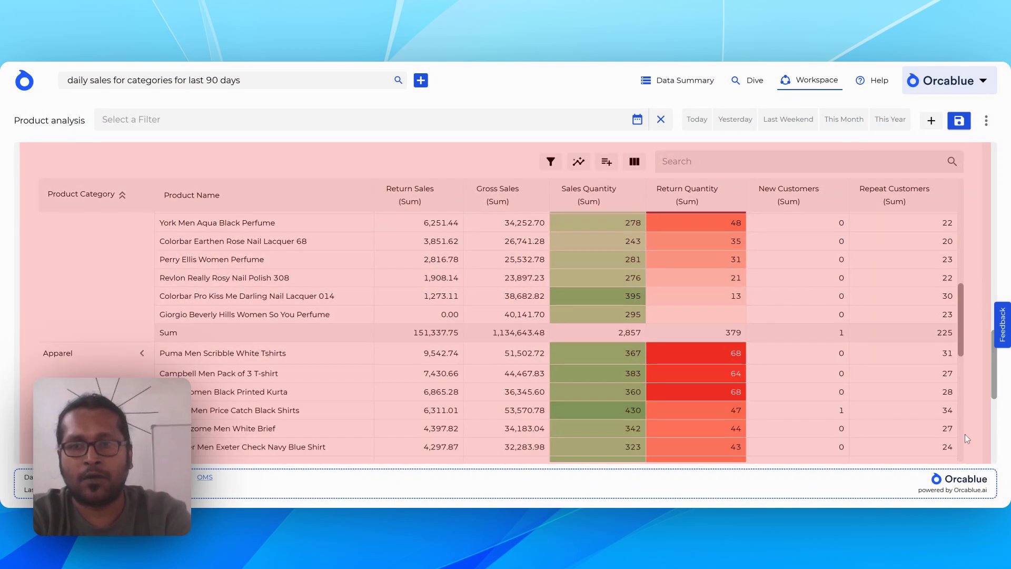
pyautogui.scroll(-5, 971, 431)
pyautogui.scroll(-10, 979, 436)
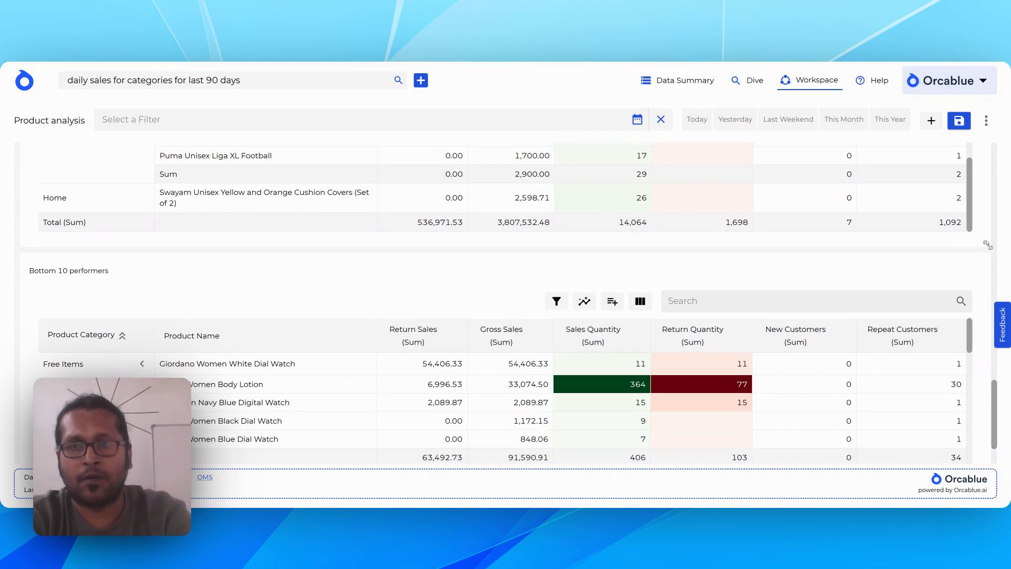
pyautogui.moveTo(988, 245); pyautogui.dragTo(986, 381)
# Extend the Bottom 10 performers table downward to show more rows, and save the changes to the existing dashboard.
pyautogui.scroll(-3, 987, 381)
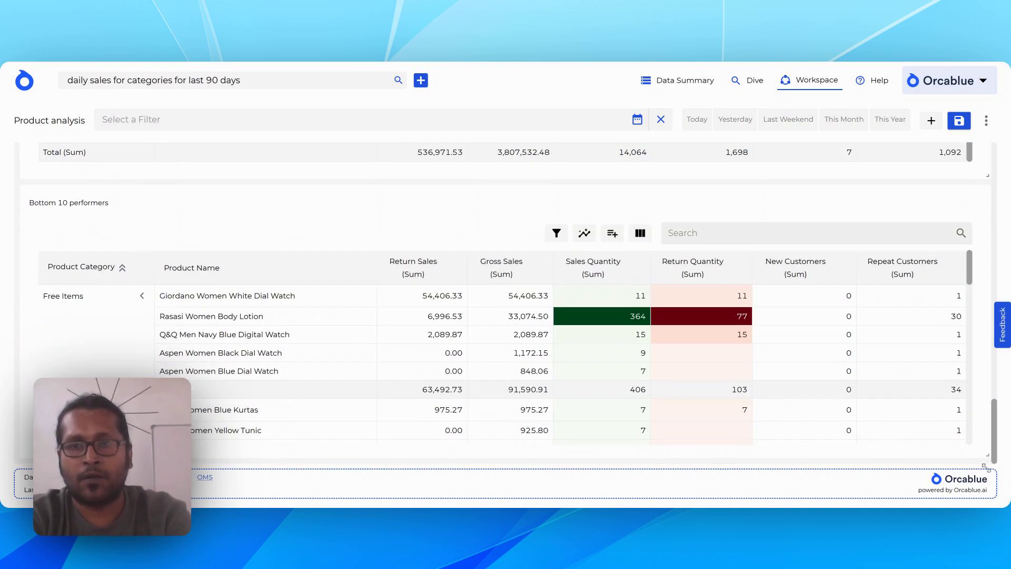
pyautogui.moveTo(985, 467); pyautogui.dragTo(986, 469)
pyautogui.moveTo(986, 527); pyautogui.dragTo(986, 548)
pyautogui.scroll(-8, 976, 459)
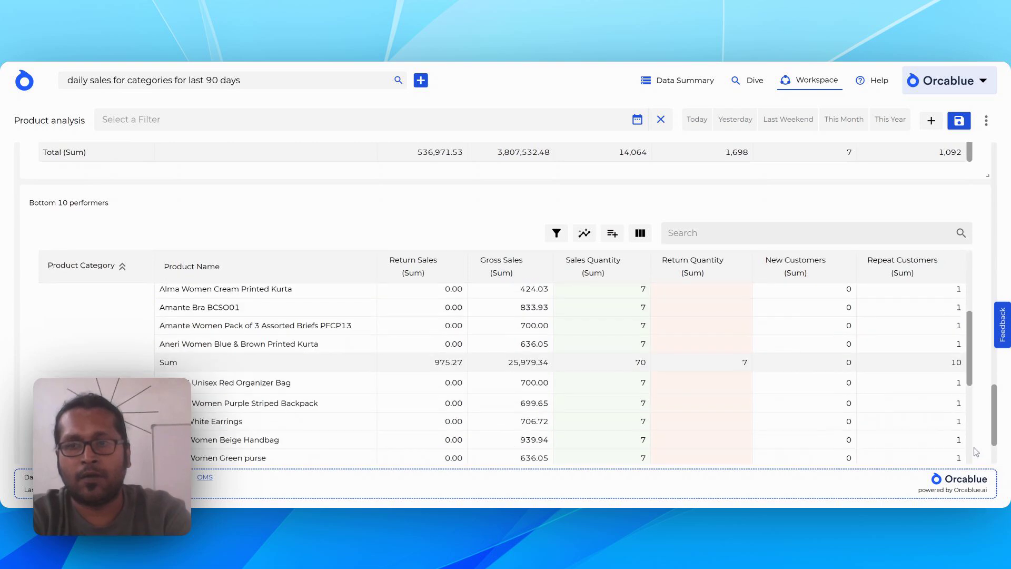
pyautogui.scroll(-2, 992, 455)
pyautogui.moveTo(989, 455); pyautogui.dragTo(988, 459)
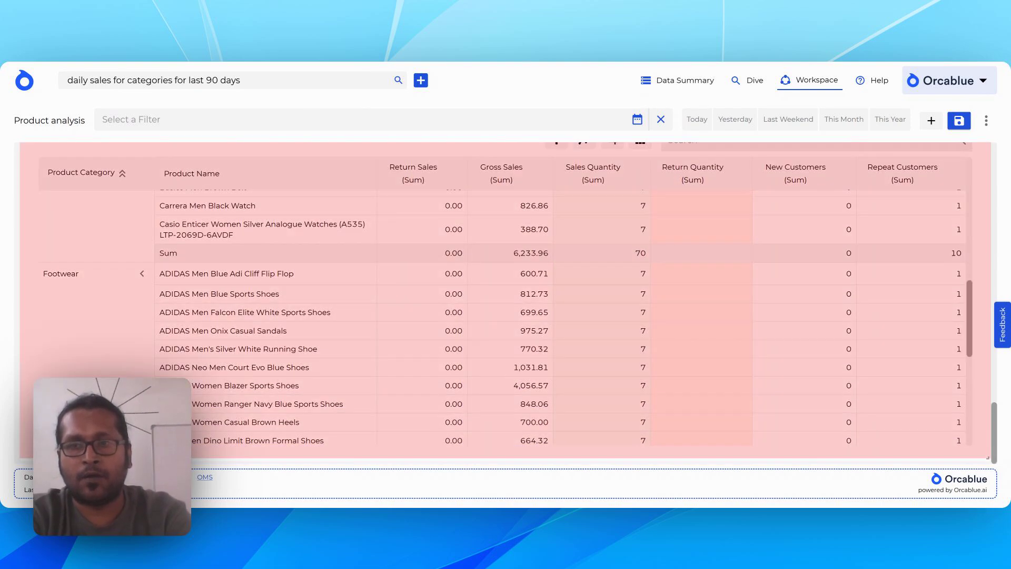
pyautogui.moveTo(958, 415); pyautogui.dragTo(957, 410)
pyautogui.scroll(-5, 957, 408)
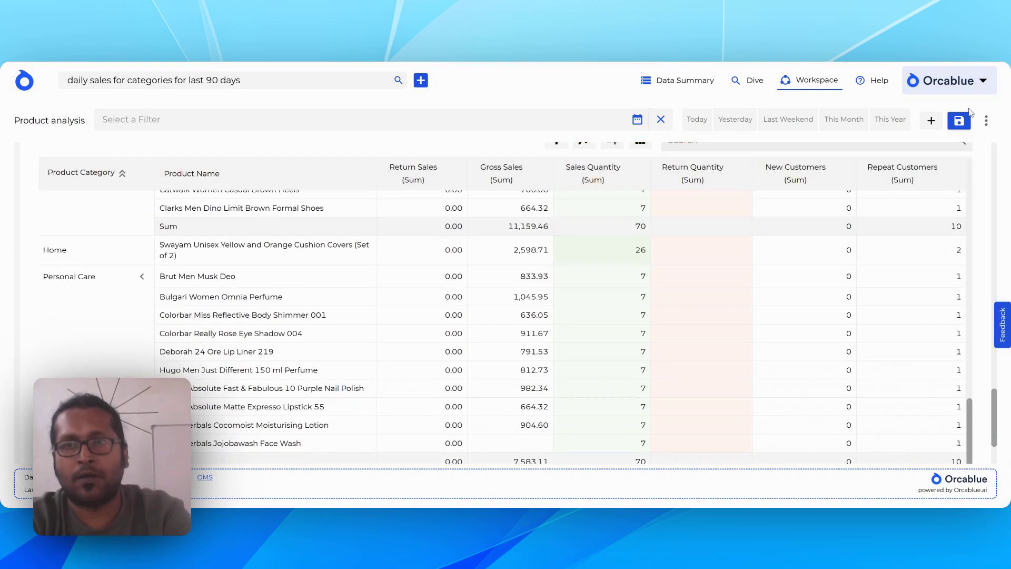
pyautogui.click(958, 125)
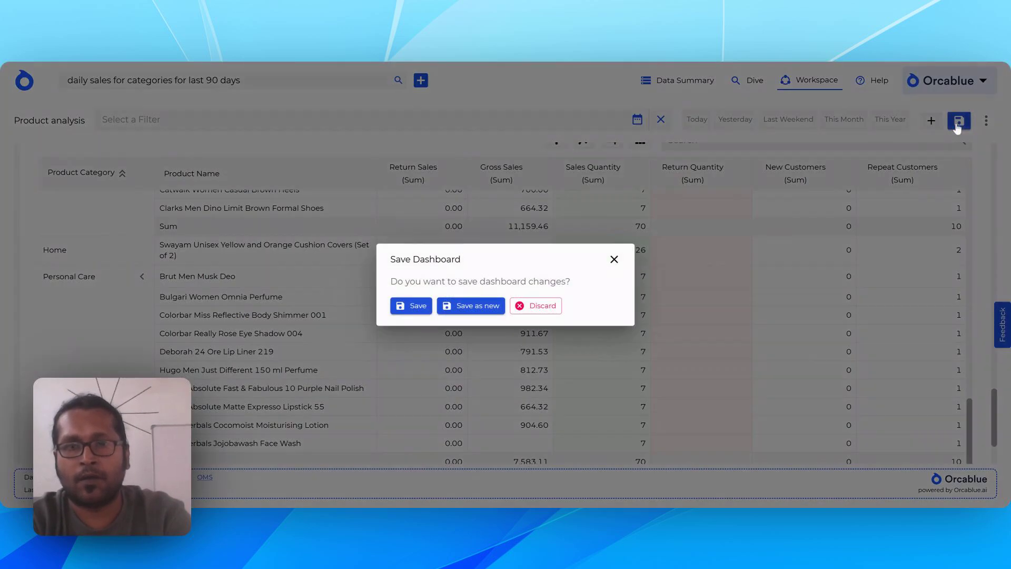
pyautogui.click(409, 306)
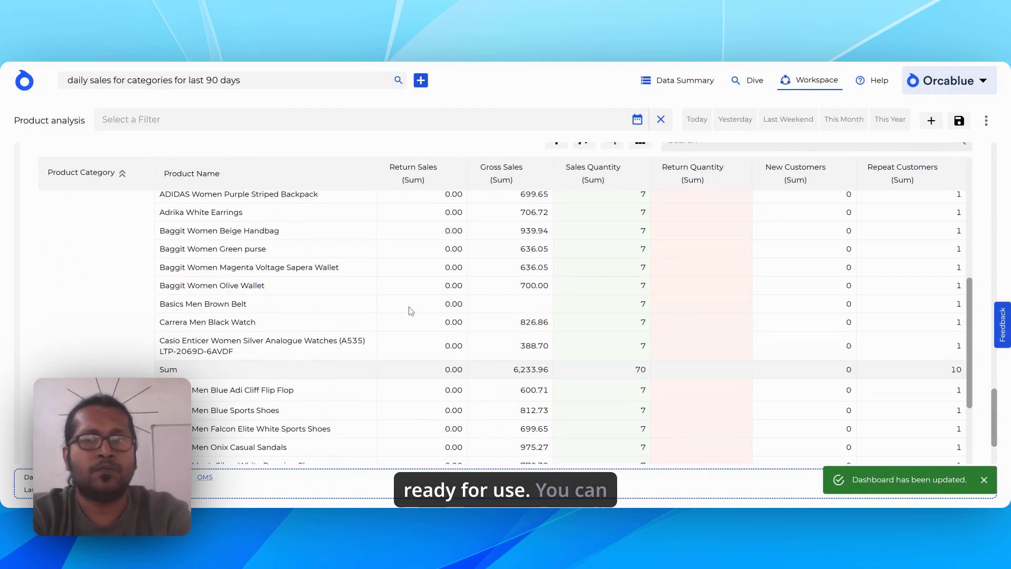
# Look over the saved dashboard from the tables up to the KPI cards and view its available filters.
pyautogui.scroll(15, 750, 287)
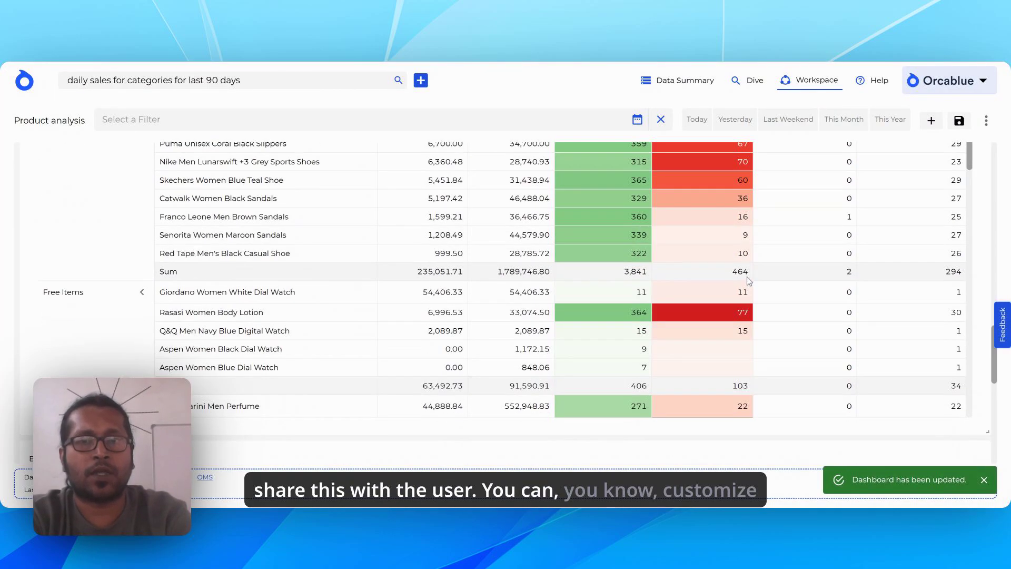
pyautogui.scroll(2, 914, 243)
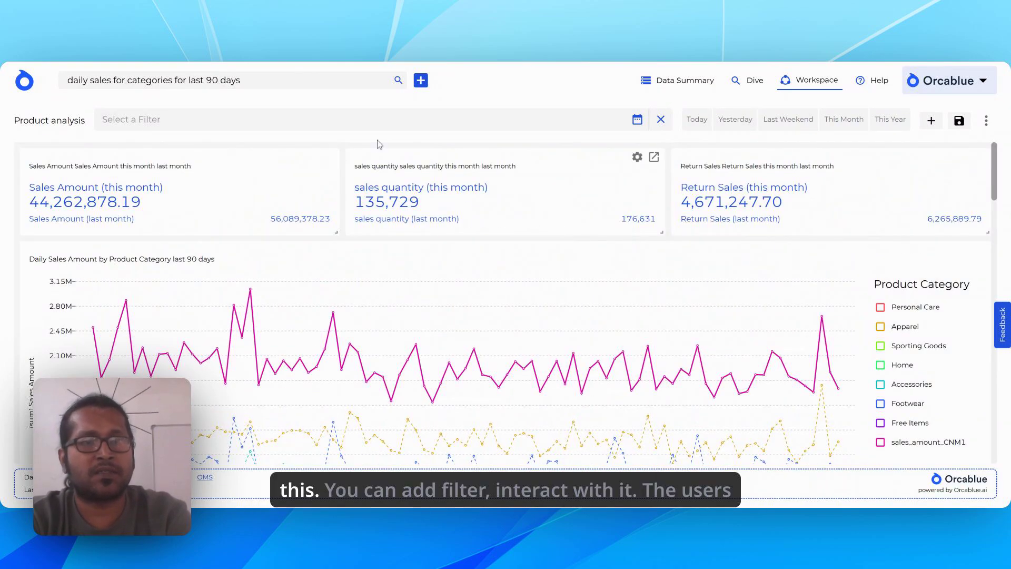
pyautogui.click(337, 120)
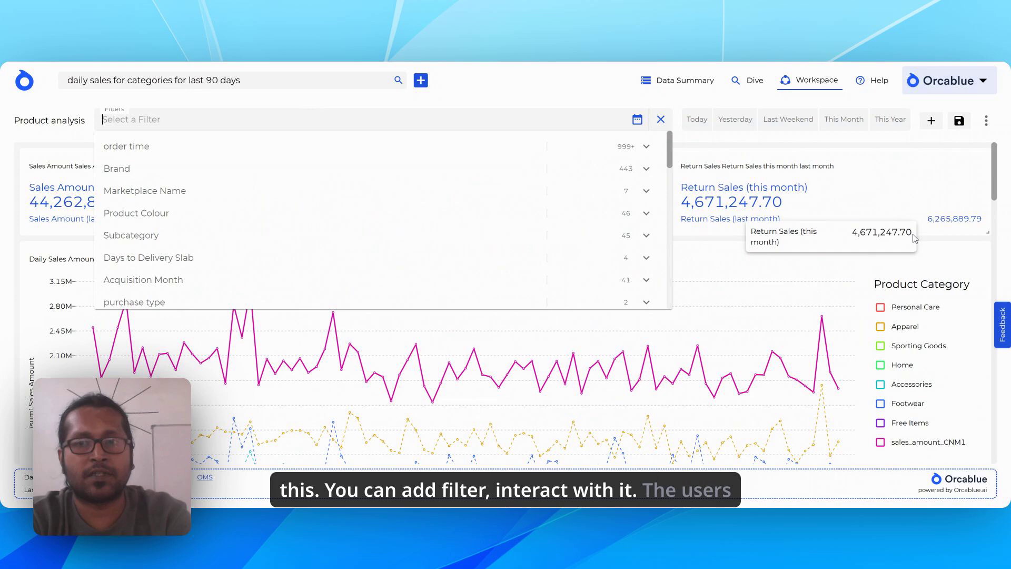
pyautogui.click(980, 254)
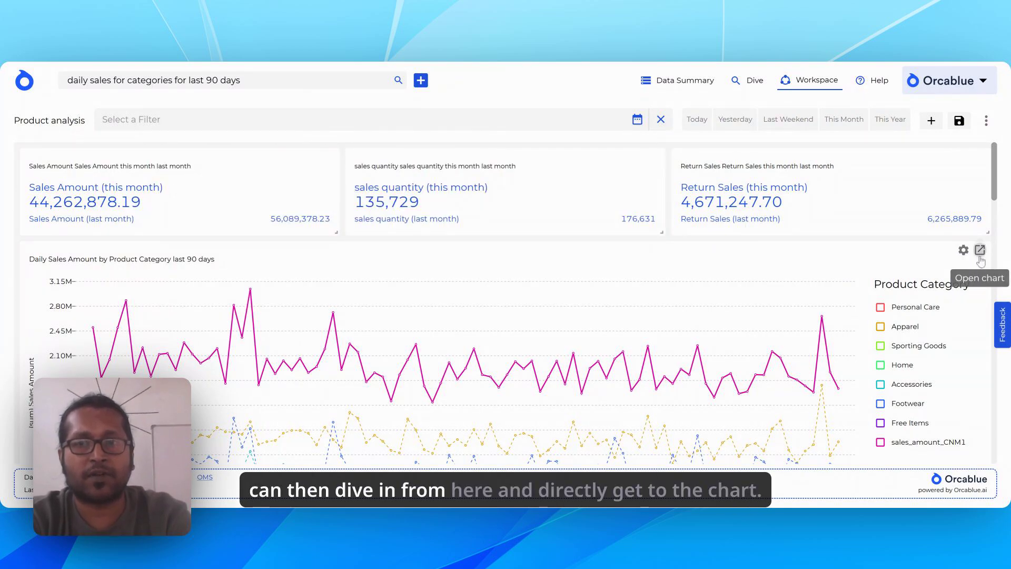
# View the Daily Sales Amount by Product Category chart in detail, return without changes and look over the dashboard.
pyautogui.click(980, 250)
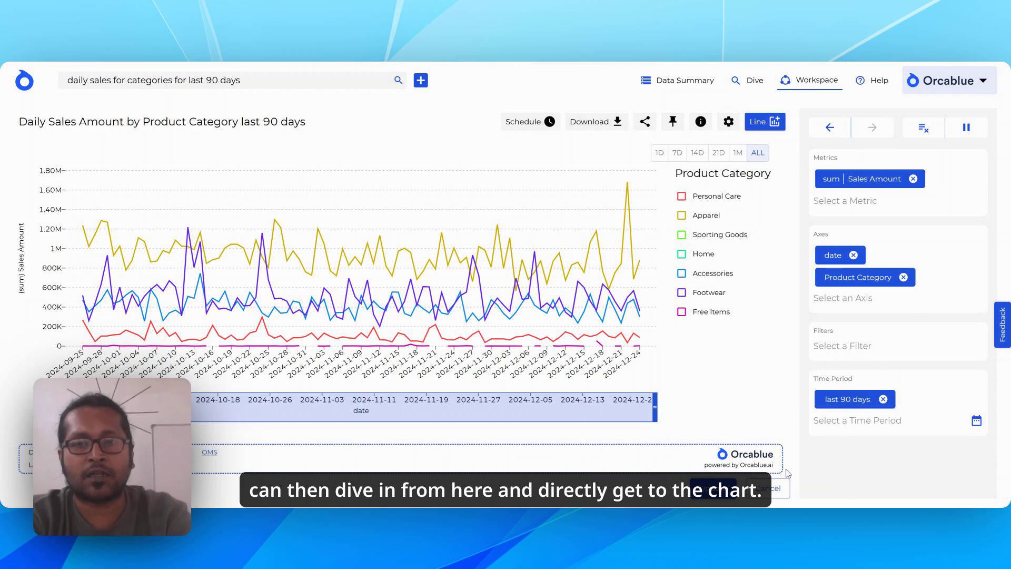
pyautogui.click(780, 490)
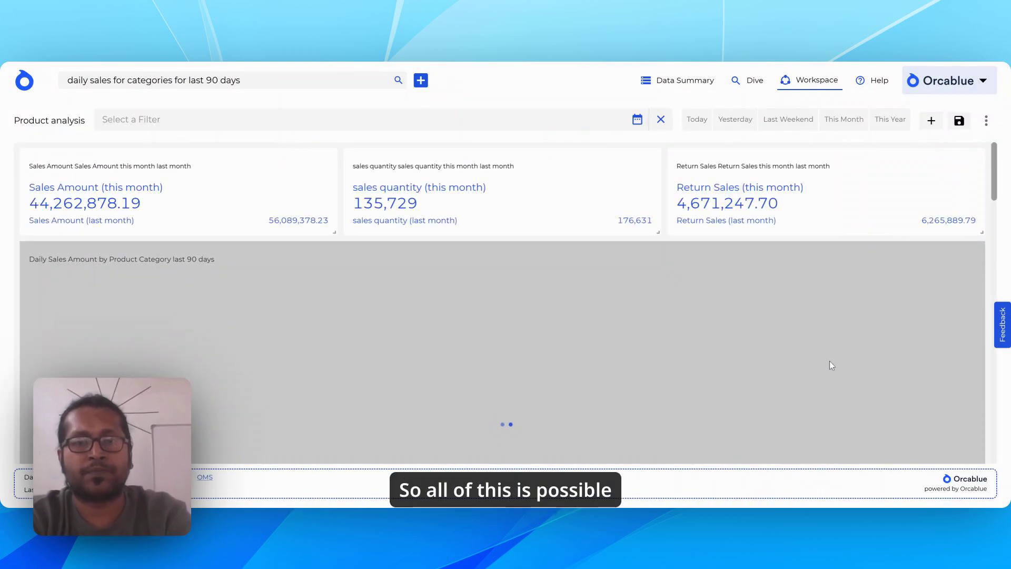
pyautogui.scroll(-10, 752, 310)
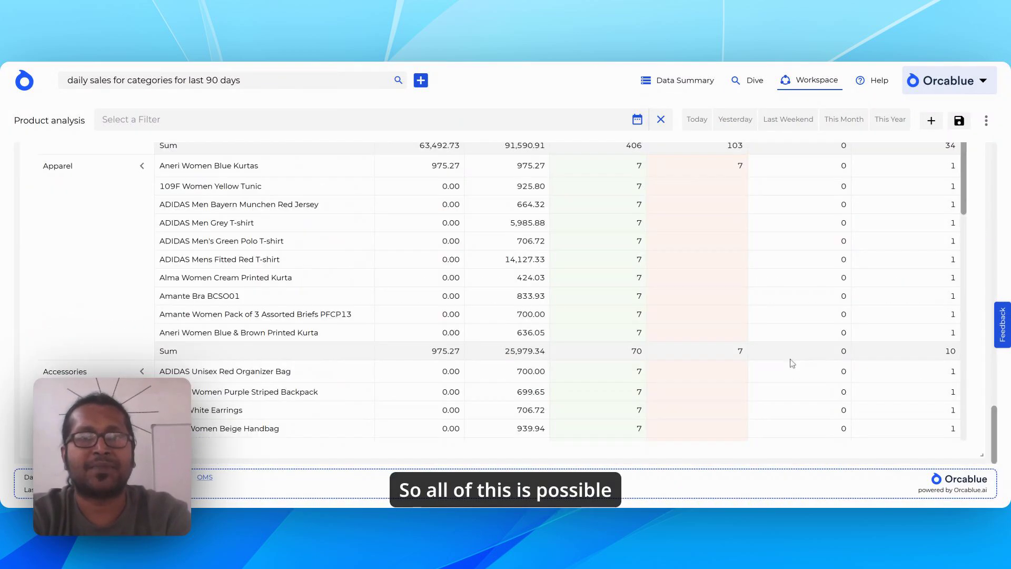
pyautogui.scroll(1, 784, 295)
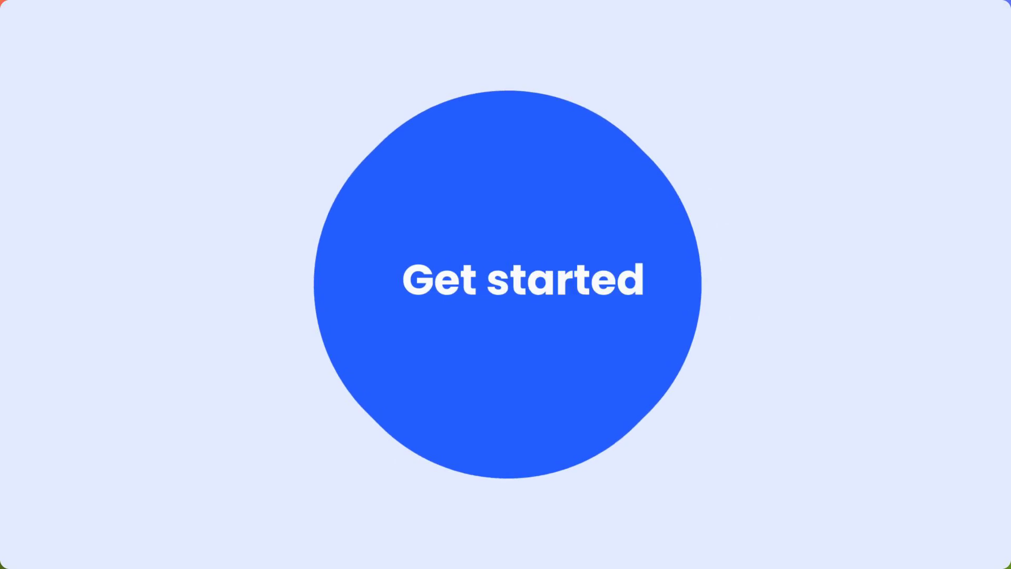